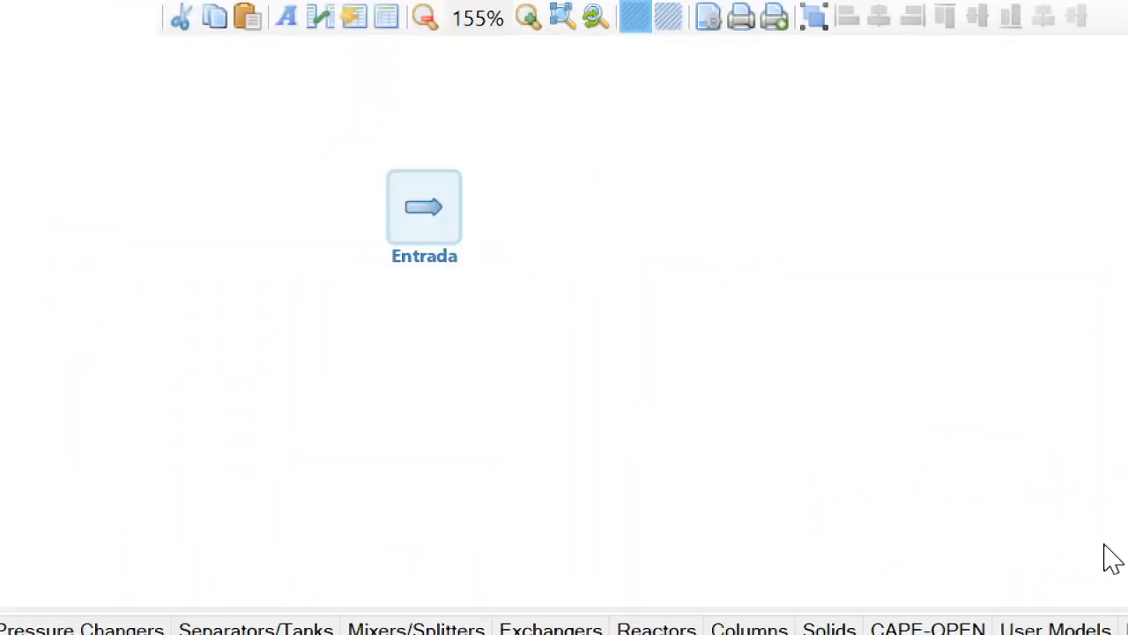
# - Reposition the Entrada material stream, clone it, and place the copy below the original on the flowsheet
pyautogui.moveTo(433, 221)
pyautogui.moveTo(433, 221); pyautogui.dragTo(388, 163)
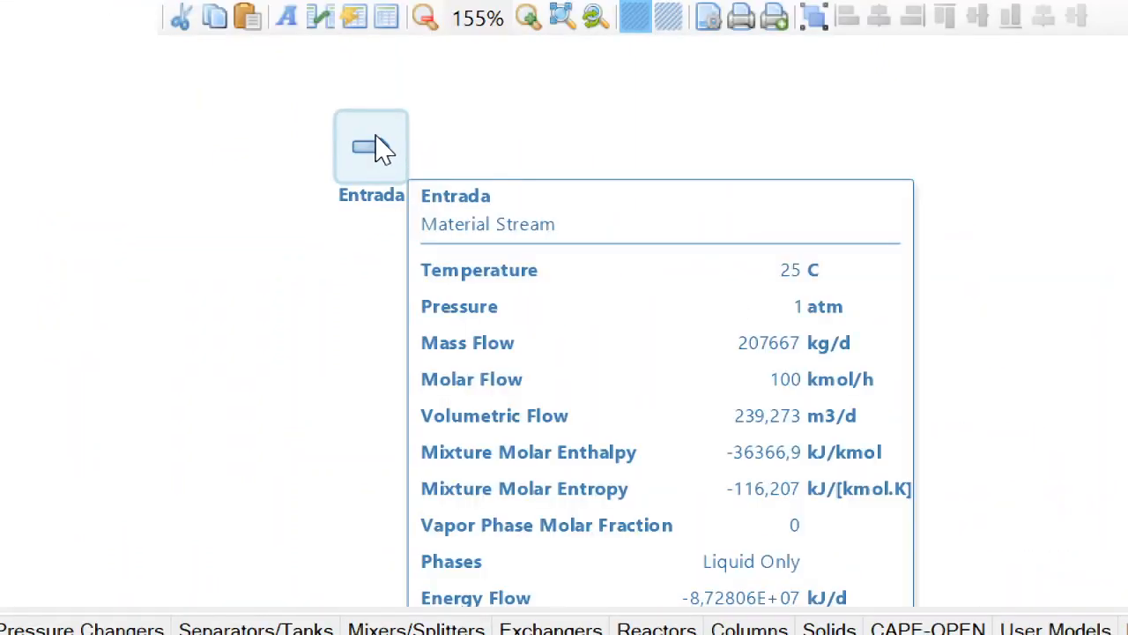
pyautogui.rightClick(377, 152)
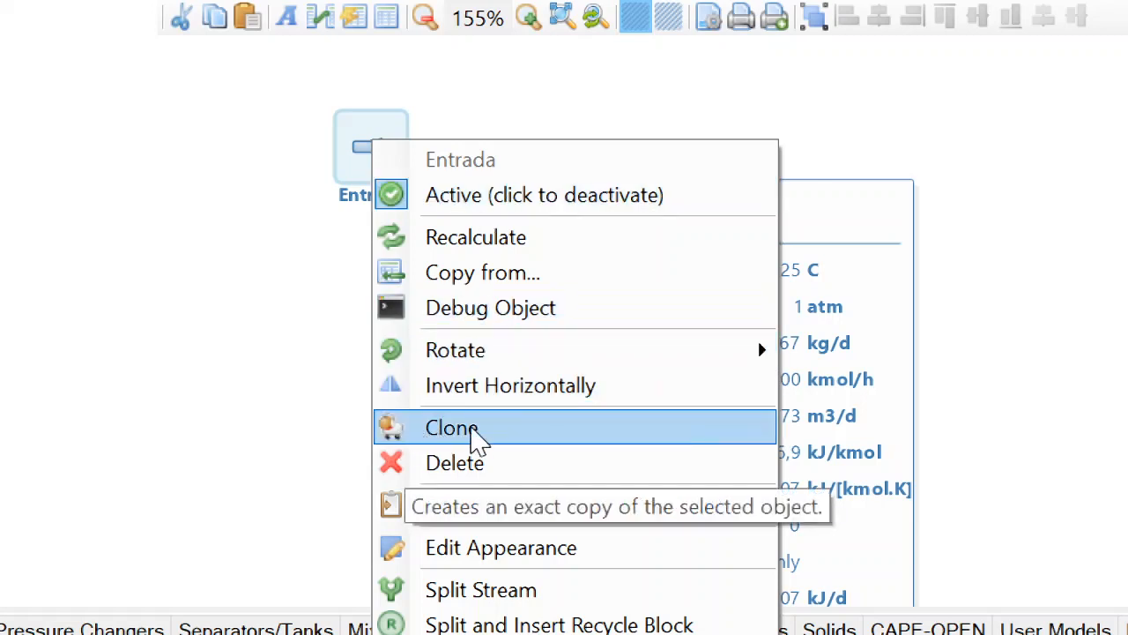
pyautogui.click(476, 432)
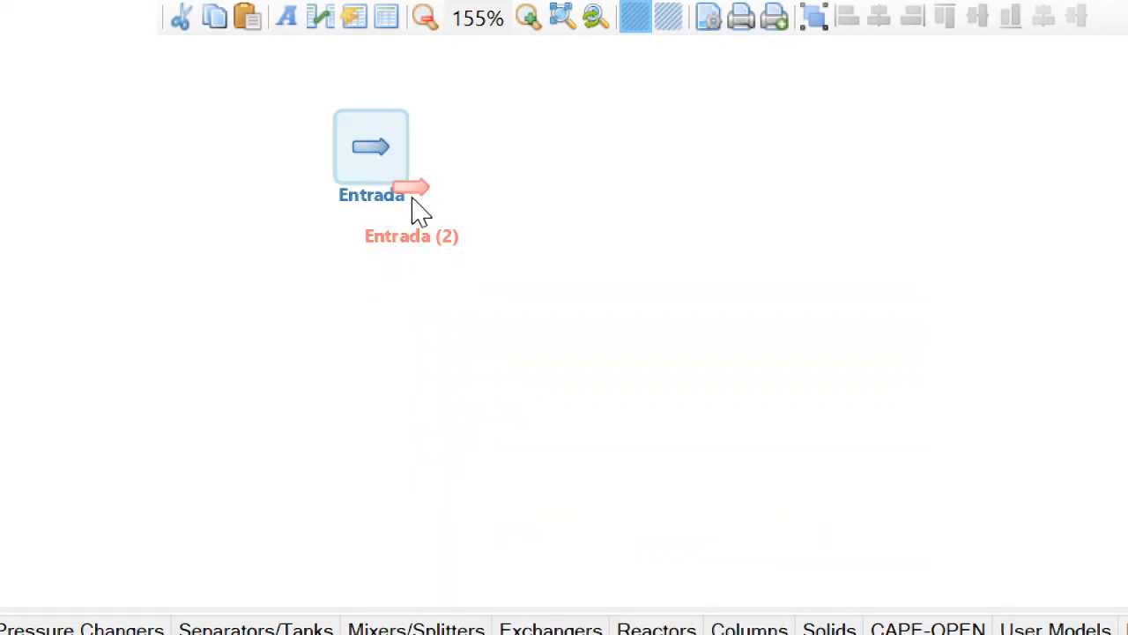
pyautogui.moveTo(420, 211)
pyautogui.mouseDown()
pyautogui.moveTo(396, 262)
pyautogui.moveTo(319, 322)
pyautogui.mouseUp()
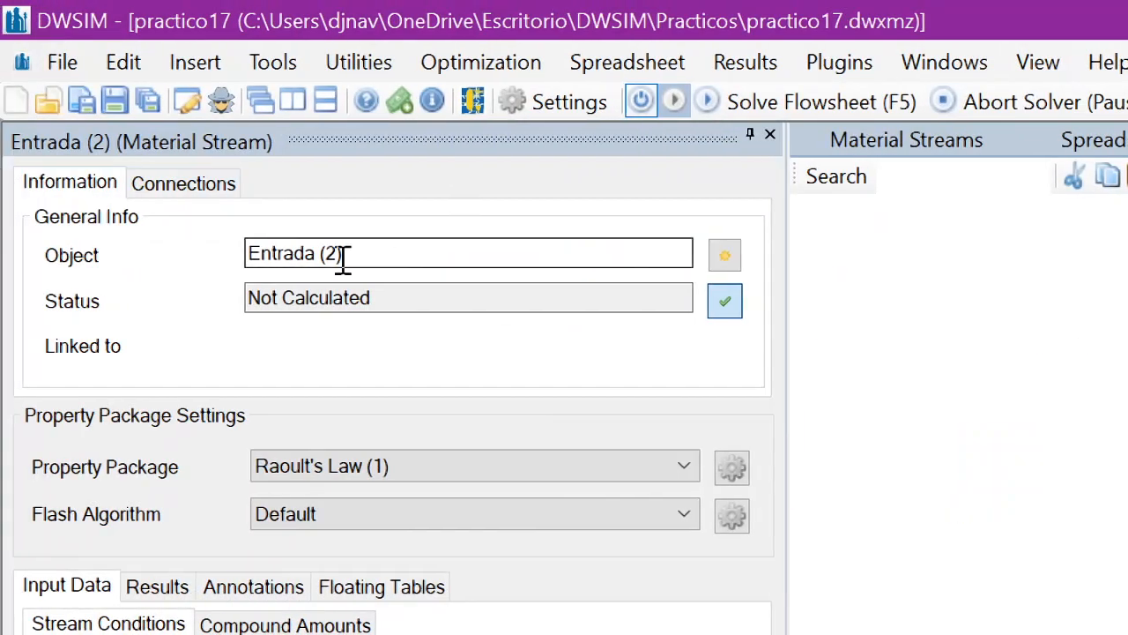
# - Rename the cloned material stream as Reciclo
pyautogui.moveTo(343, 255); pyautogui.dragTo(181, 257)
pyautogui.write('Reciclo')
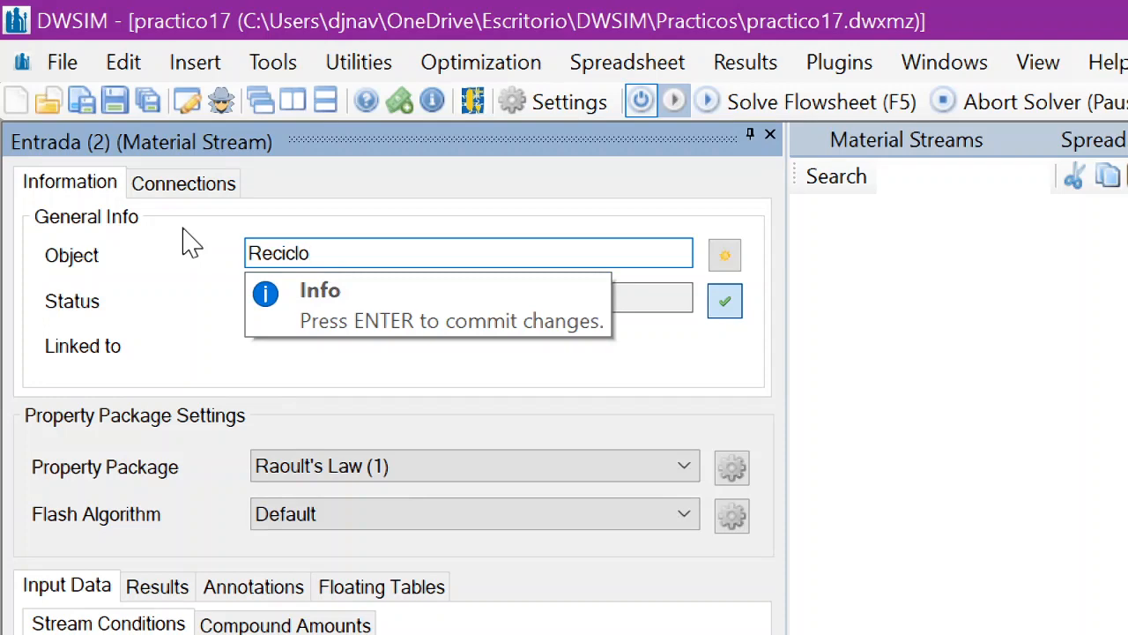
pyautogui.press('Return')
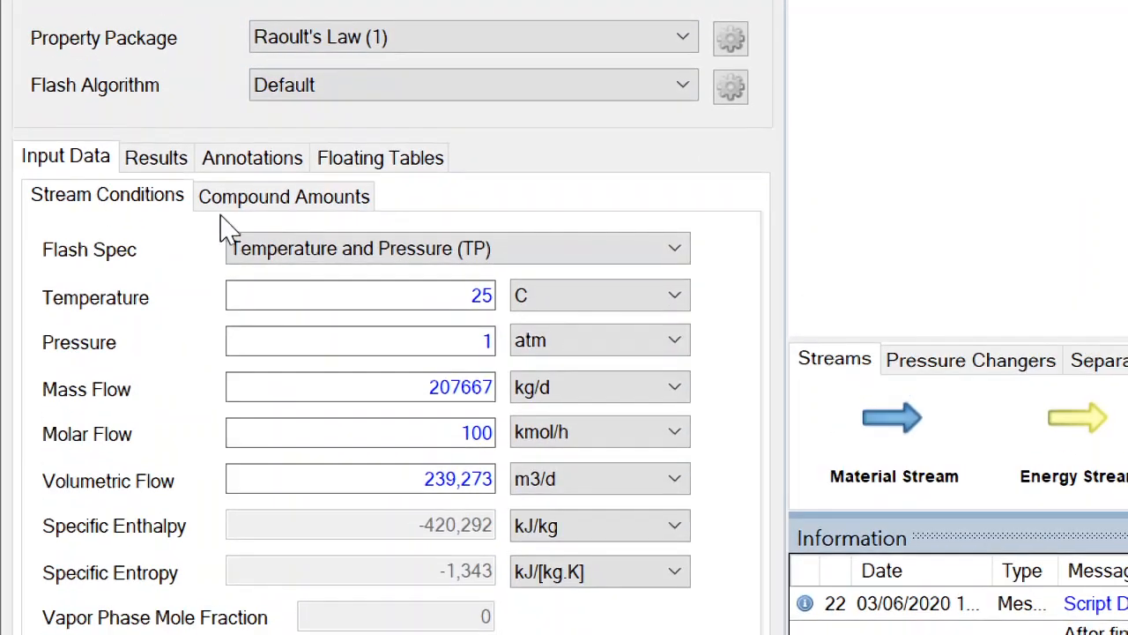
# - Accept the cloned benzene and toluene mole fractions for the Reciclo stream
pyautogui.click(255, 202)
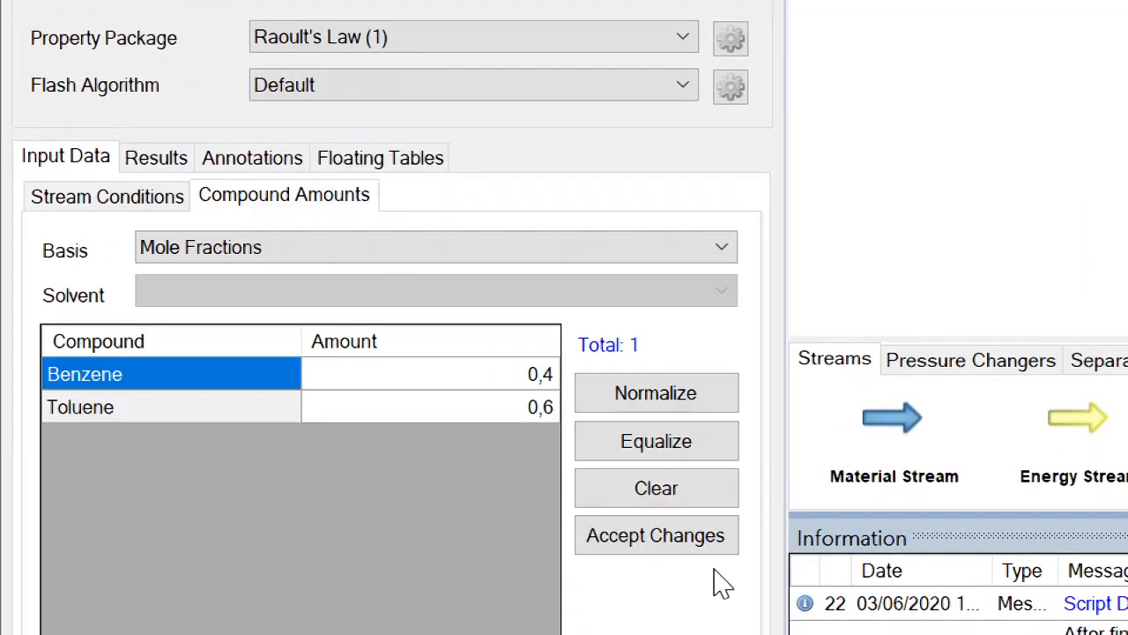
pyautogui.click(640, 551)
pyautogui.click(86, 206)
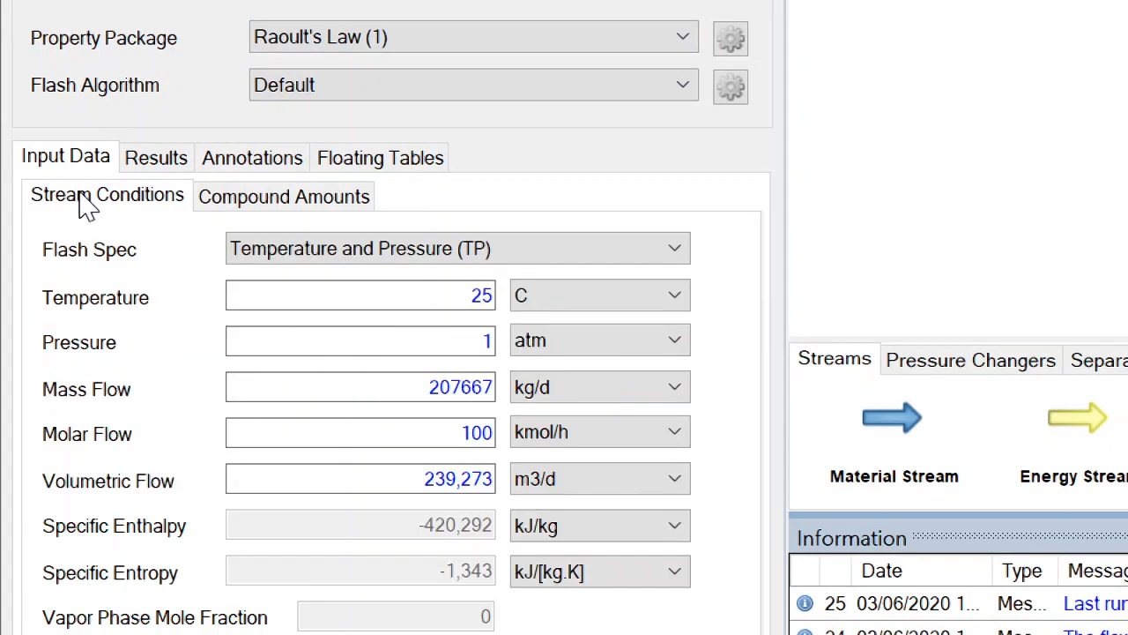
# - Set the Reciclo stream's temperature to 120 °C and its molar flow to 45 kmol/h
pyautogui.doubleClick(483, 295)
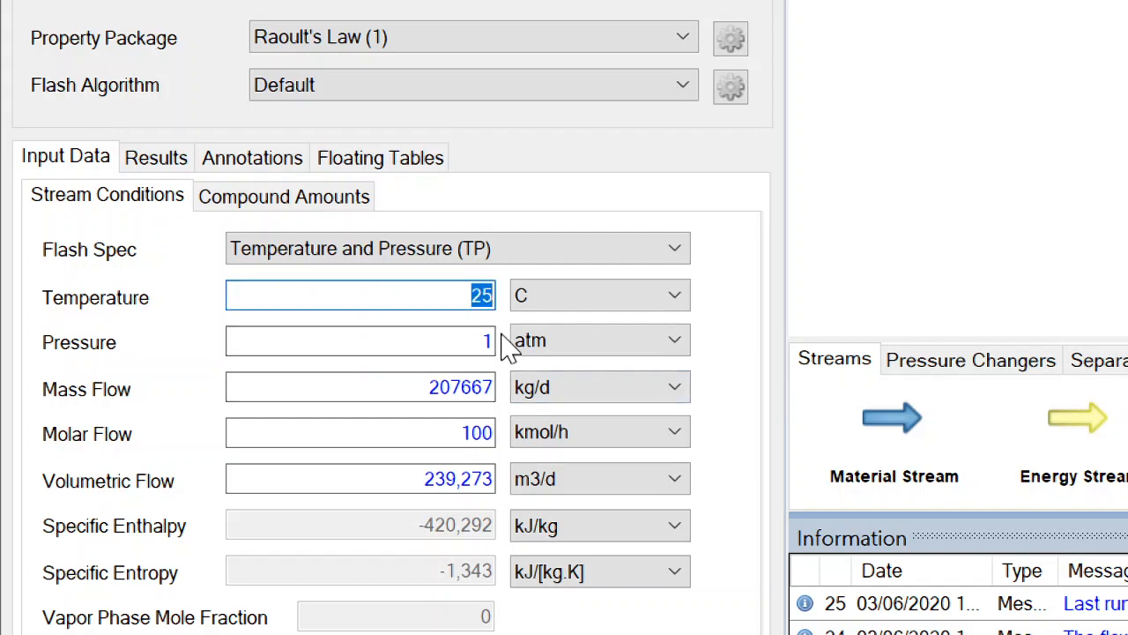
pyautogui.write('120')
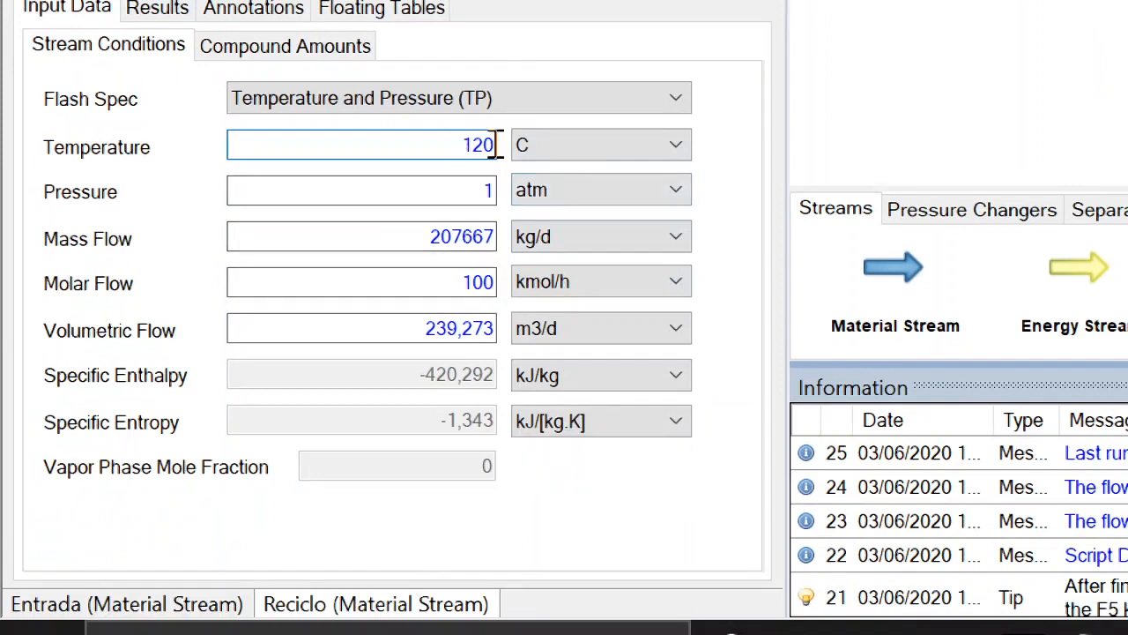
pyautogui.press('Return')
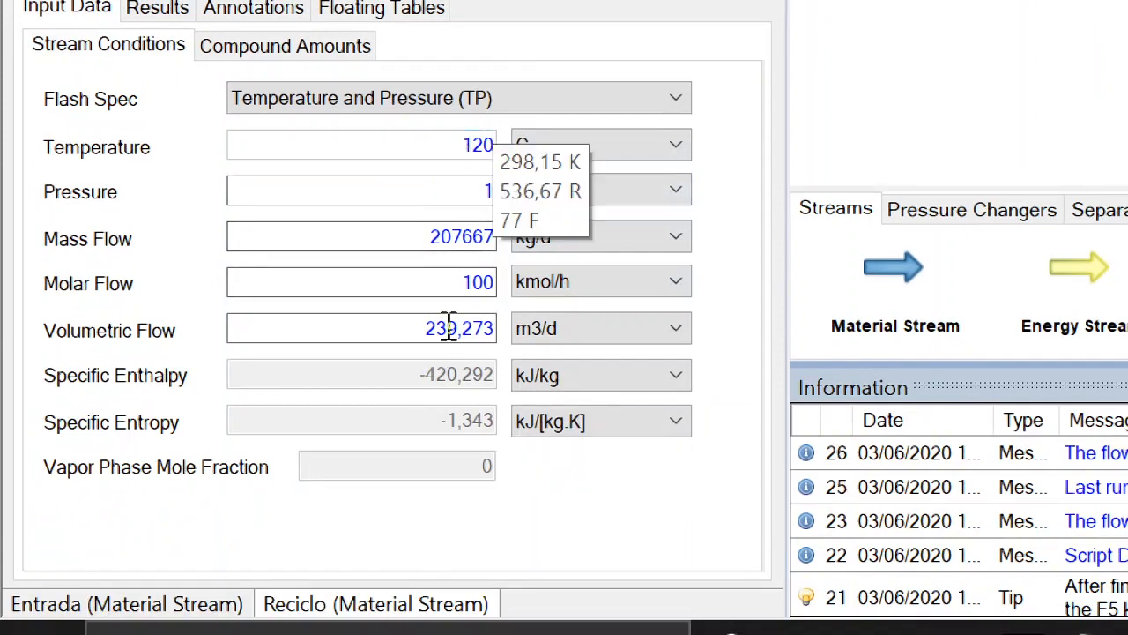
pyautogui.doubleClick(476, 282)
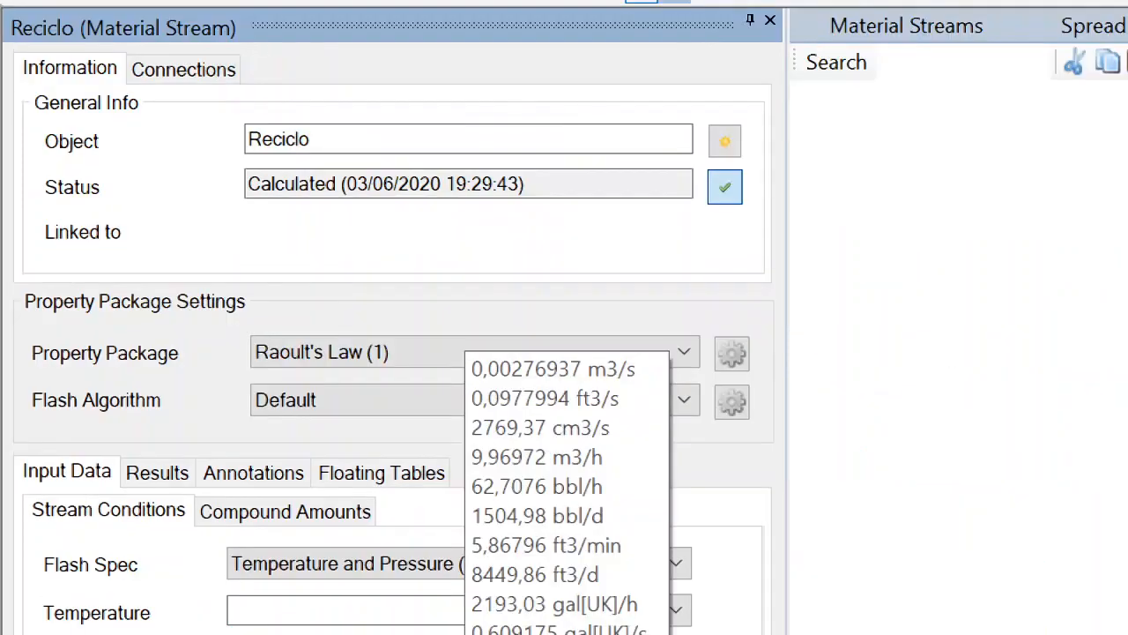
pyautogui.write('45')
pyautogui.press('Return')
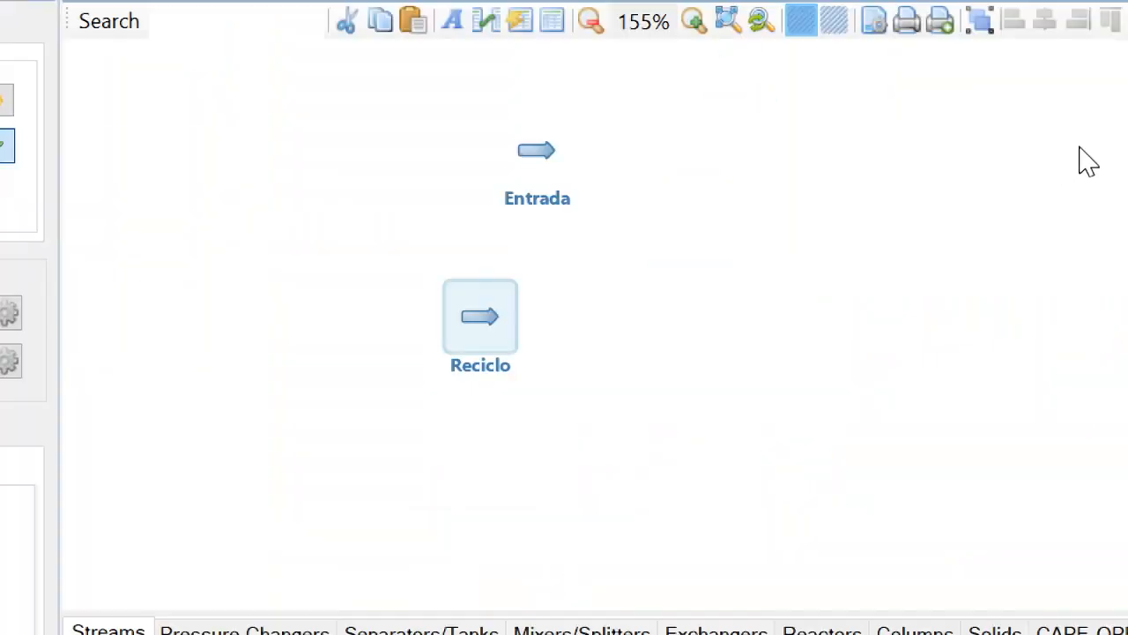
# - Add a heat exchanger to the flowsheet to the right of the Entrada and Reciclo streams
pyautogui.click(664, 361)
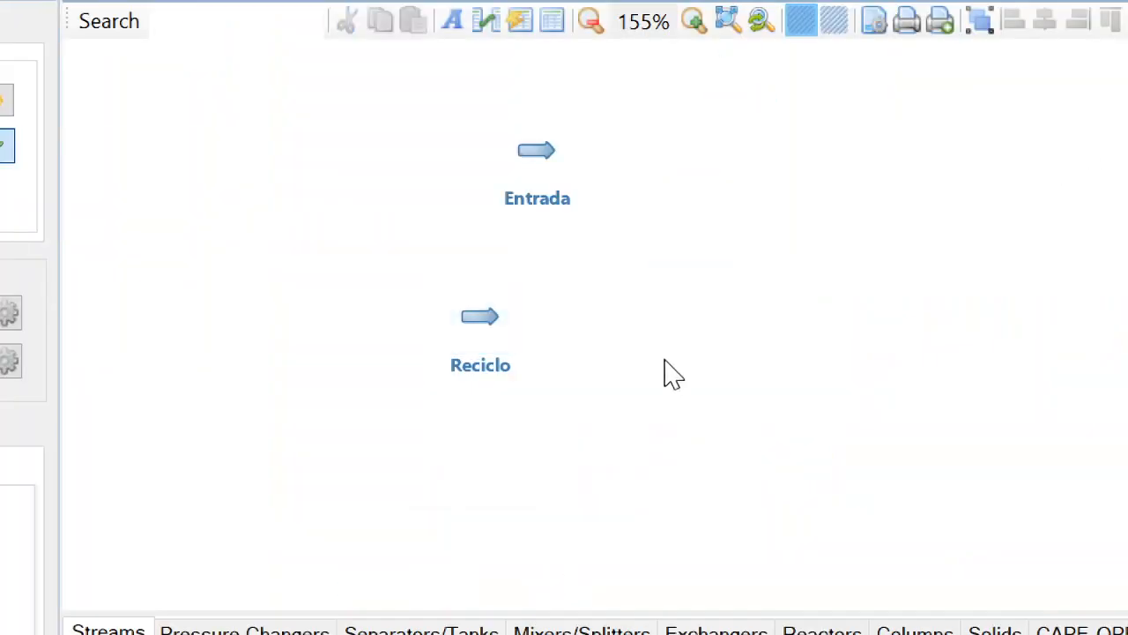
pyautogui.moveTo(664, 360); pyautogui.dragTo(519, 343)
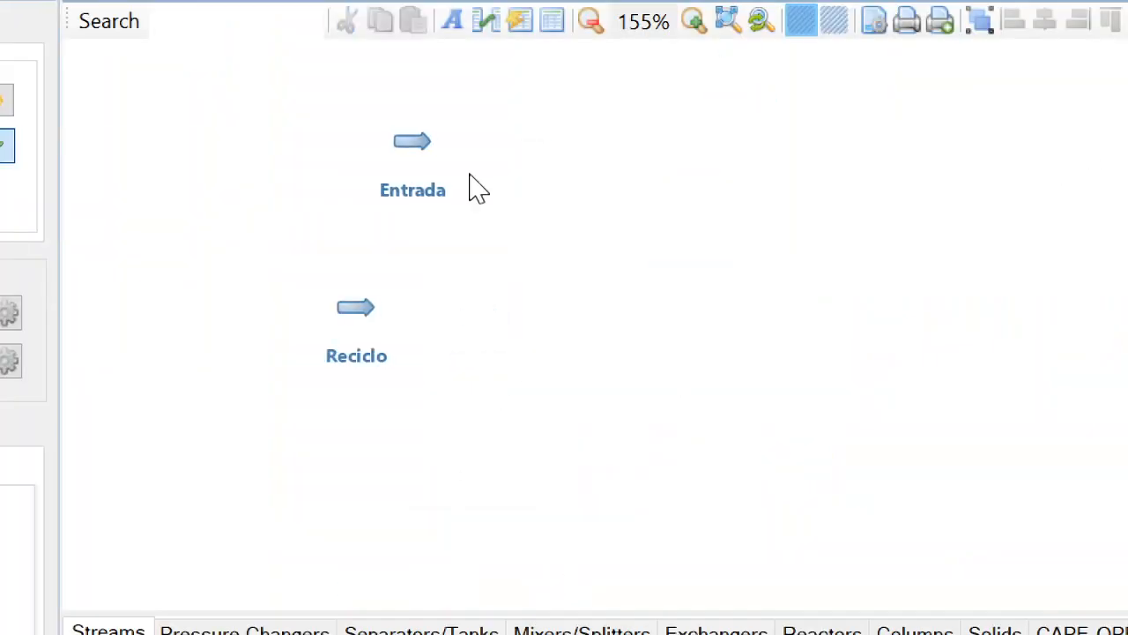
pyautogui.moveTo(426, 144)
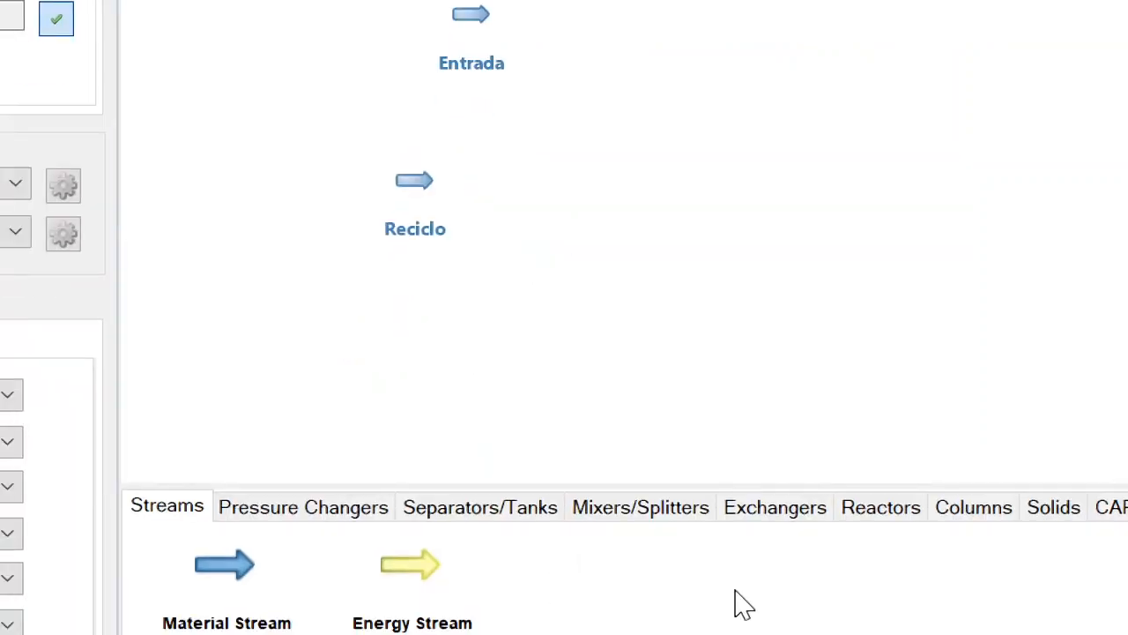
pyautogui.click(781, 507)
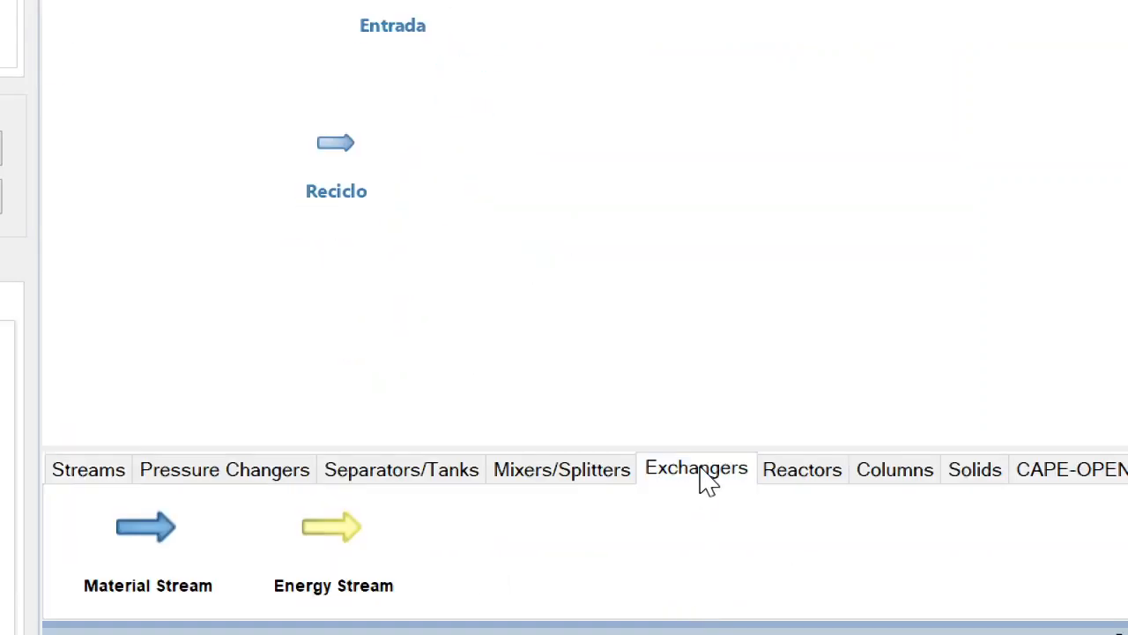
pyautogui.moveTo(514, 547); pyautogui.dragTo(535, 51)
pyautogui.moveTo(518, 195); pyautogui.dragTo(525, 231)
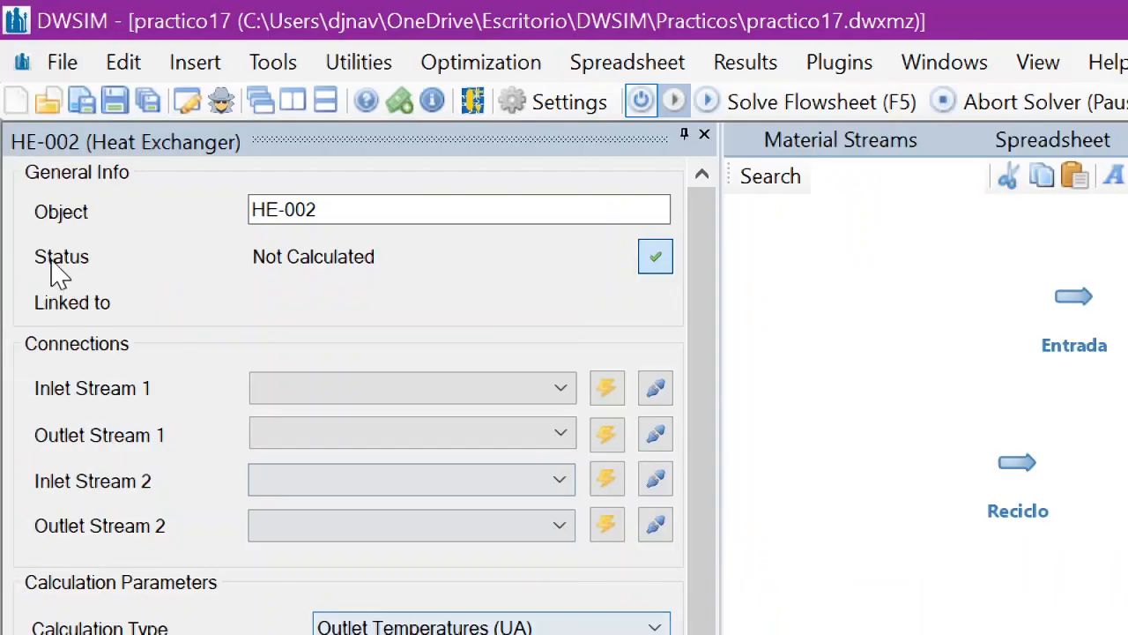
# - Rename the heat exchanger as E-100
pyautogui.moveTo(359, 210); pyautogui.dragTo(182, 203)
pyautogui.write('E-1')
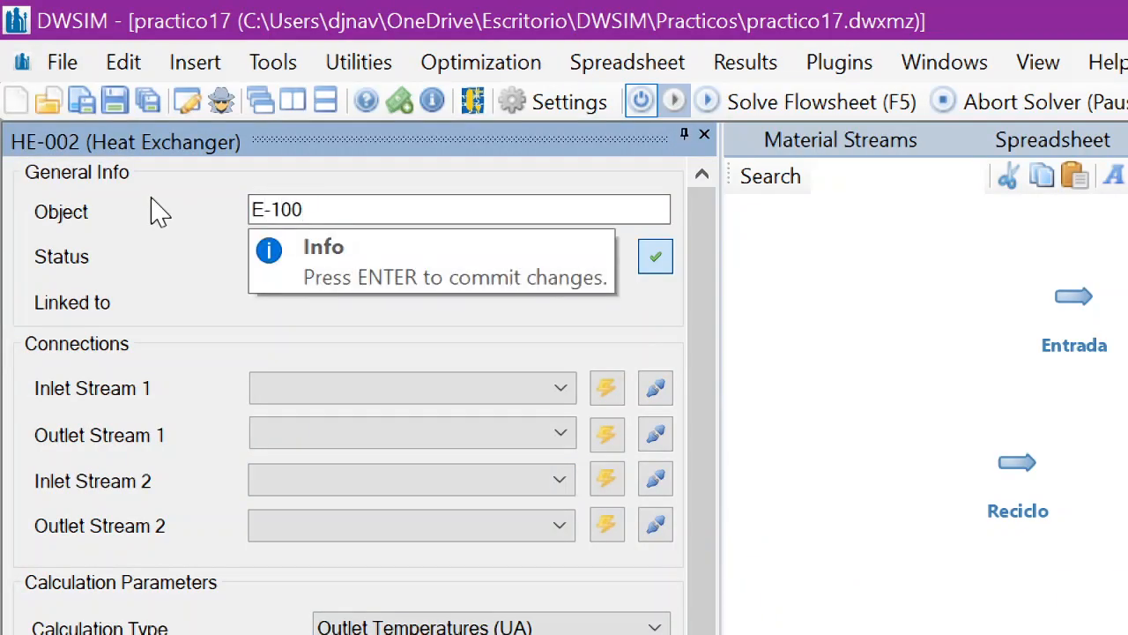
pyautogui.write('00')
pyautogui.press('Return')
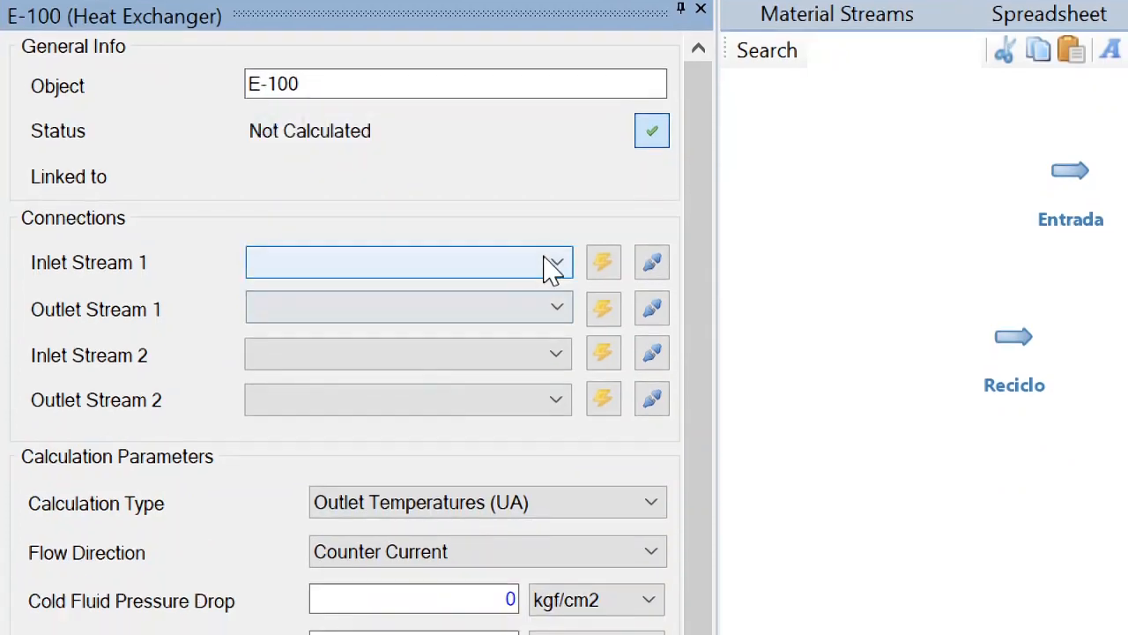
# - Connect Entrada as inlet 1 and Reciclo as inlet 2 of E-100, and create new streams for both outlets
pyautogui.click(552, 265)
pyautogui.click(473, 297)
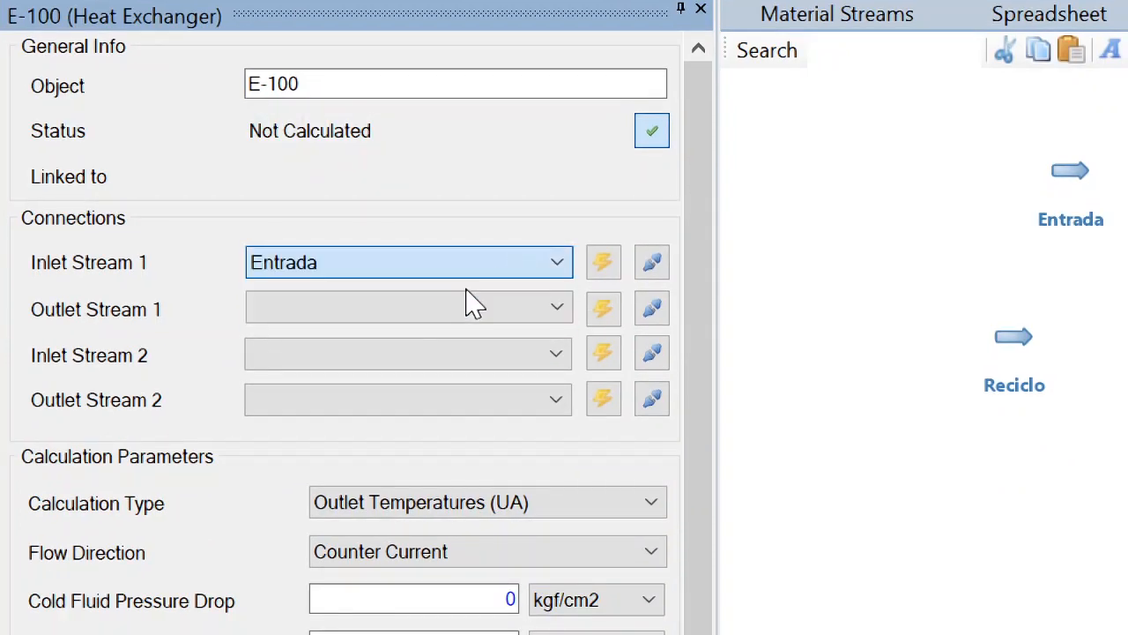
pyautogui.click(605, 310)
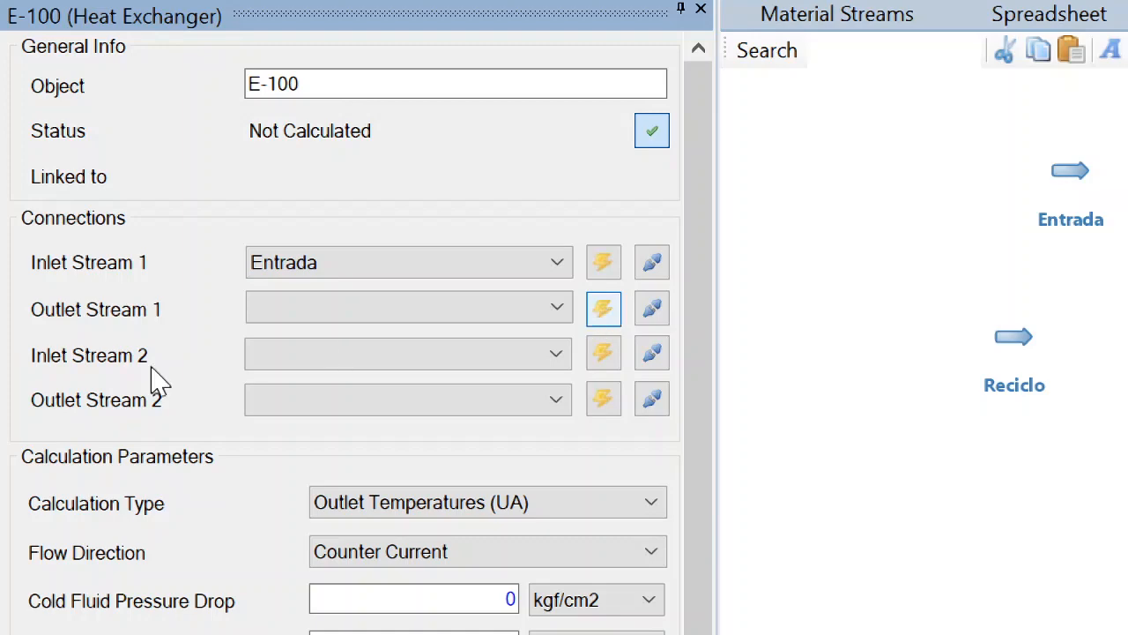
pyautogui.click(553, 358)
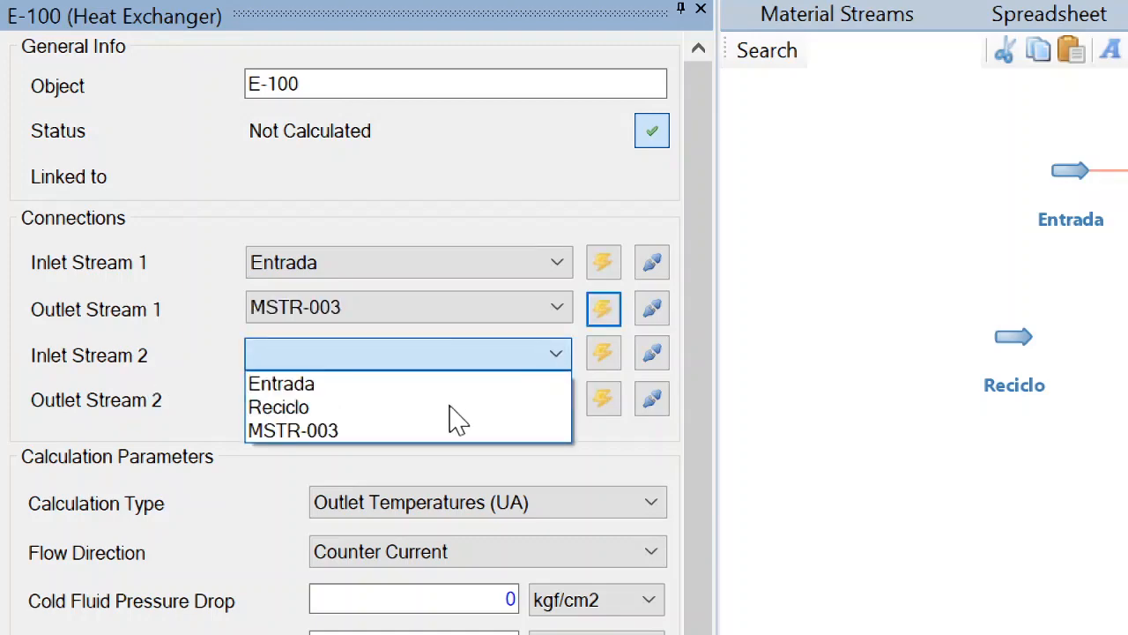
pyautogui.click(273, 408)
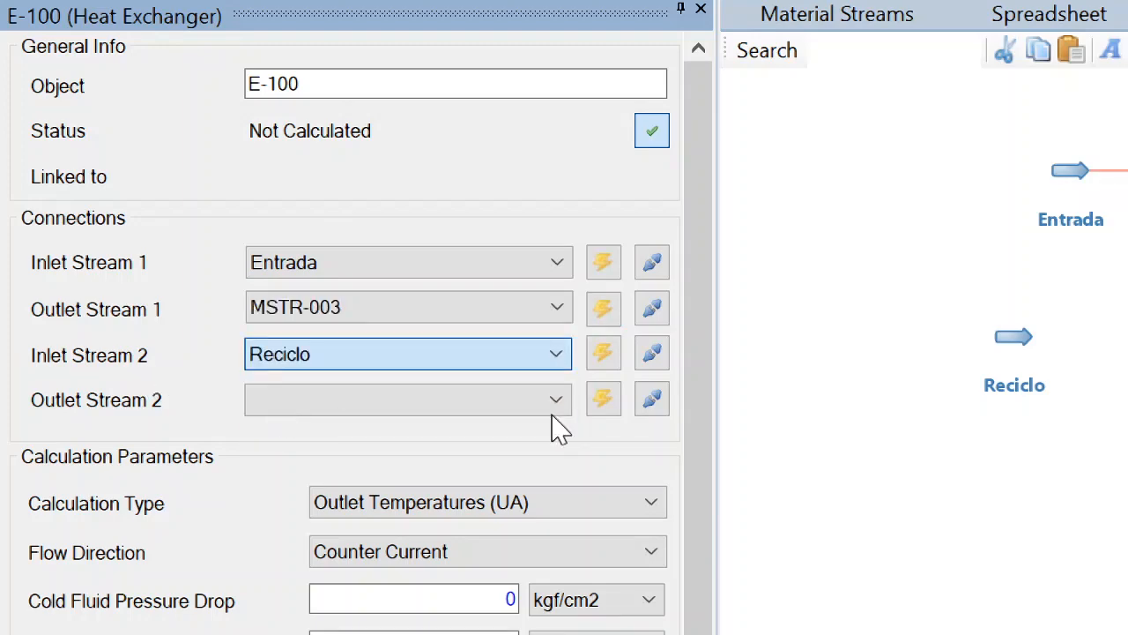
pyautogui.click(605, 404)
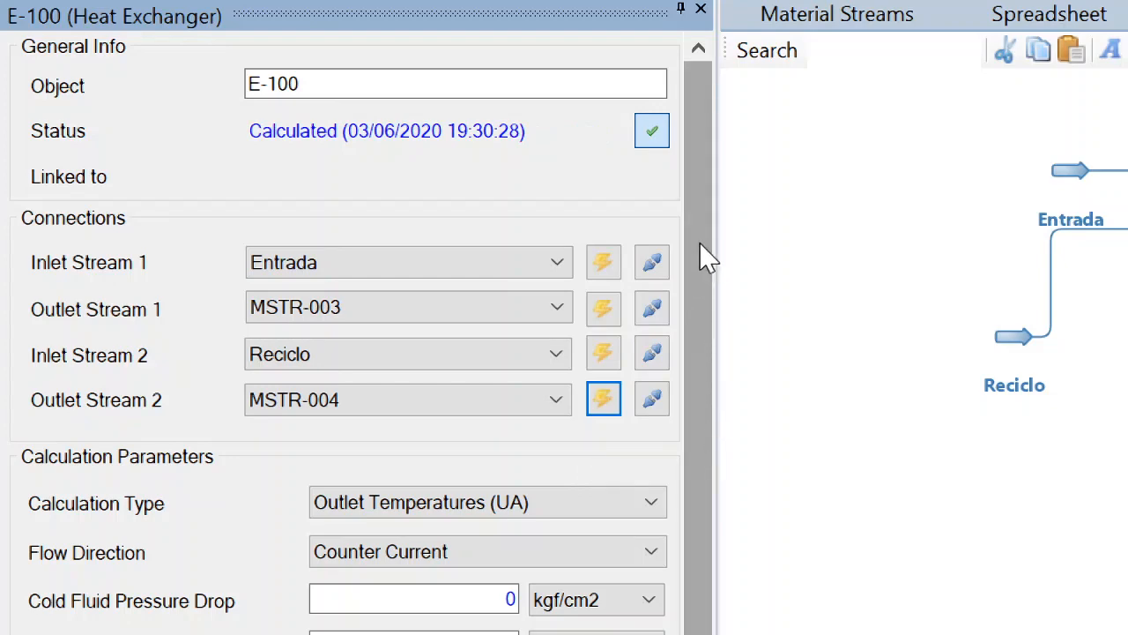
# - Move E-100's first outlet stream farther right of the exchanger and rename it Alimento
pyautogui.moveTo(710, 186); pyautogui.dragTo(702, 361)
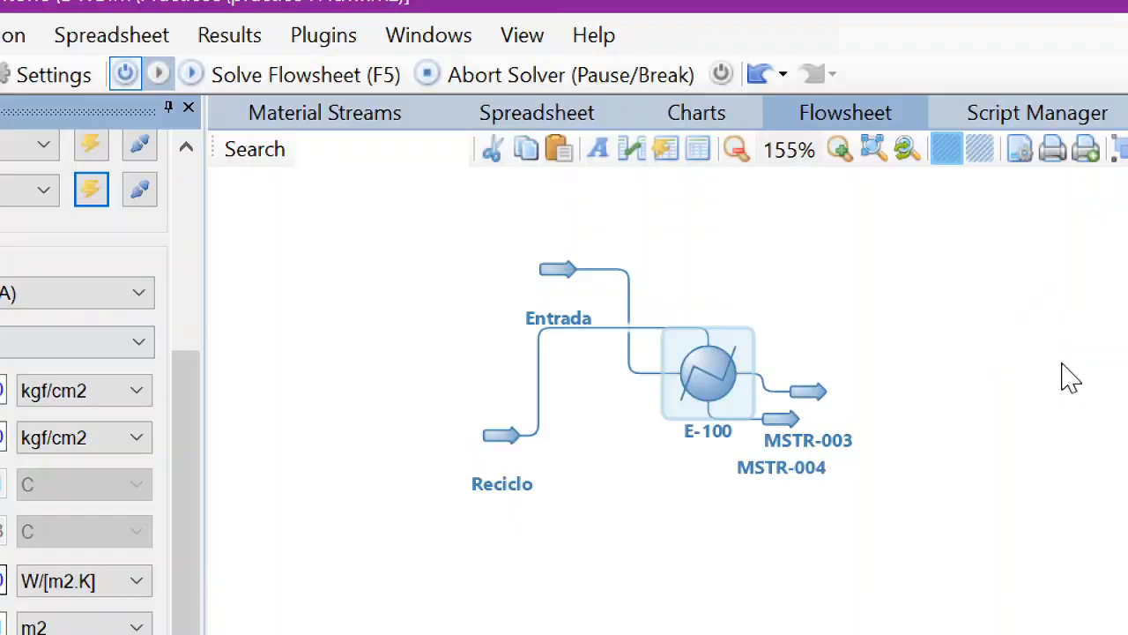
pyautogui.moveTo(788, 410)
pyautogui.moveTo(794, 394); pyautogui.dragTo(893, 378)
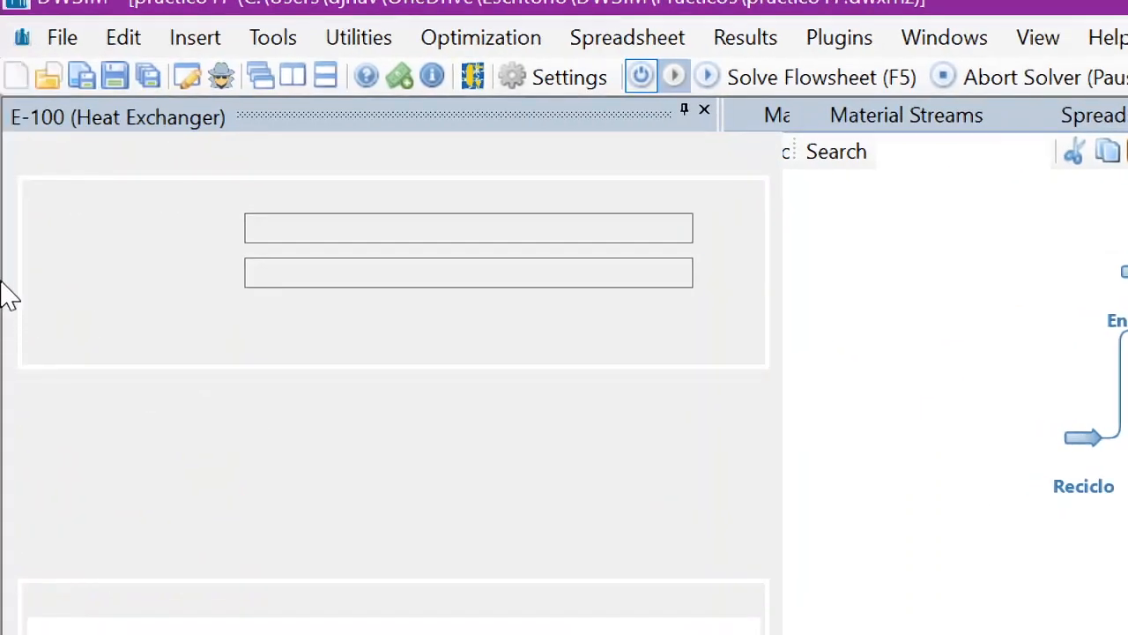
pyautogui.moveTo(438, 228); pyautogui.dragTo(251, 227)
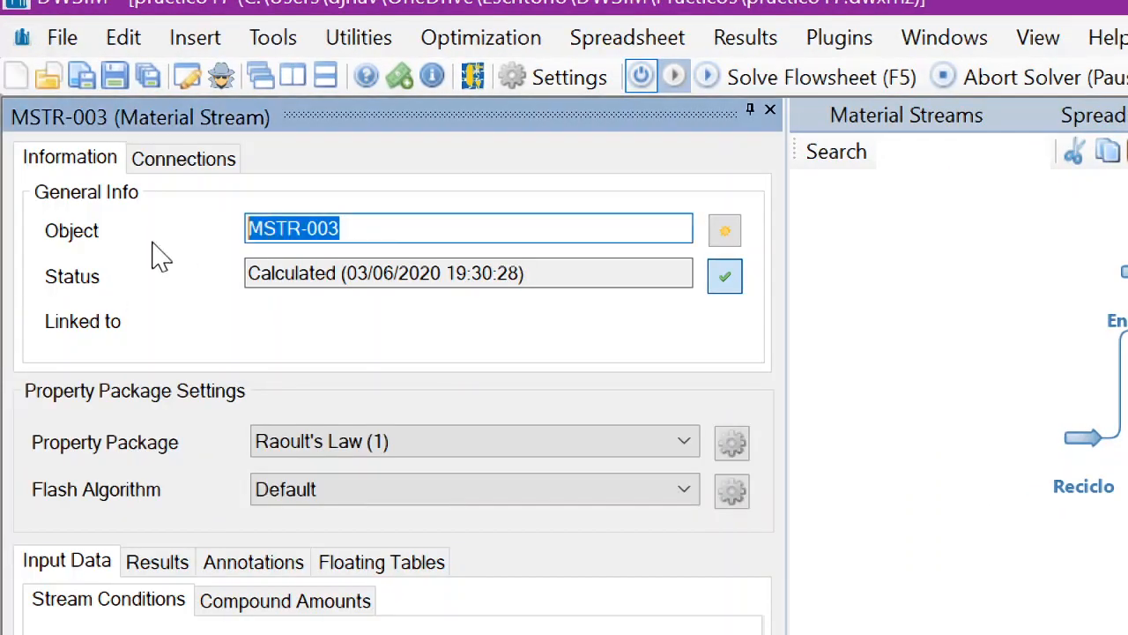
pyautogui.write('Alimento')
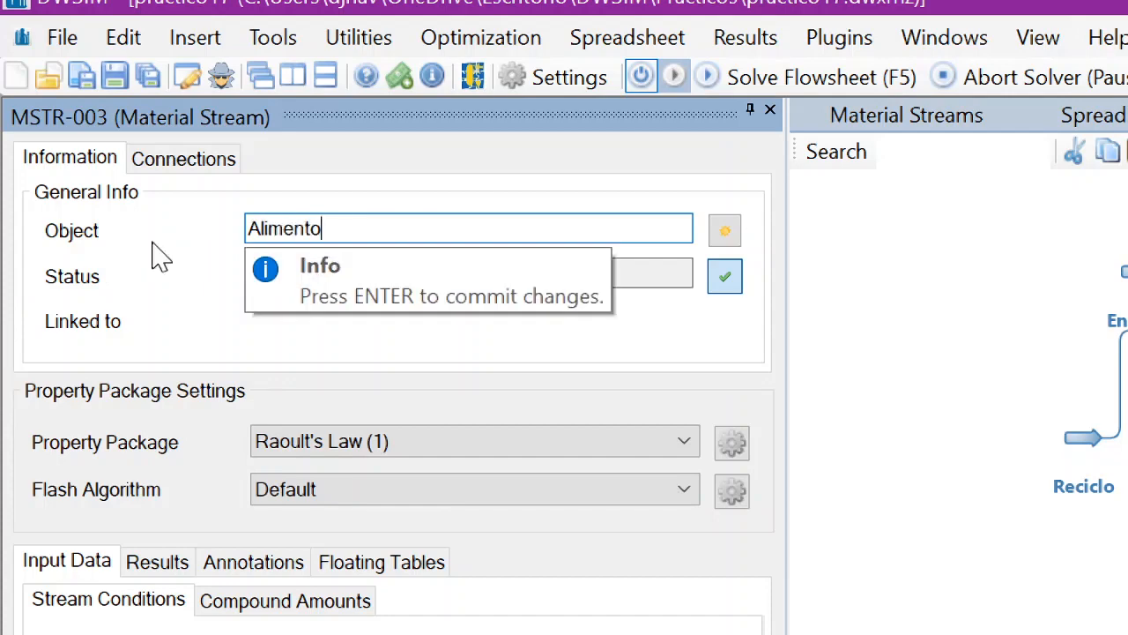
pyautogui.press('Return')
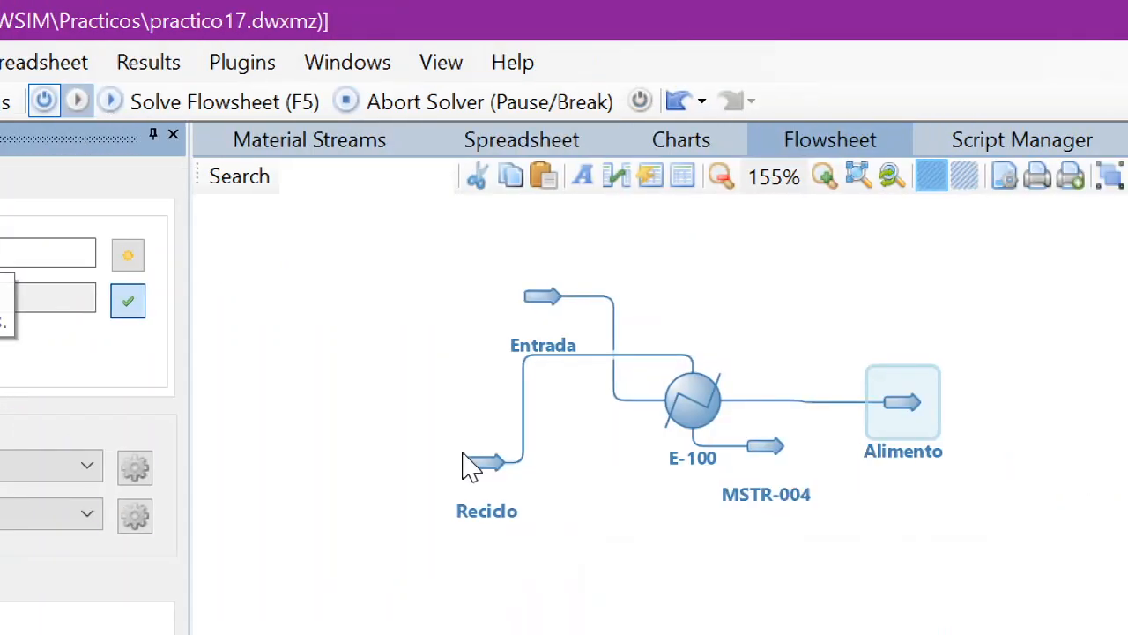
# - Rearrange the inlet streams so Reciclo sits above E-100 and Entrada lies level with it on its left
pyautogui.moveTo(1071, 438)
pyautogui.moveTo(480, 476); pyautogui.dragTo(649, 244)
pyautogui.moveTo(532, 310); pyautogui.dragTo(514, 403)
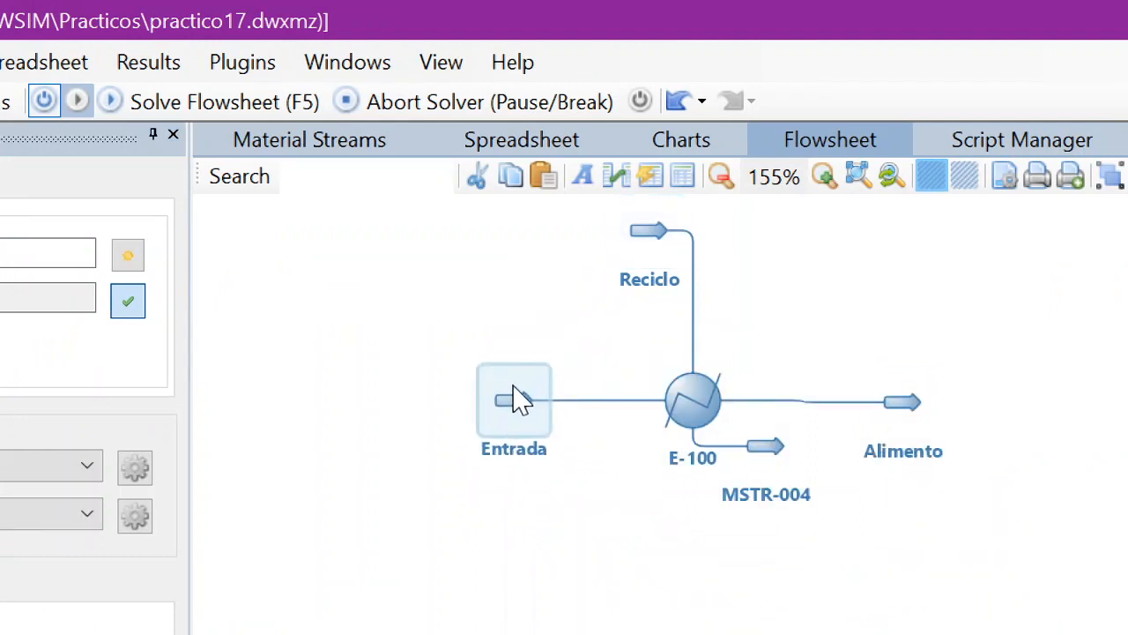
pyautogui.moveTo(660, 227)
# - Move E-100's second outlet stream lower beneath the exchanger and rename it Fondos Enfriado
pyautogui.click(776, 468)
pyautogui.moveTo(775, 468); pyautogui.dragTo(789, 534)
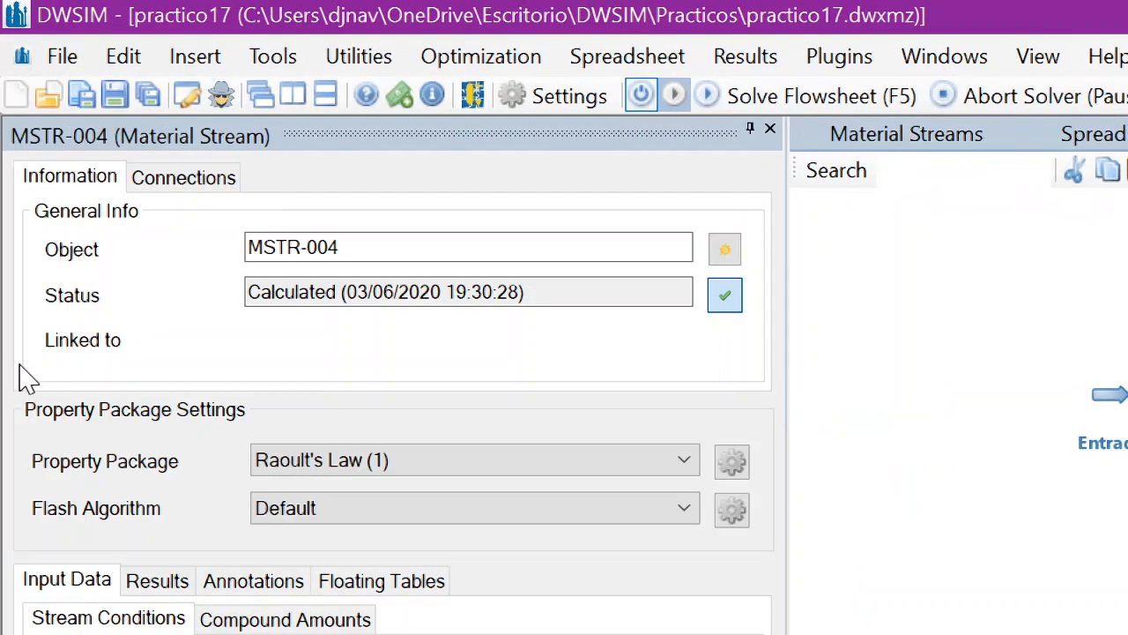
pyautogui.moveTo(398, 243); pyautogui.dragTo(166, 253)
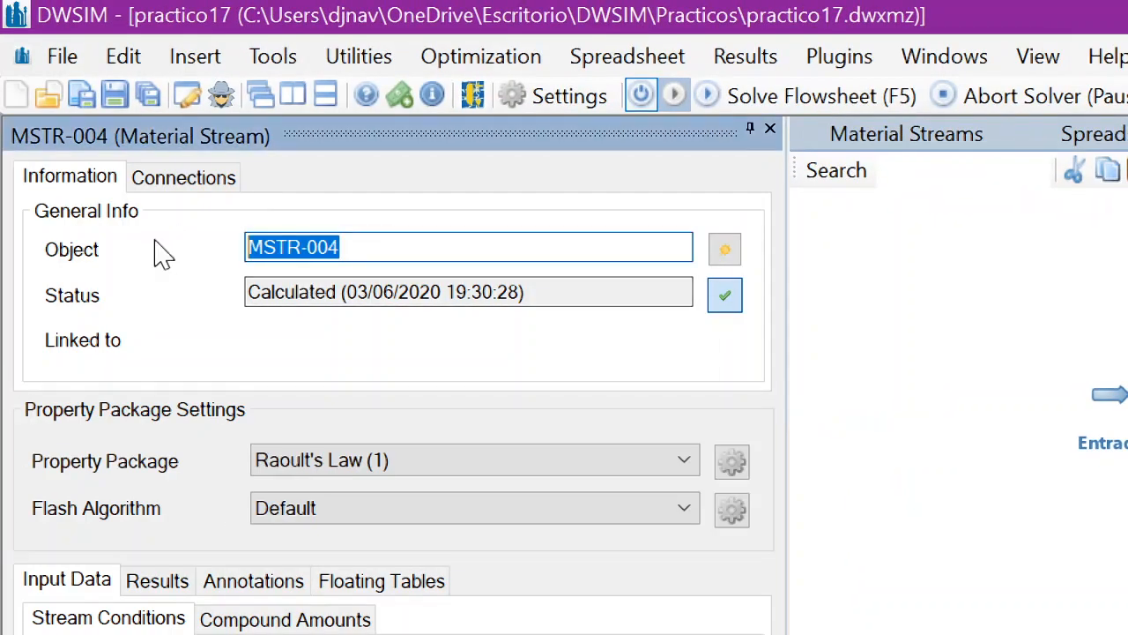
pyautogui.write('Fondos')
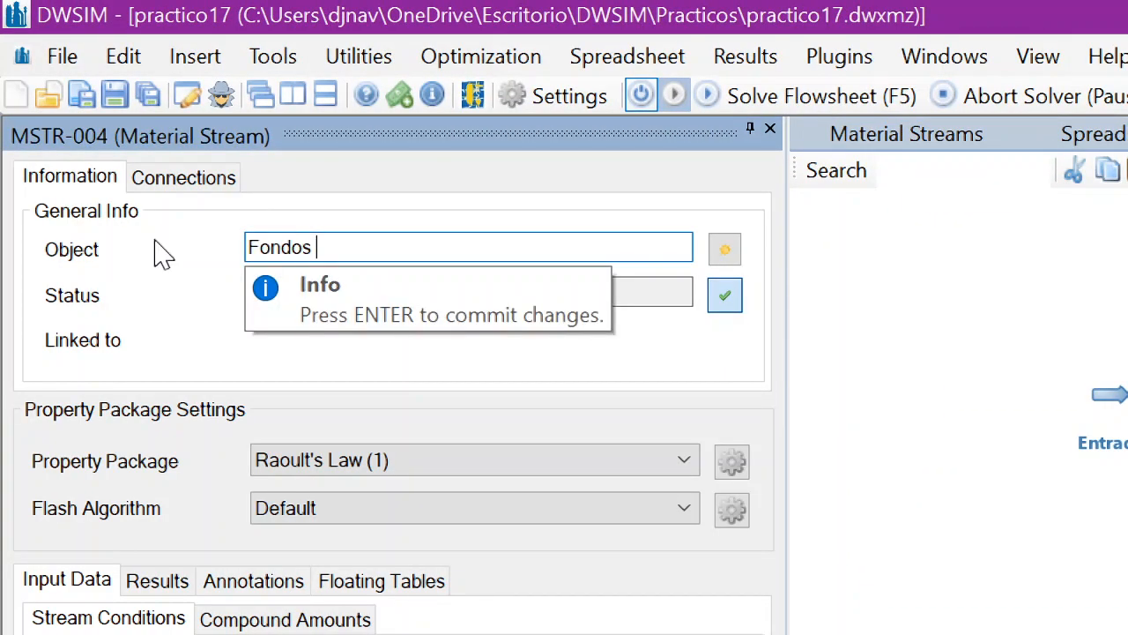
pyautogui.write(' Enfriado')
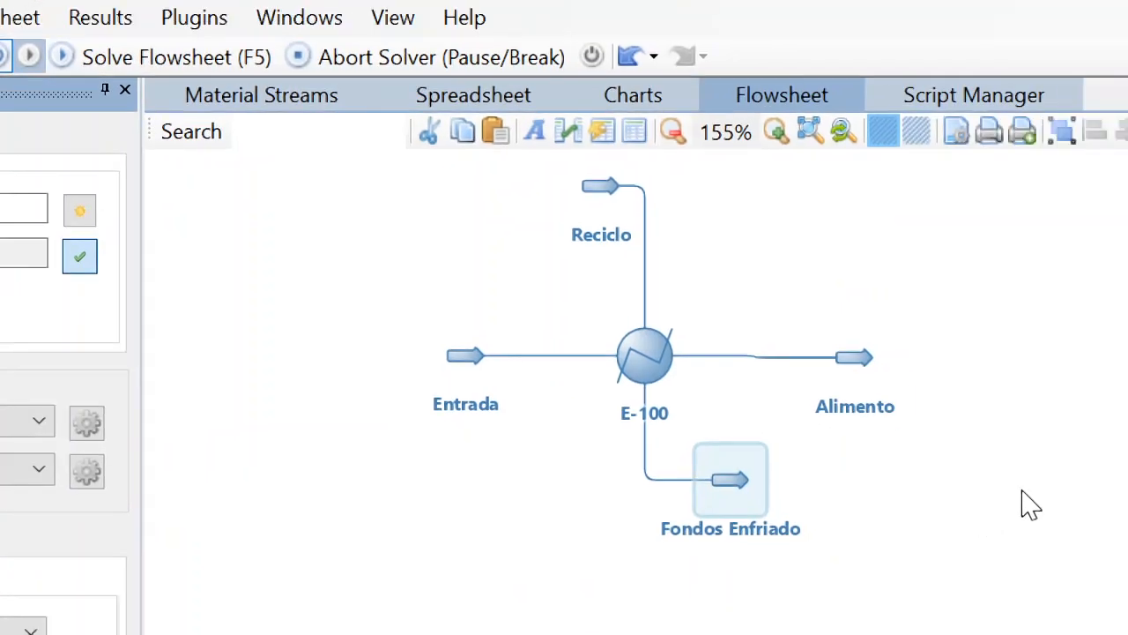
# - Examine the calculated stream conditions of E-100's two outlets, Alimento and Fondos Enfriado
pyautogui.moveTo(999, 491); pyautogui.dragTo(820, 504)
pyautogui.scroll(-1, 413, 485)
pyautogui.moveTo(406, 479); pyautogui.dragTo(524, 499)
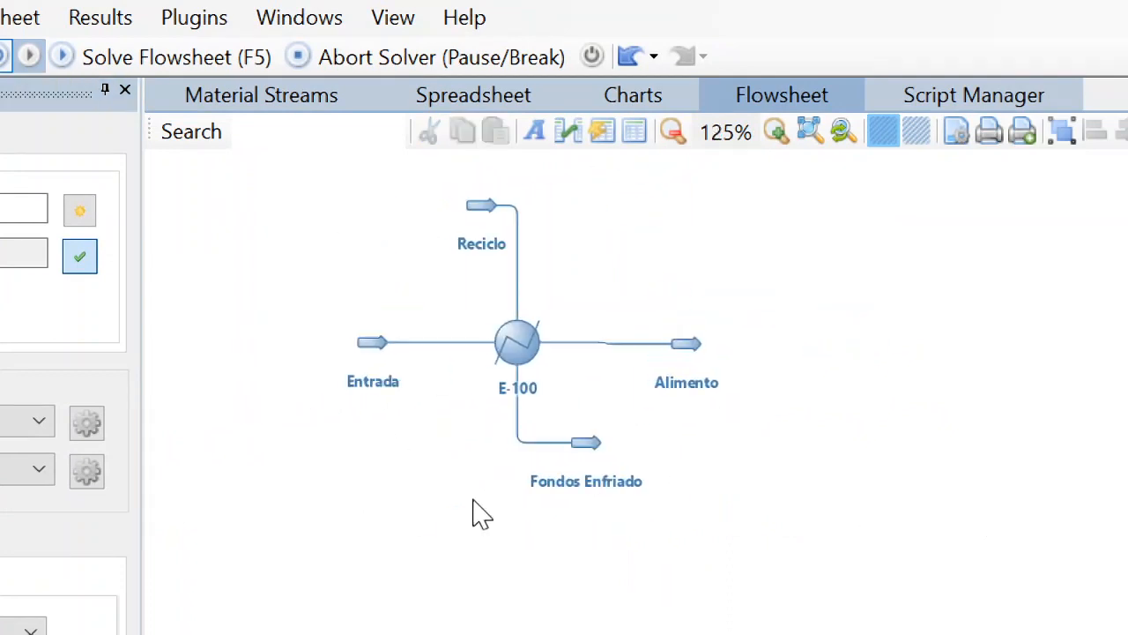
pyautogui.moveTo(366, 344)
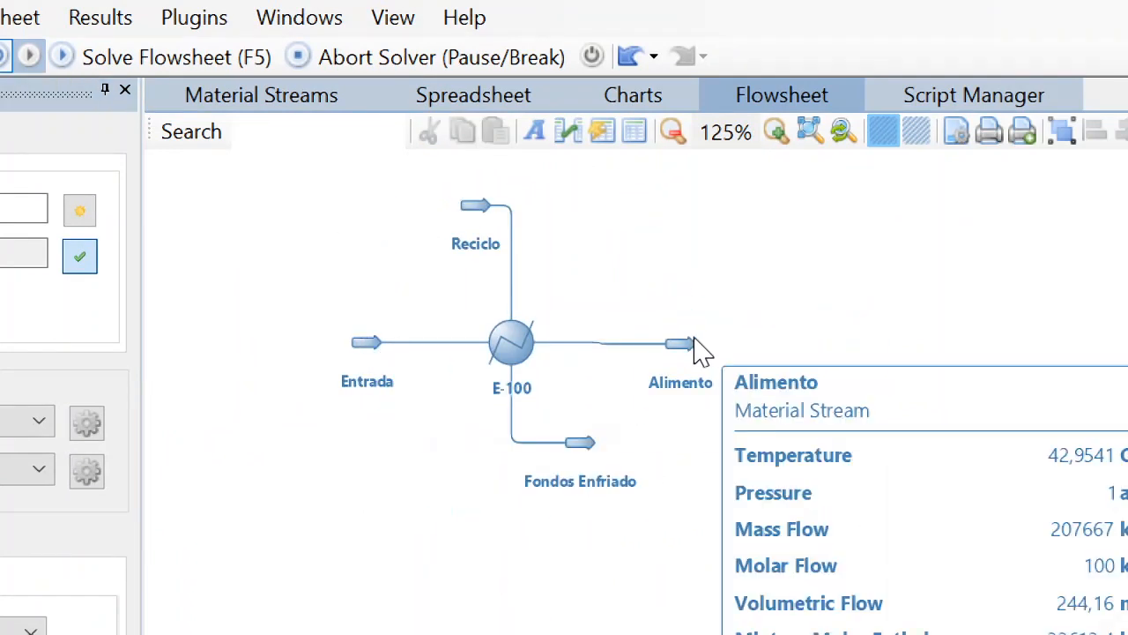
pyautogui.moveTo(876, 309); pyautogui.dragTo(628, 290)
pyautogui.moveTo(441, 342)
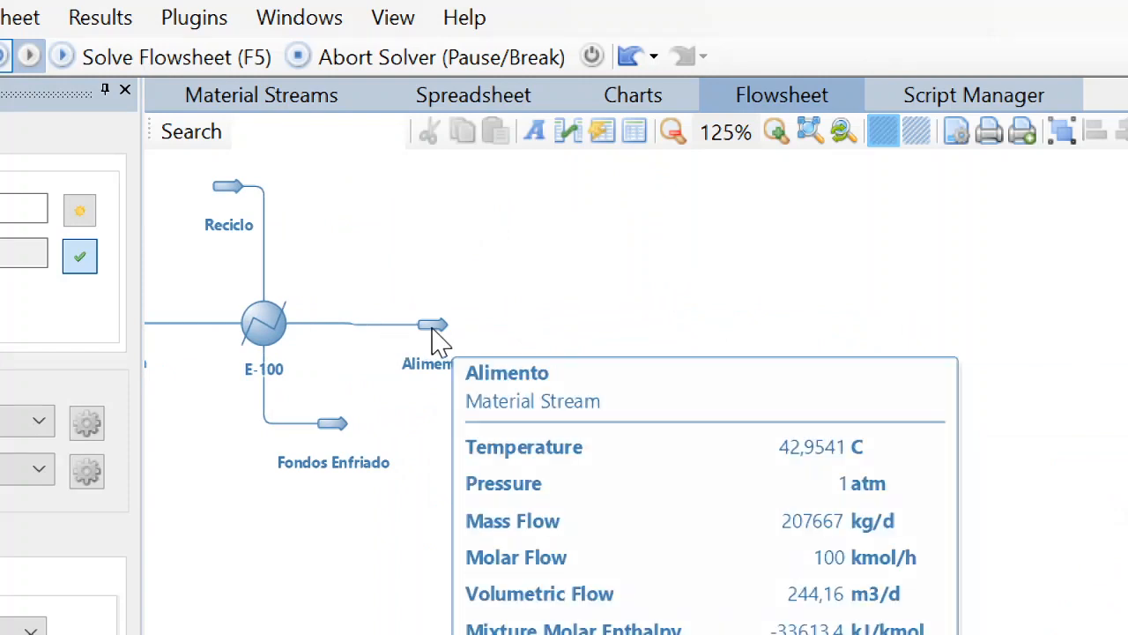
pyautogui.click(435, 325)
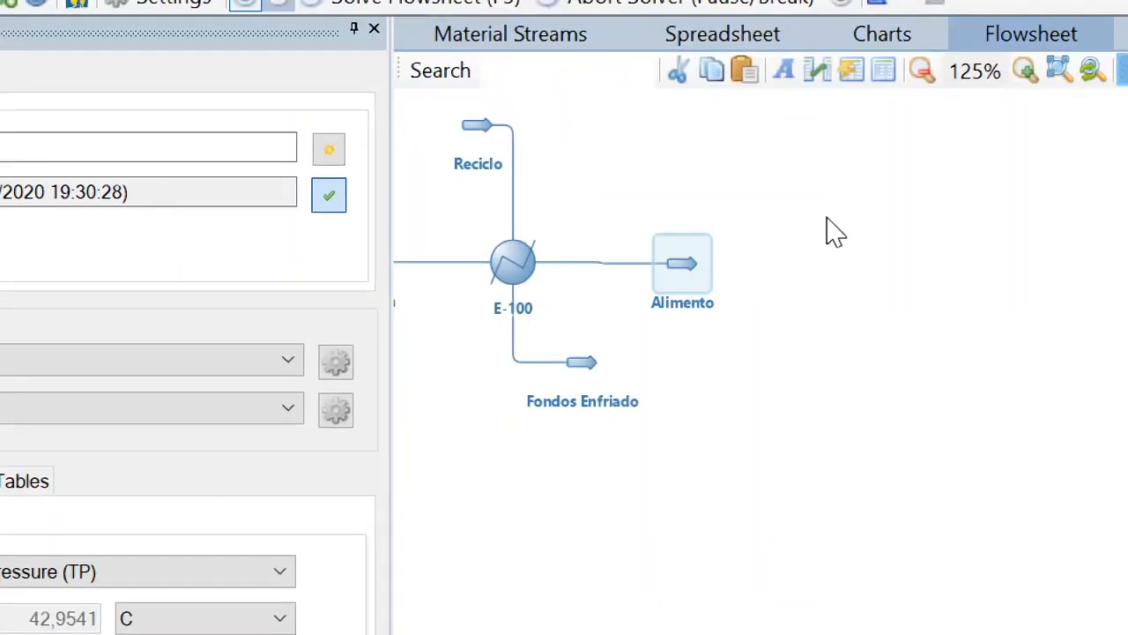
pyautogui.moveTo(828, 217); pyautogui.dragTo(977, 243)
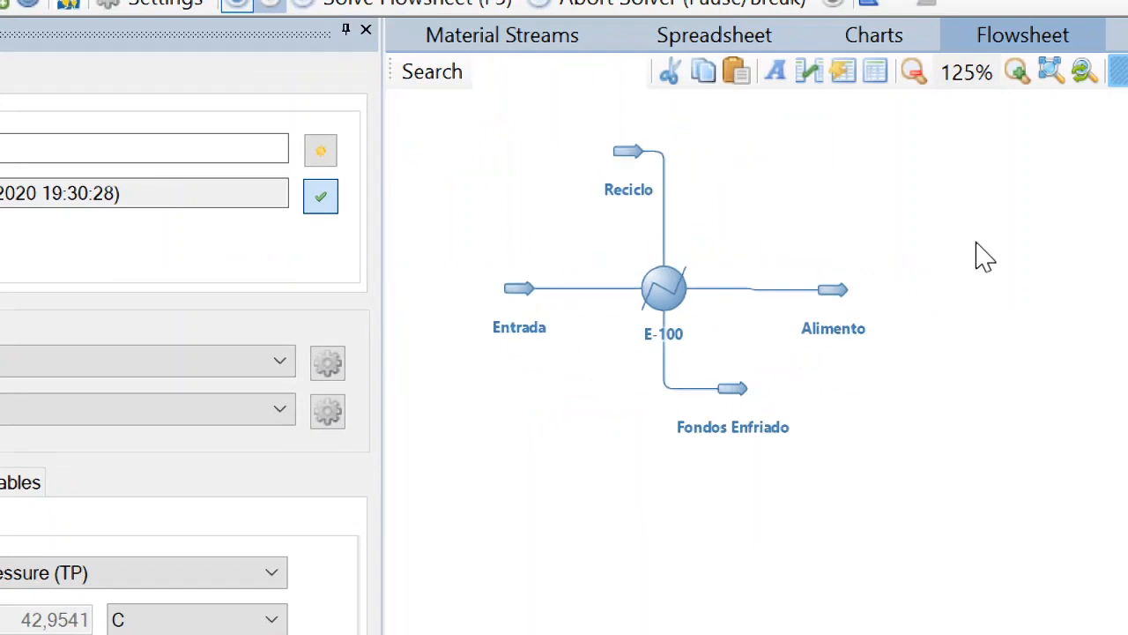
pyautogui.moveTo(614, 163)
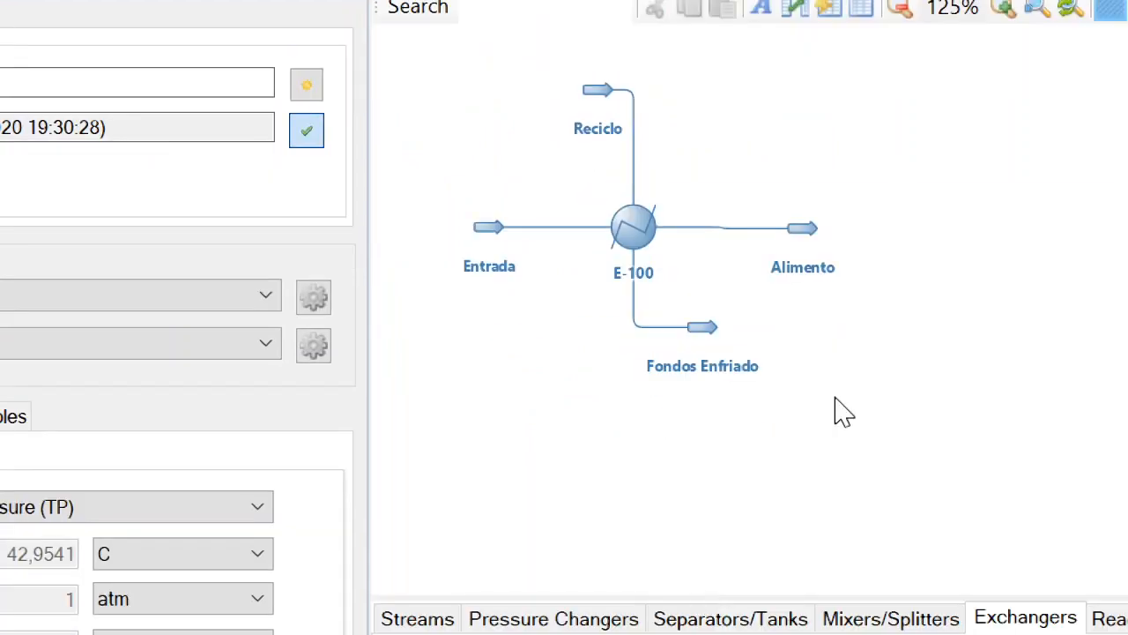
pyautogui.moveTo(849, 461); pyautogui.dragTo(759, 410)
pyautogui.moveTo(637, 337)
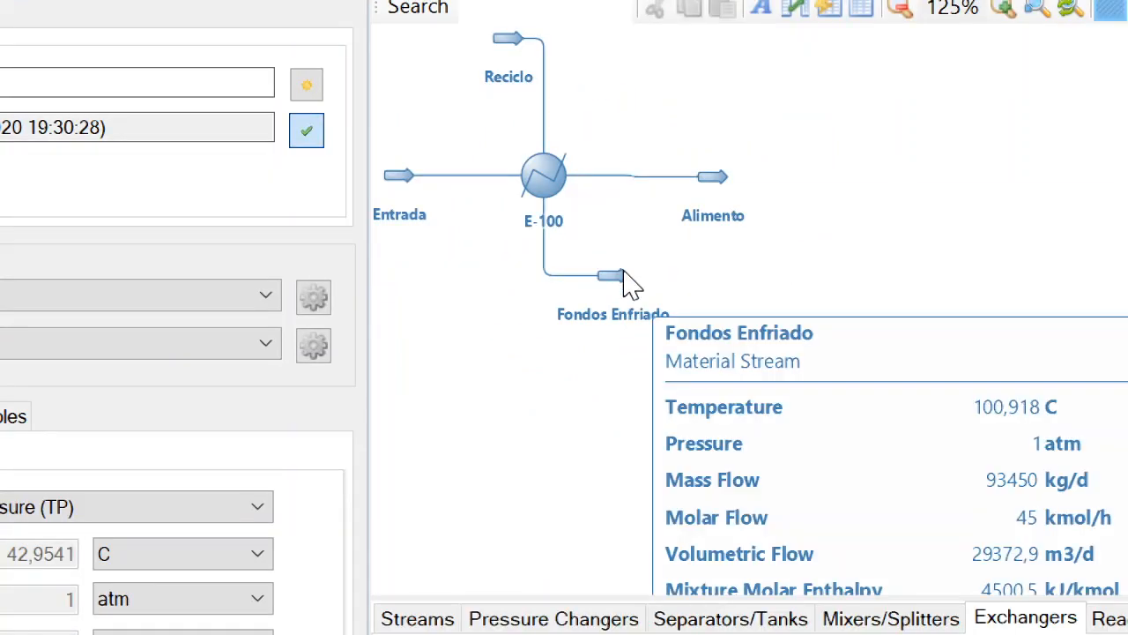
pyautogui.moveTo(898, 258); pyautogui.dragTo(926, 278)
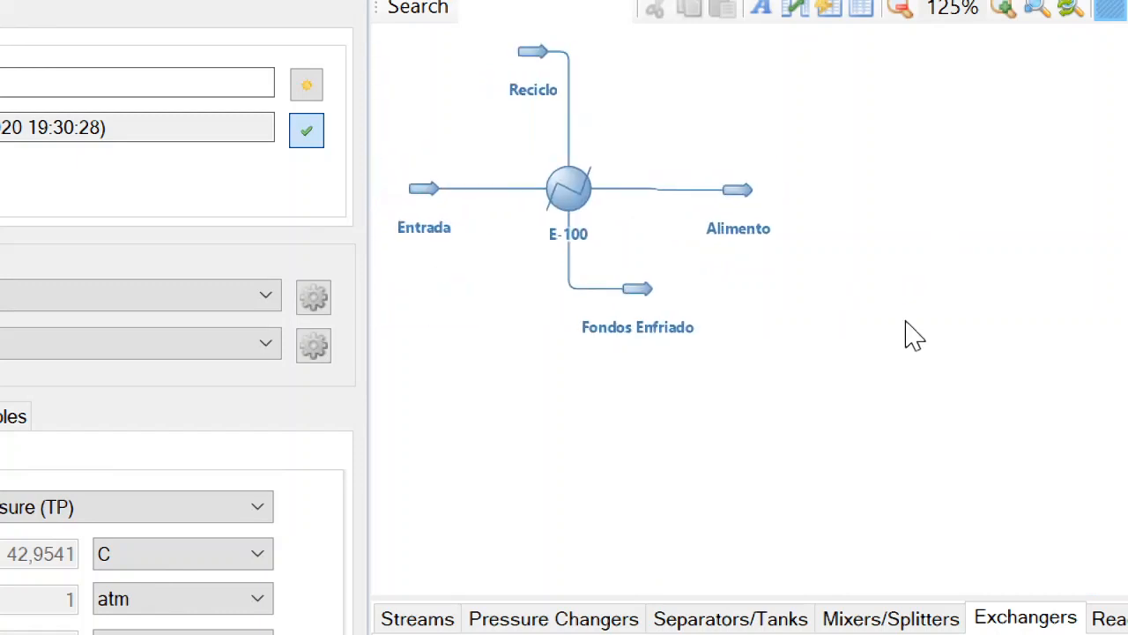
# - Clone the Alimento stream and place the copy well below the original, clear of Fondos Enfriado
pyautogui.scroll(-1, 890, 326)
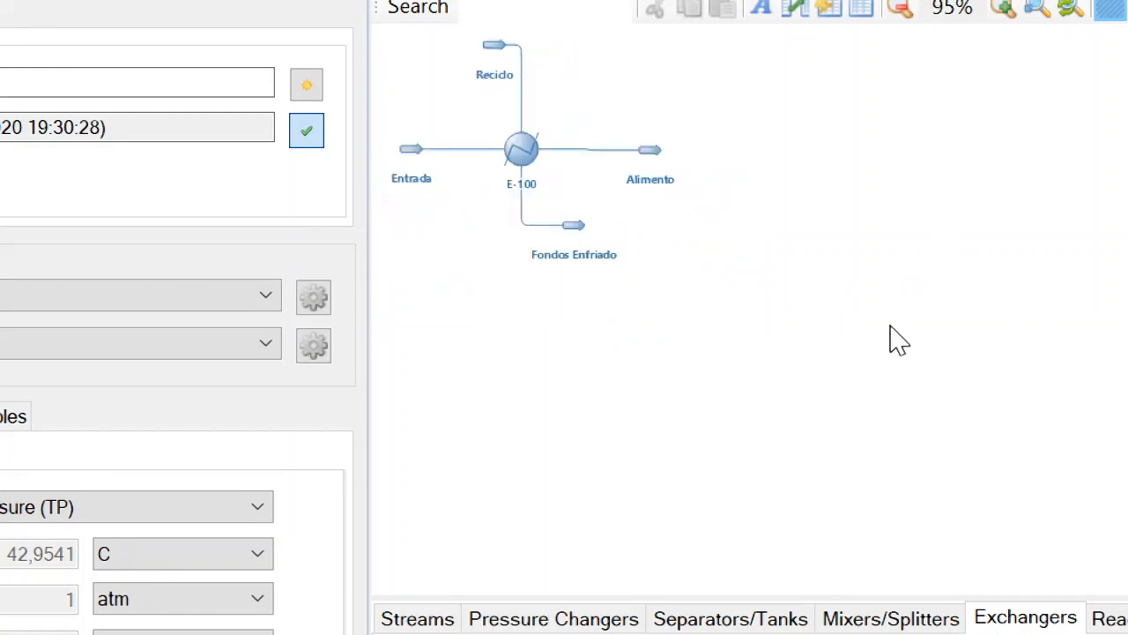
pyautogui.click(653, 155)
pyautogui.rightClick(648, 157)
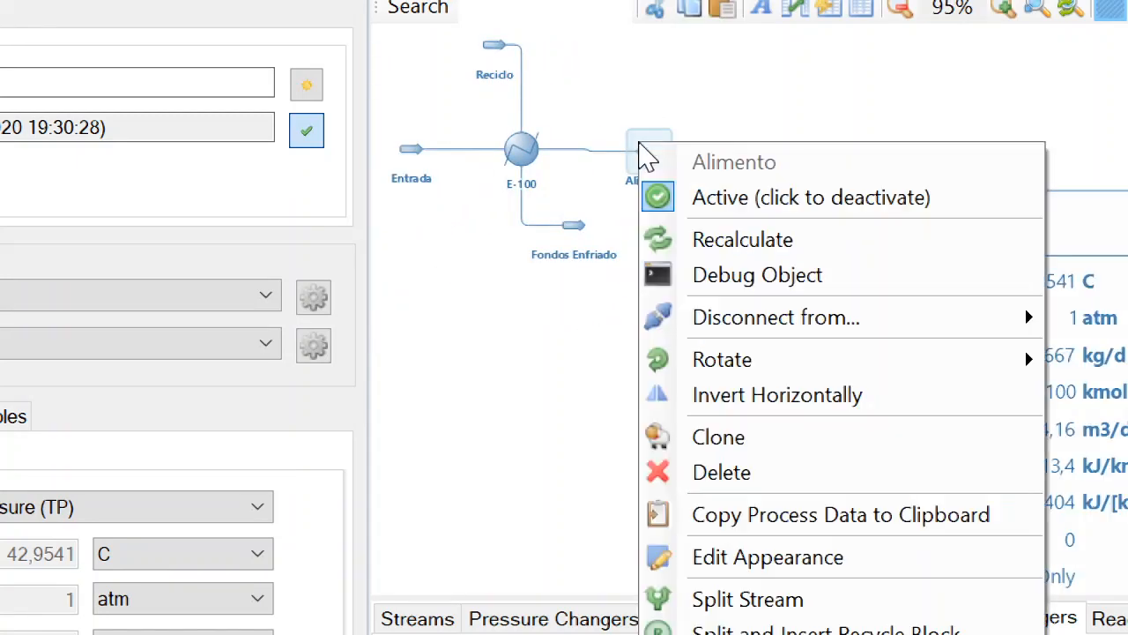
pyautogui.click(900, 436)
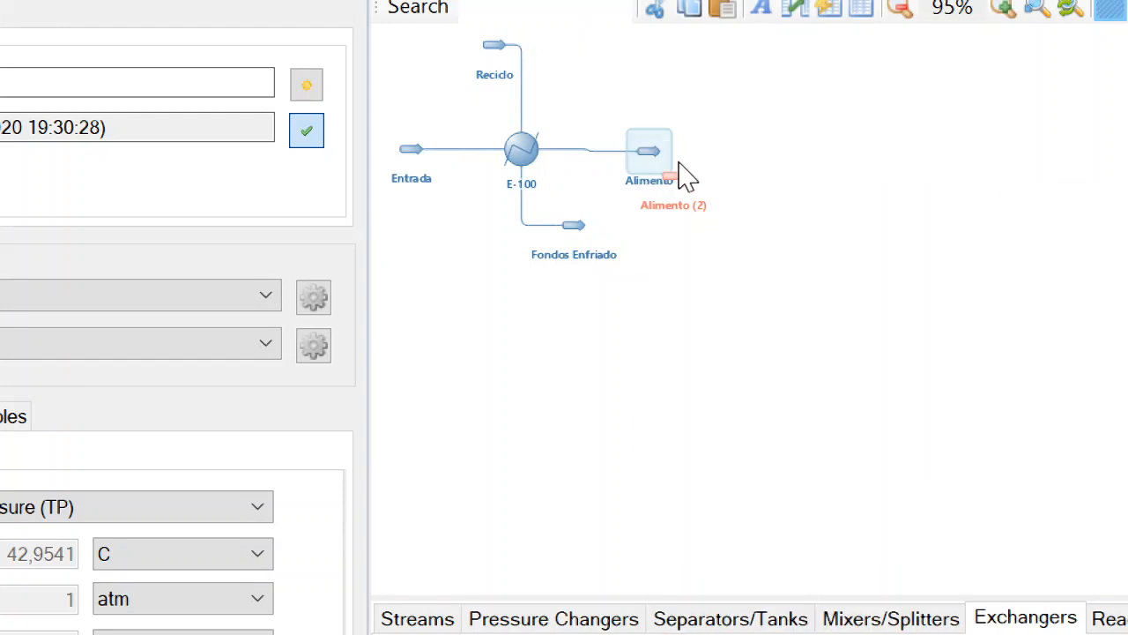
pyautogui.moveTo(686, 176); pyautogui.dragTo(685, 433)
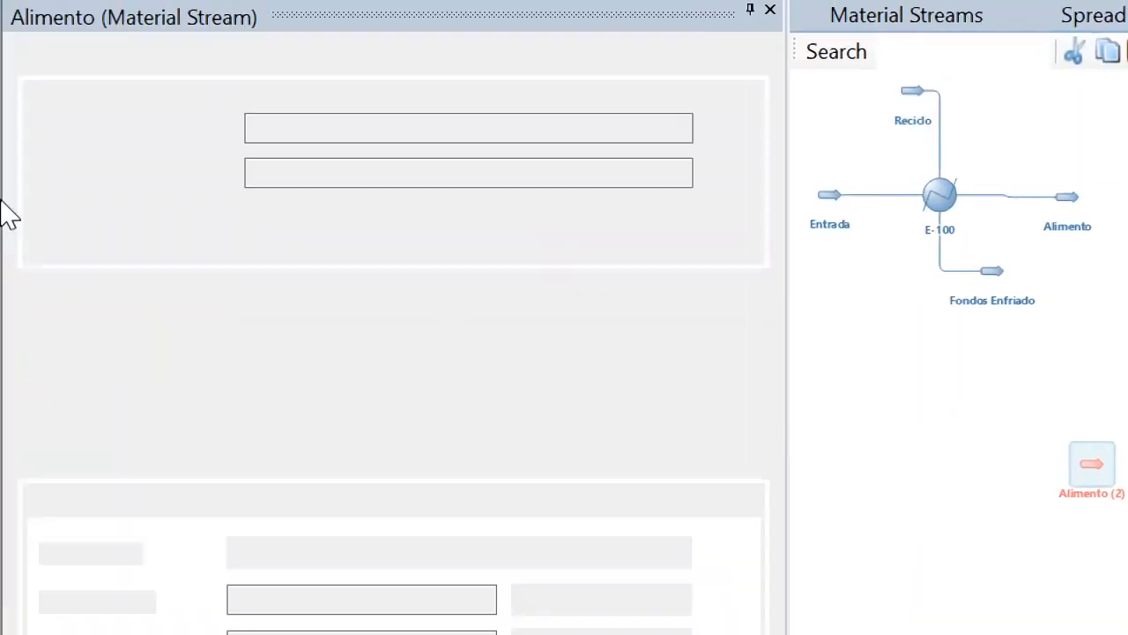
# - Rename the cloned Alimento stream AlimentoSC
pyautogui.click(397, 130)
pyautogui.press('BackSpace')
pyautogui.press('BackSpace')
pyautogui.press('BackSpace')
pyautogui.press('BackSpace')
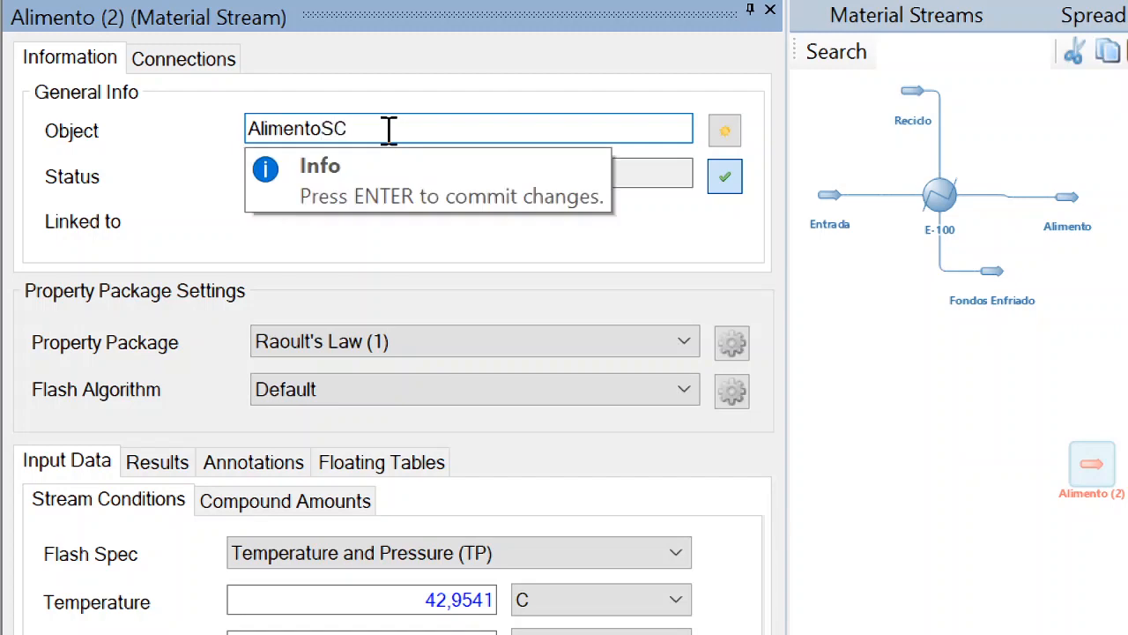
pyautogui.press('Return')
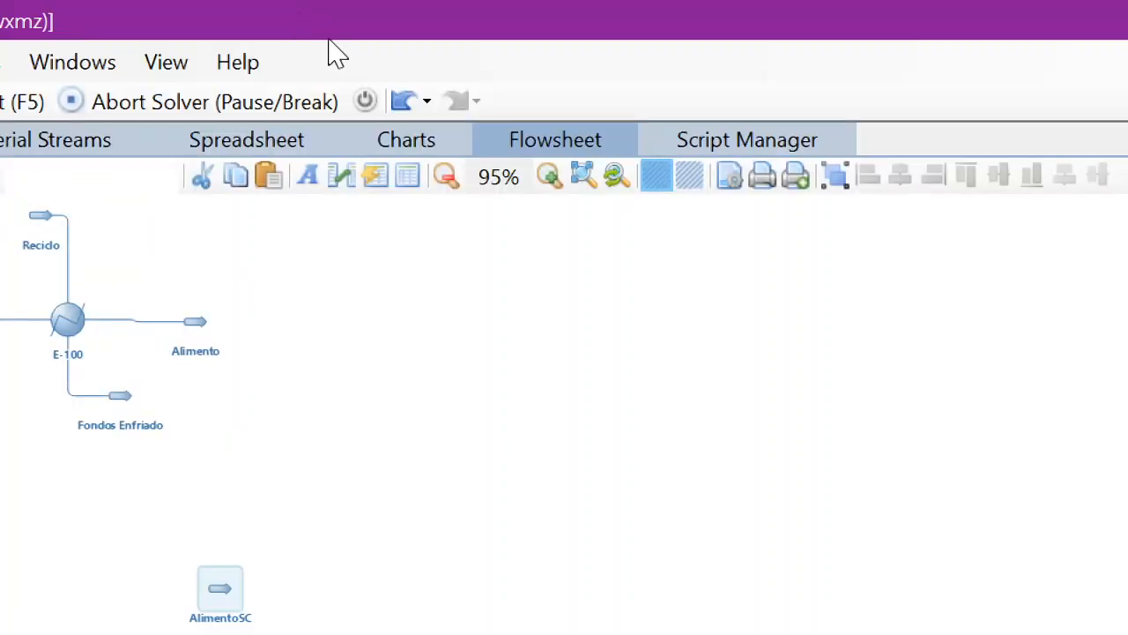
# - Toggle the Simultaneous Adjust Solver on and back off
pyautogui.click(367, 103)
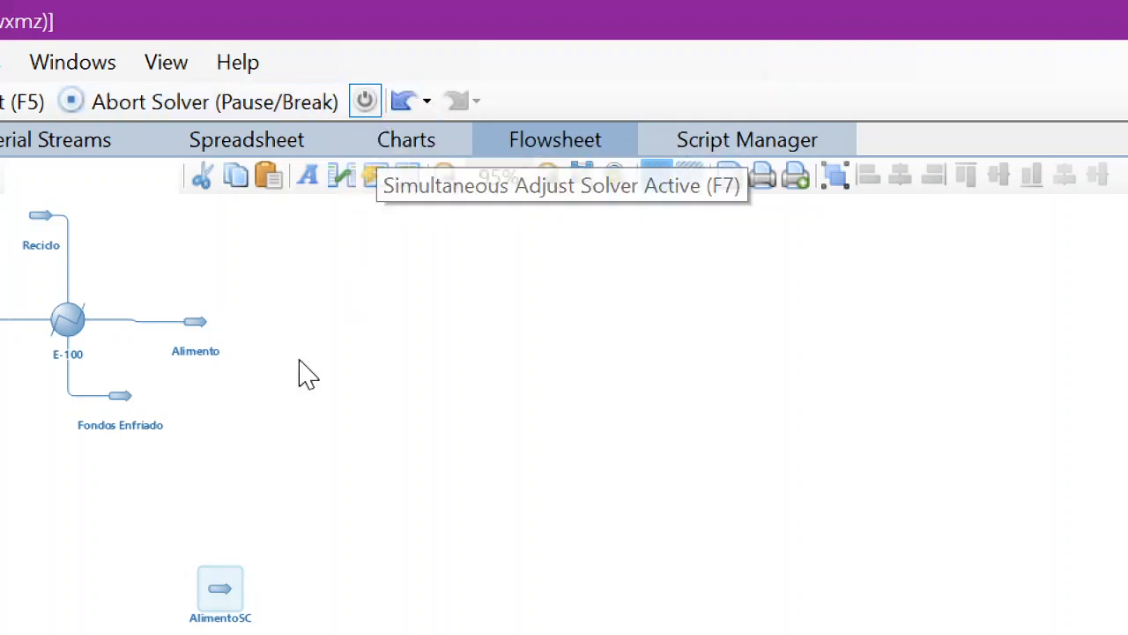
pyautogui.click(365, 102)
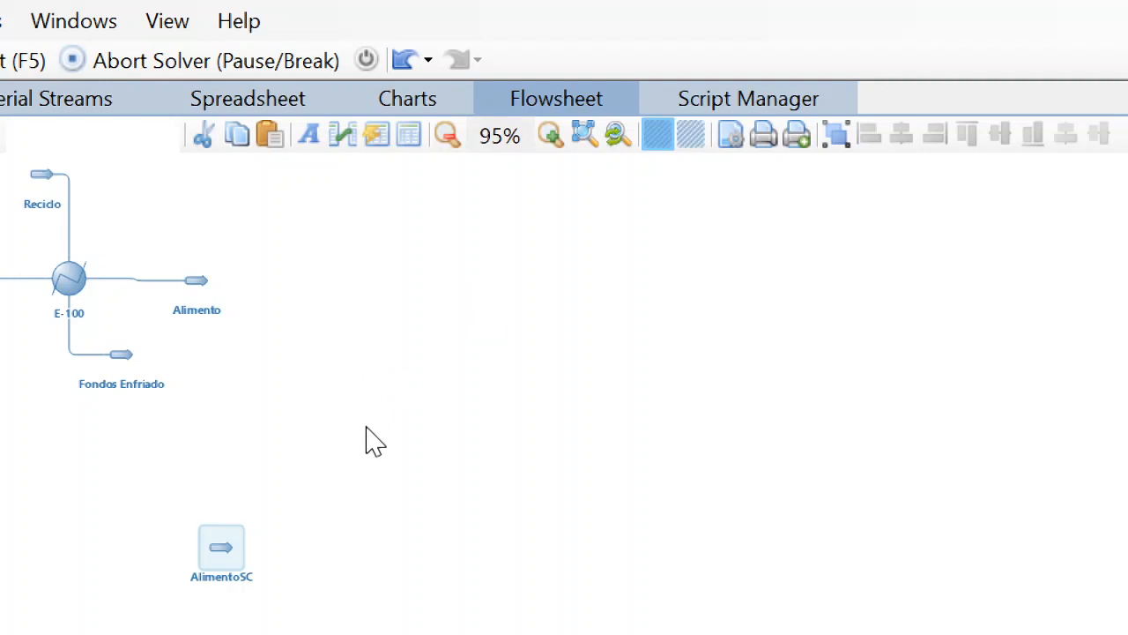
# - Add a Shortcut Column to the flowsheet, to the right of the AlimentoSC stream
pyautogui.click(149, 619)
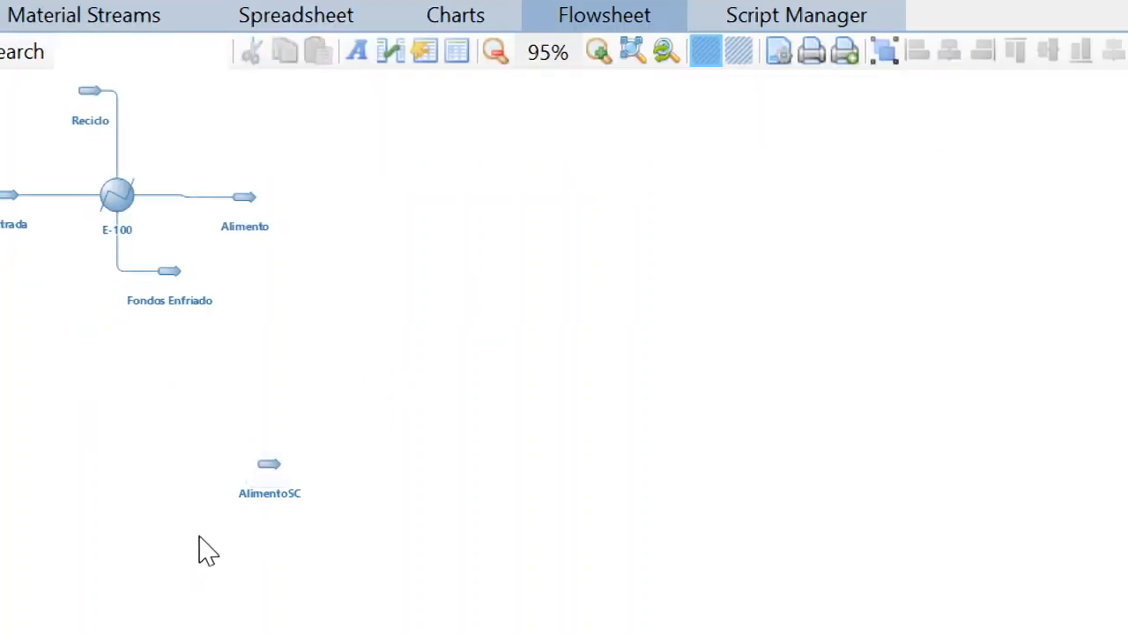
pyautogui.moveTo(425, 606); pyautogui.dragTo(424, 549)
pyautogui.click(859, 397)
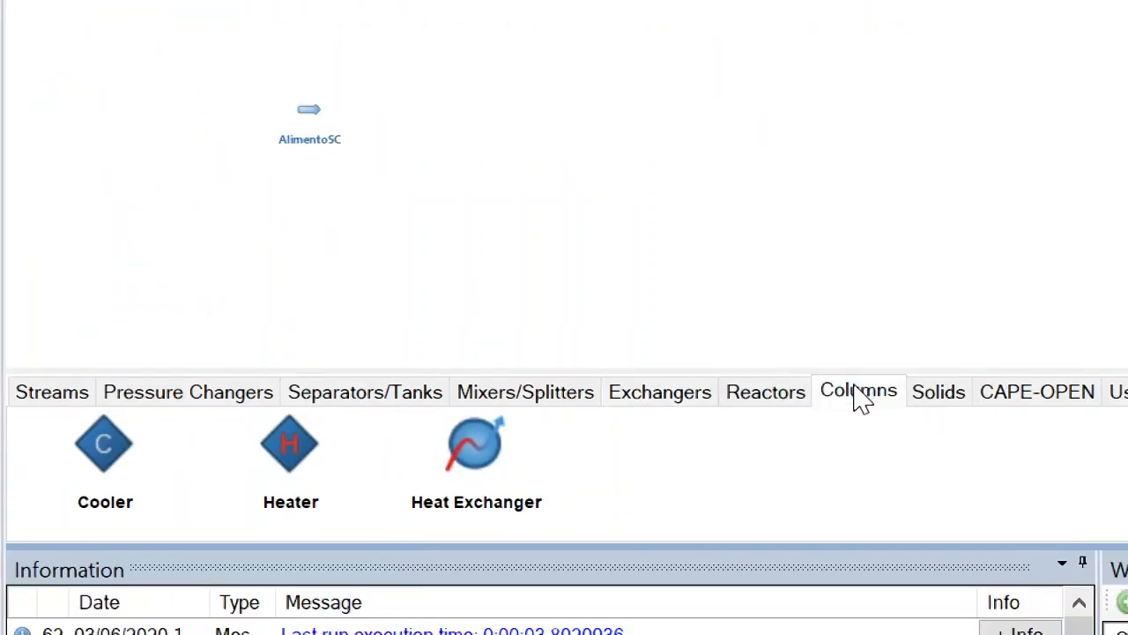
pyautogui.moveTo(655, 465); pyautogui.dragTo(456, 108)
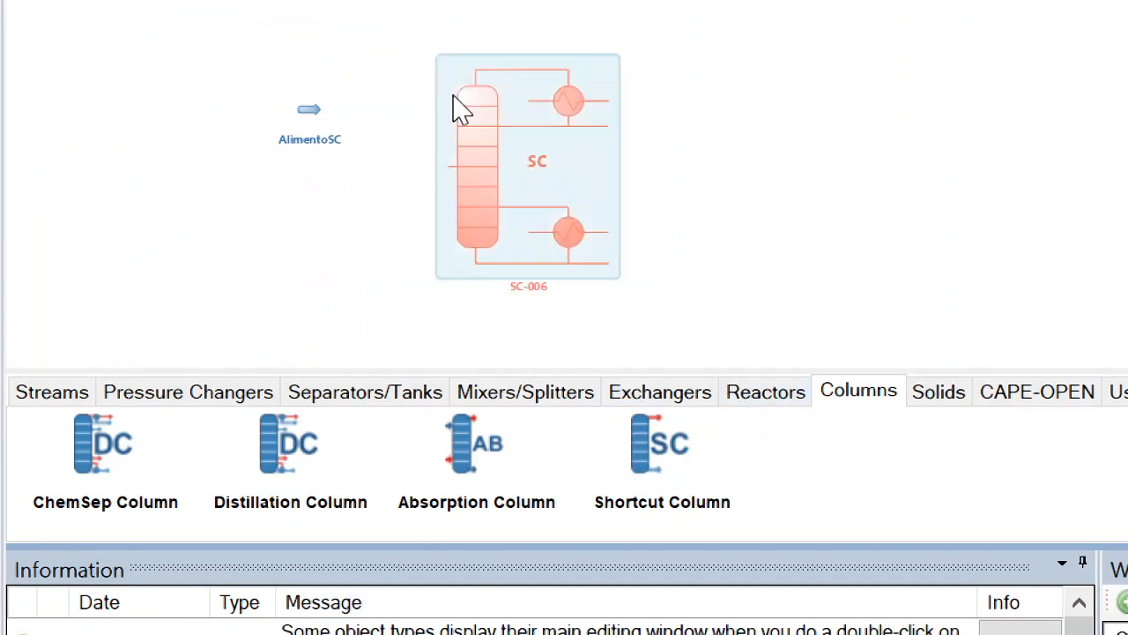
# - Rename the new shortcut column TSC-100
pyautogui.doubleClick(496, 220)
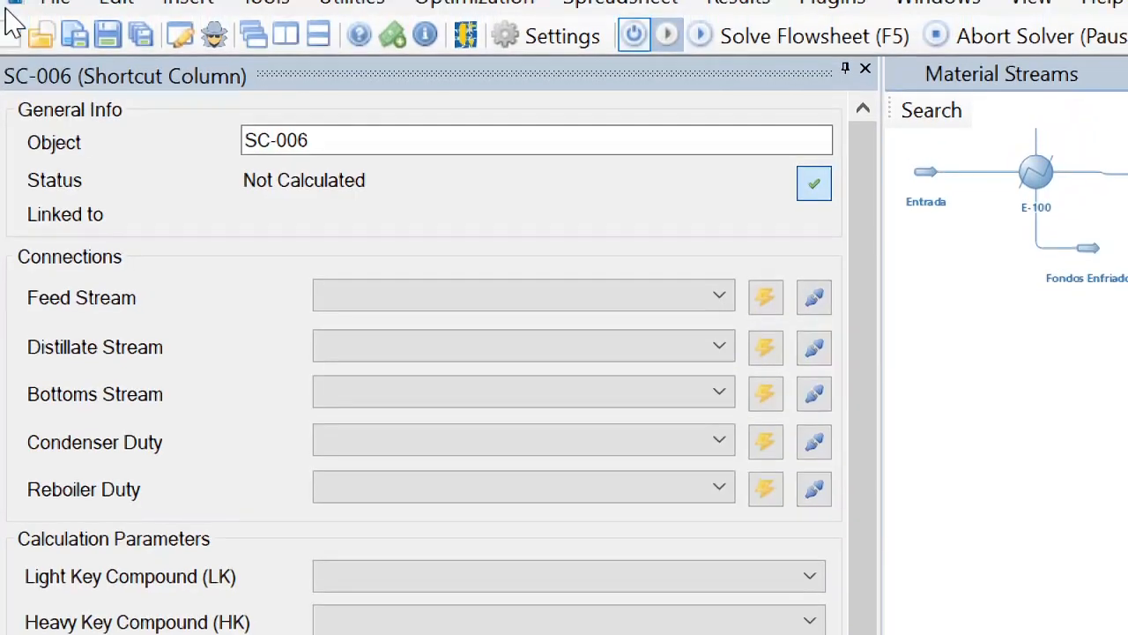
pyautogui.click(246, 147)
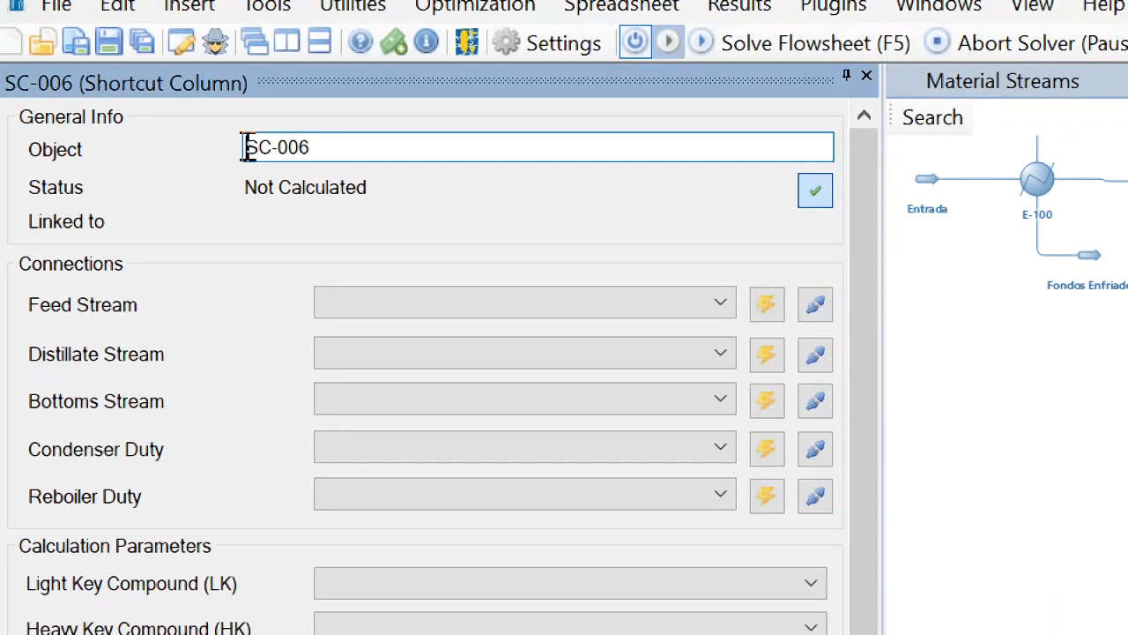
pyautogui.write('T')
pyautogui.press('Right')
pyautogui.press('Right')
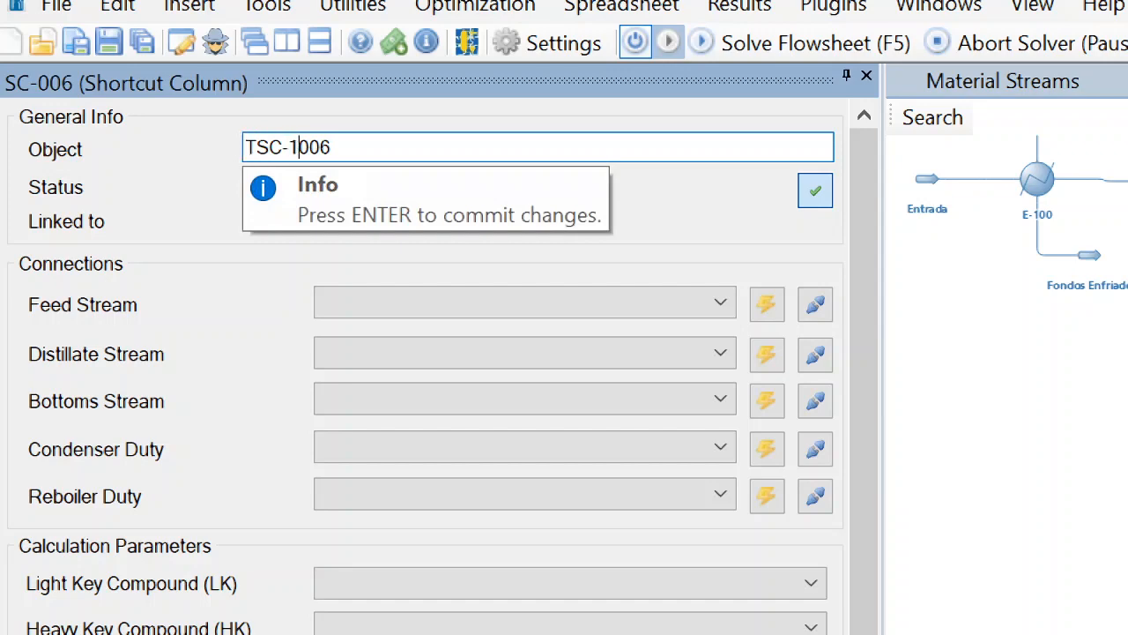
pyautogui.press('Delete')
pyautogui.press('Delete')
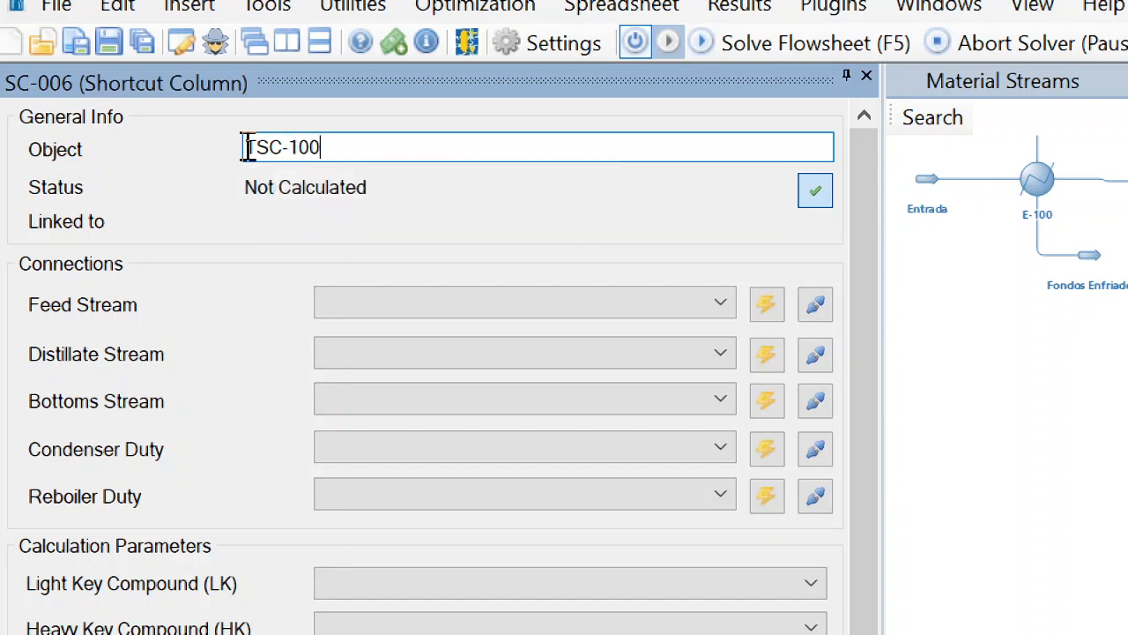
pyautogui.press('Return')
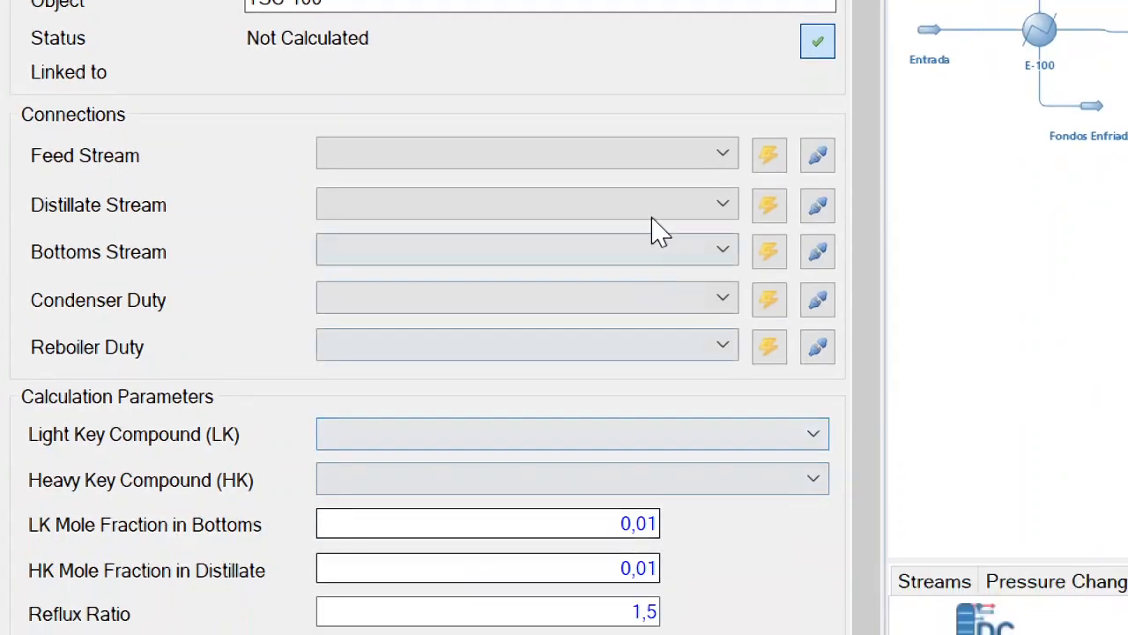
# - Connect AlimentoSC as the feed of TSC-100 and create new distillate, bottoms, condenser duty and reboiler duty streams
pyautogui.click(647, 303)
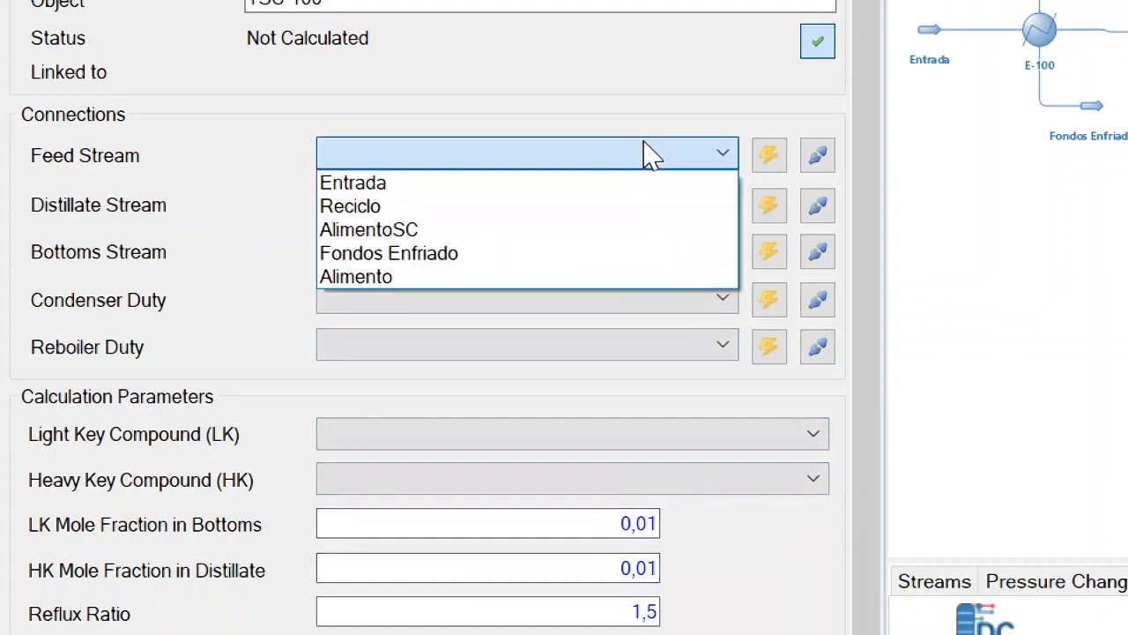
pyautogui.click(388, 231)
pyautogui.click(770, 211)
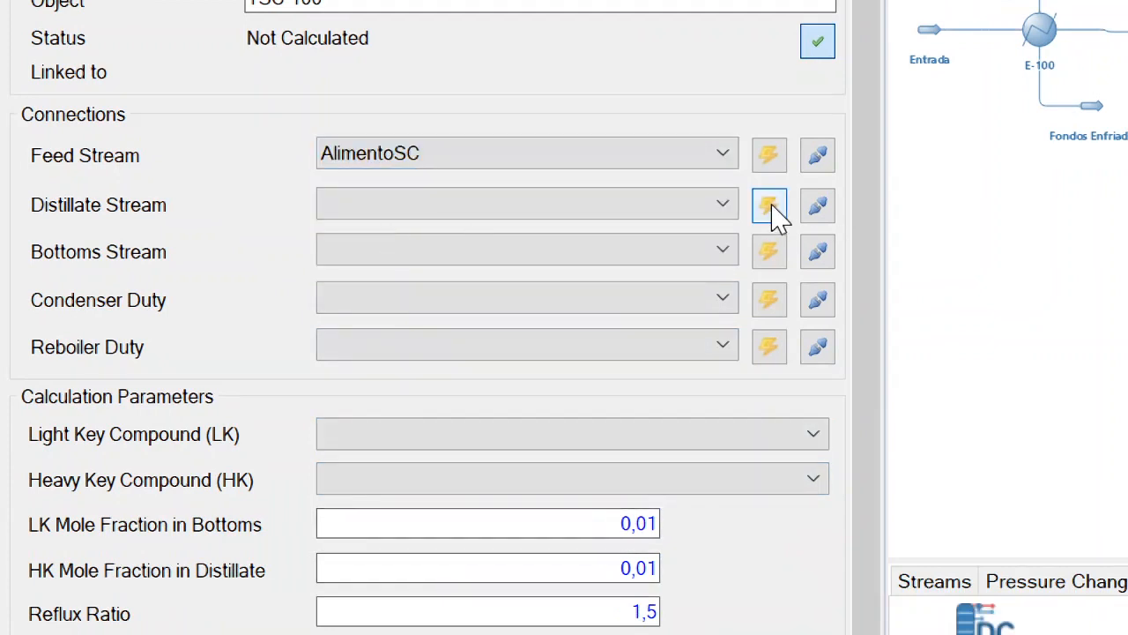
pyautogui.click(771, 262)
pyautogui.click(764, 307)
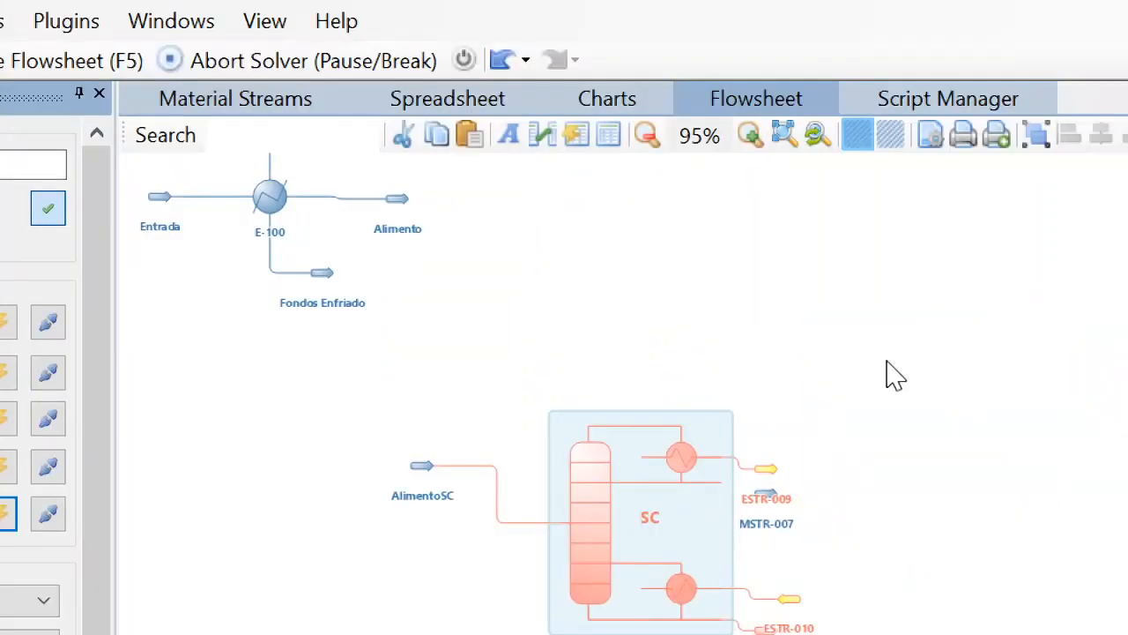
# - Move AlimentoSC level with the column's feed inlet and raise the condenser duty stream above the distillate stream
pyautogui.moveTo(887, 362); pyautogui.dragTo(863, 305)
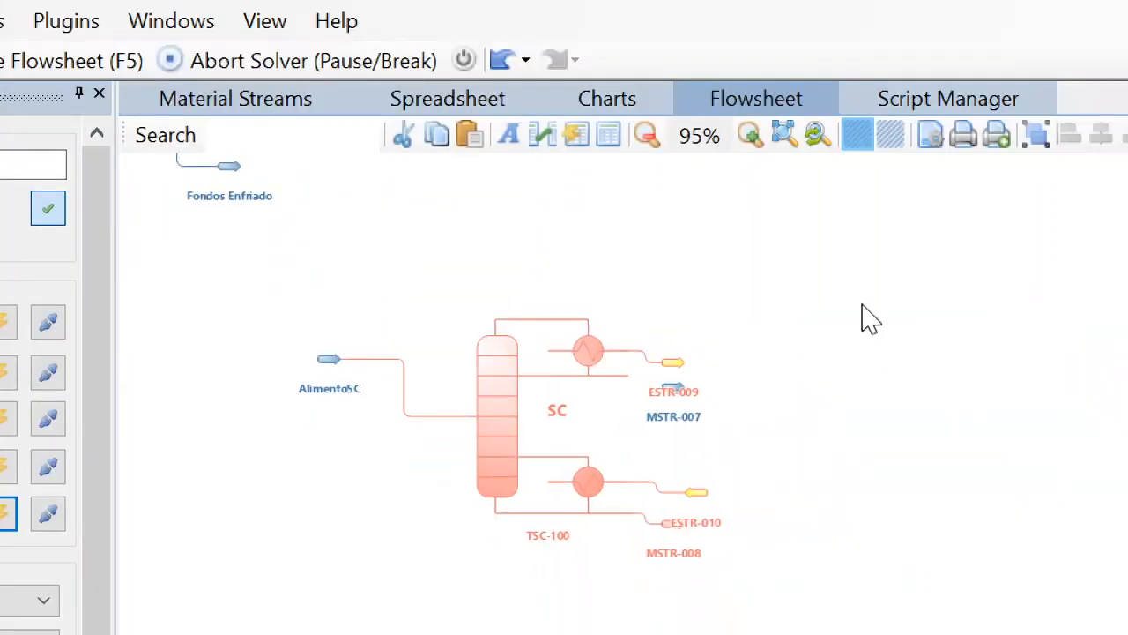
pyautogui.moveTo(337, 362); pyautogui.dragTo(323, 416)
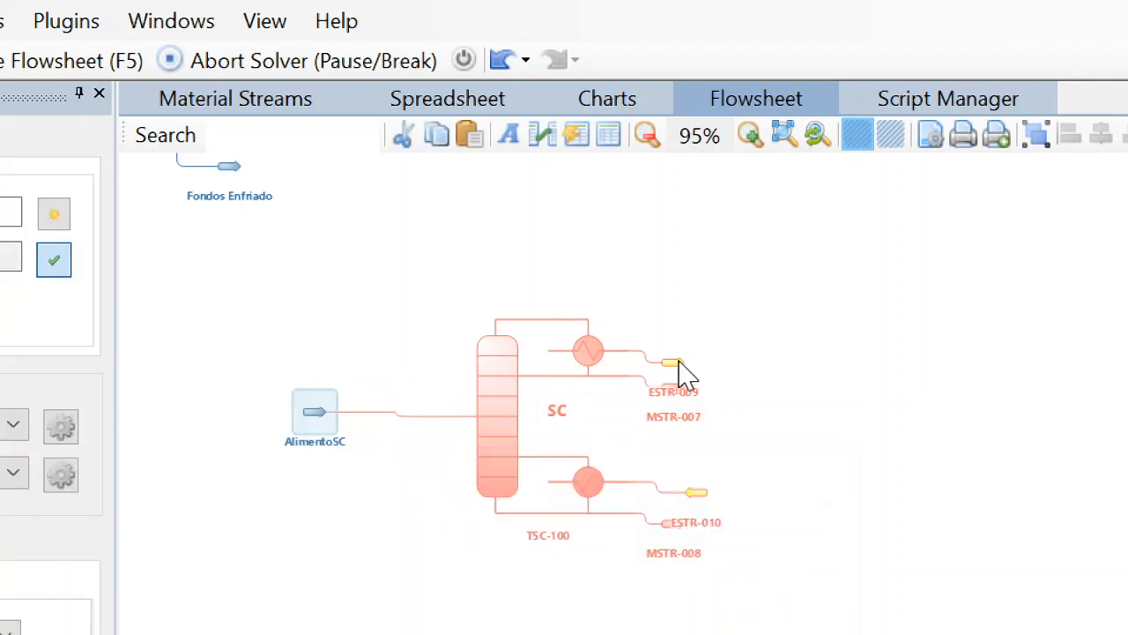
pyautogui.moveTo(677, 366); pyautogui.dragTo(687, 317)
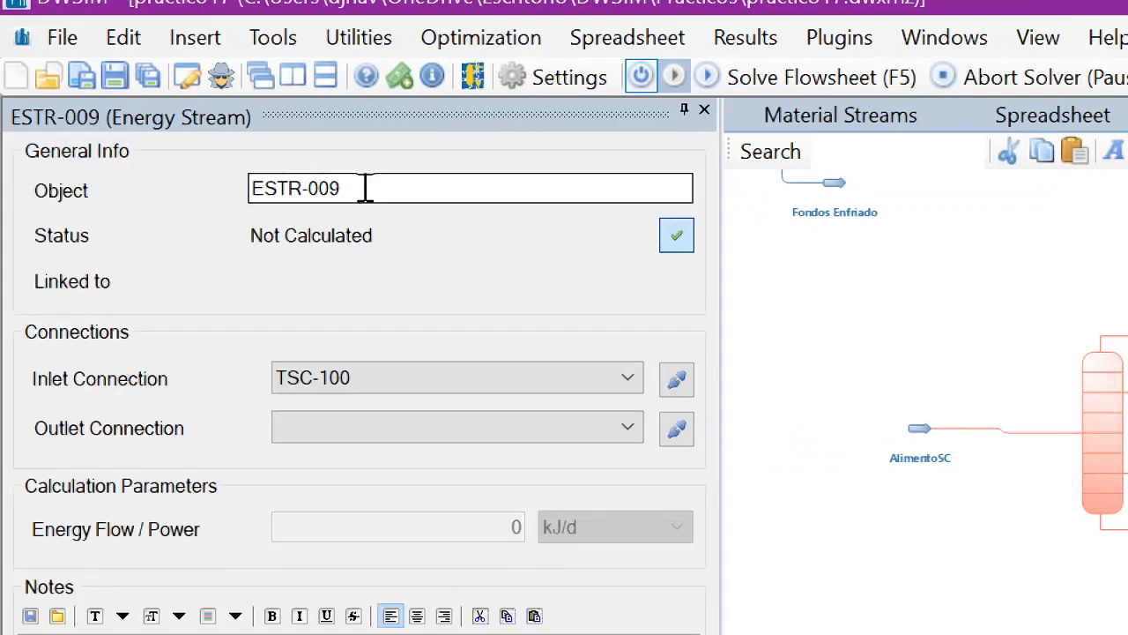
# - Rename the condenser duty energy stream QCSC
pyautogui.moveTo(432, 186); pyautogui.dragTo(255, 188)
pyautogui.write('QCSC')
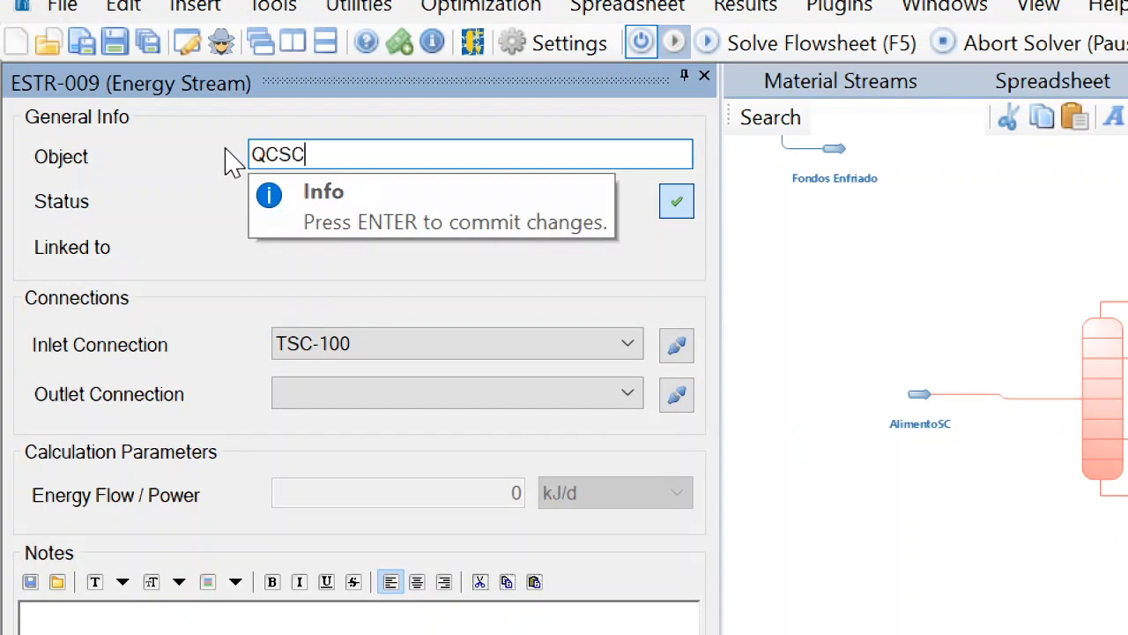
pyautogui.press('Return')
# - Rename the distillate stream of TSC-100 DestiladoSC
pyautogui.click(651, 308)
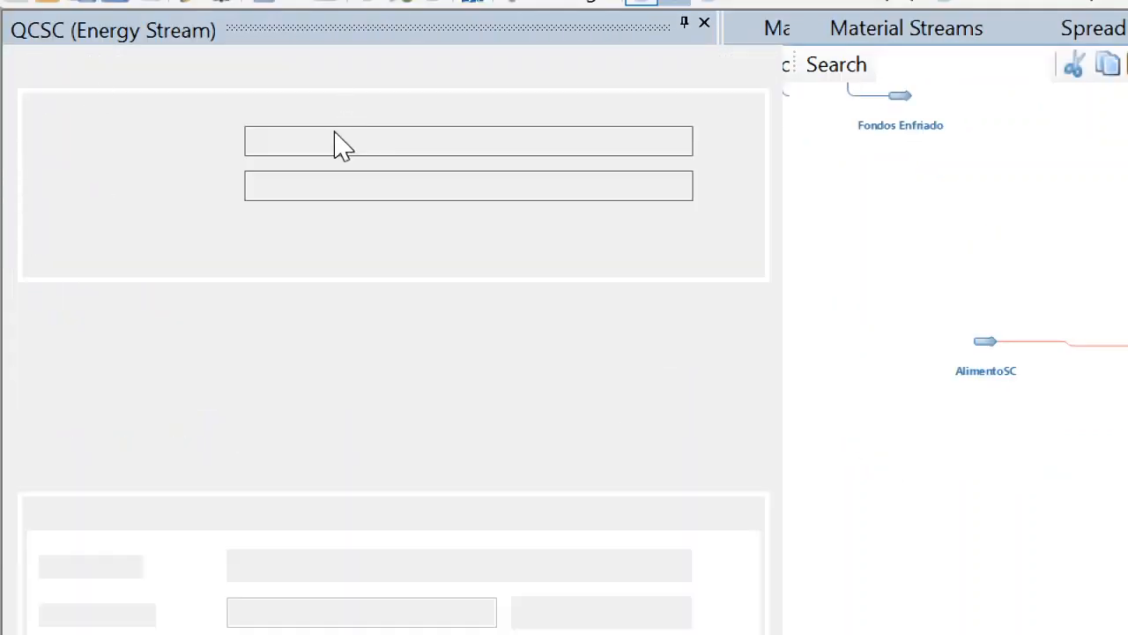
pyautogui.moveTo(348, 141); pyautogui.dragTo(185, 141)
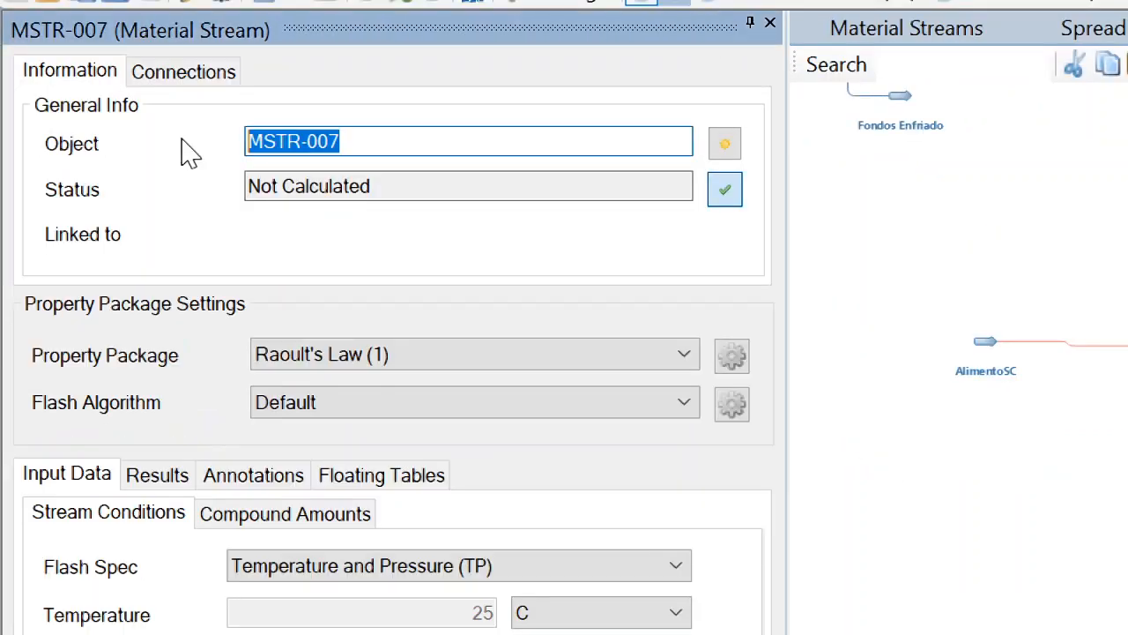
pyautogui.write('DestiladoSC')
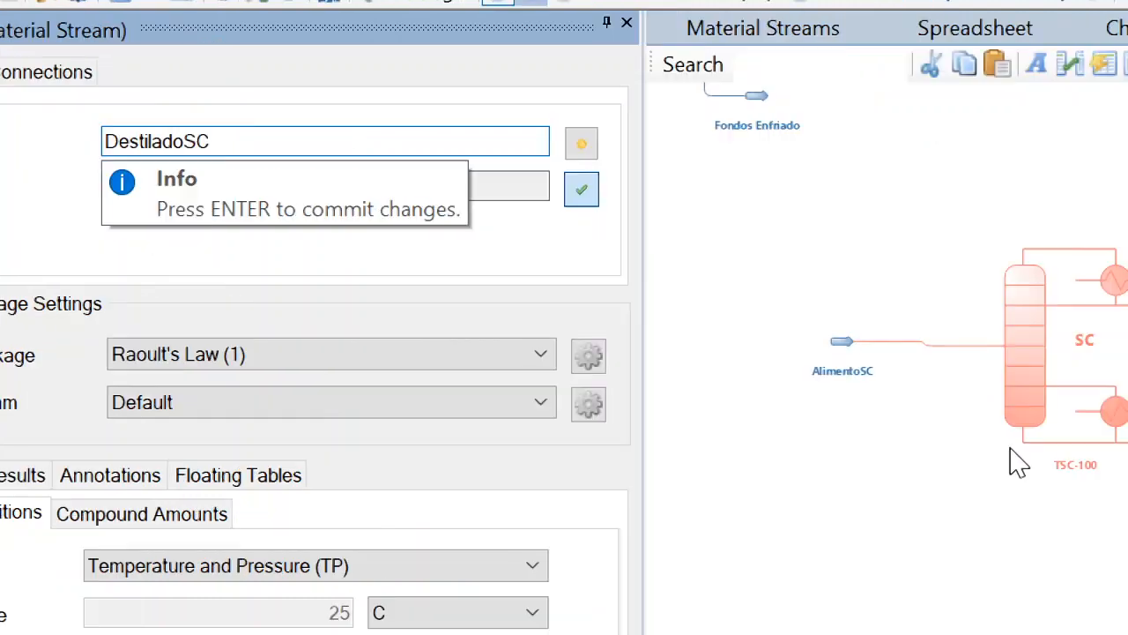
pyautogui.press('Return')
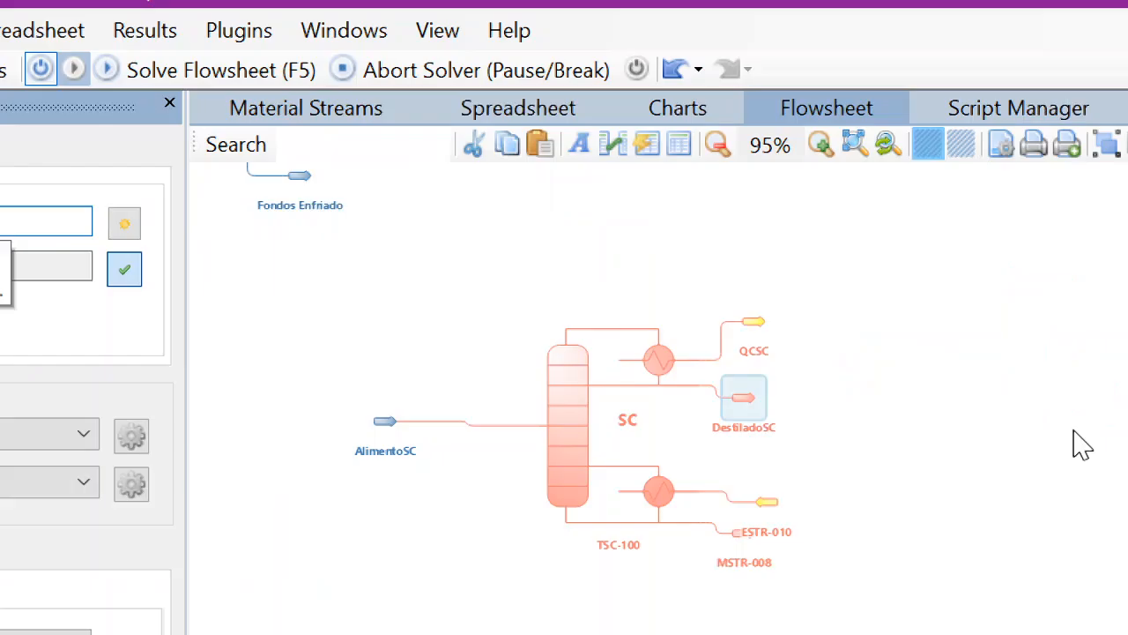
# - Raise the reboiler duty energy stream of TSC-100 to about the reboiler's level and rename it QRSC
pyautogui.click(766, 501)
pyautogui.moveTo(766, 501); pyautogui.dragTo(777, 460)
pyautogui.click(721, 462)
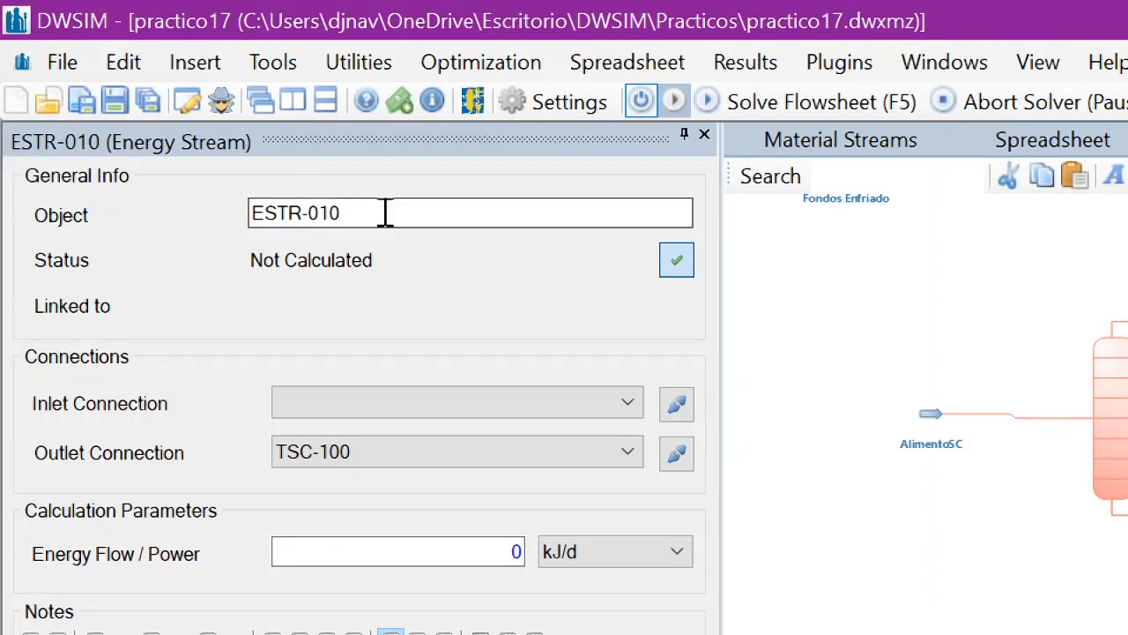
pyautogui.click(386, 213)
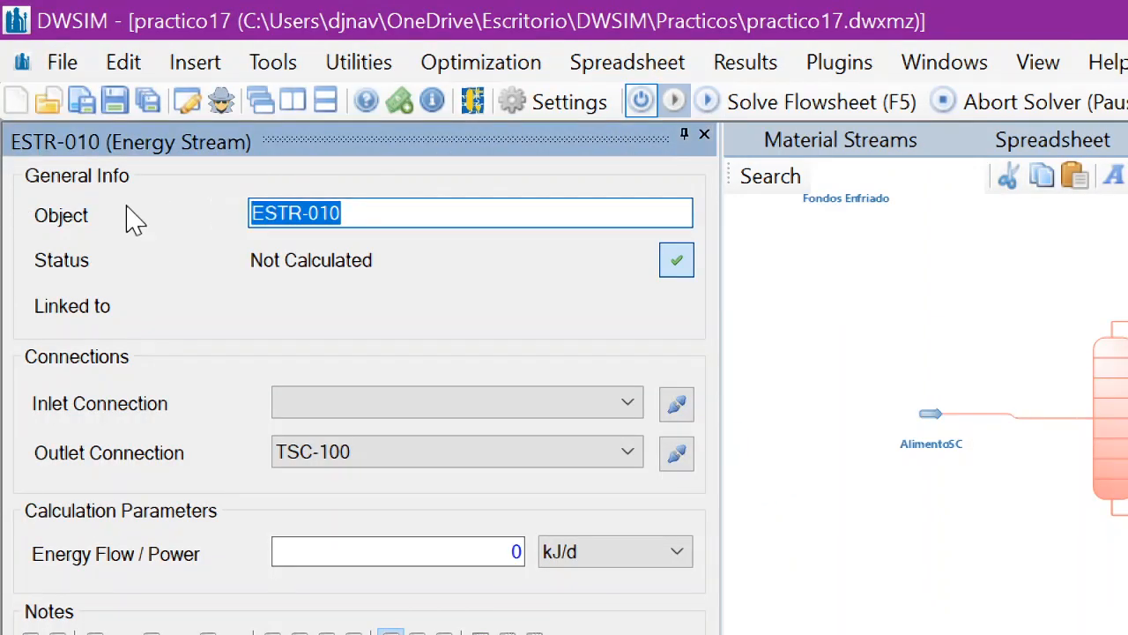
pyautogui.write('QR')
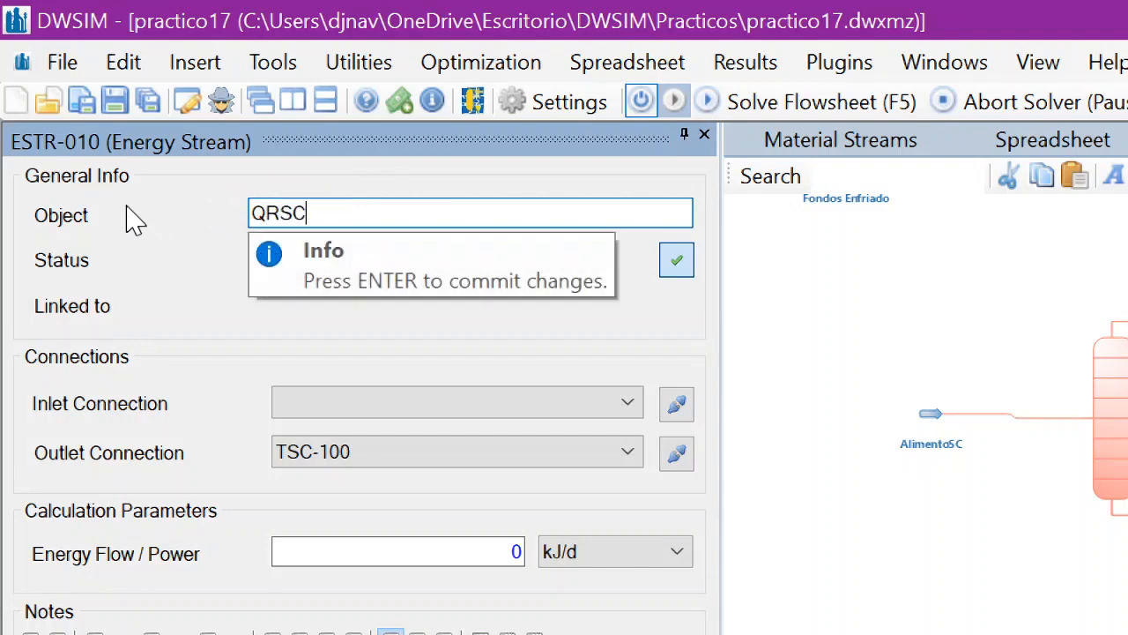
pyautogui.write('SC')
pyautogui.press('Return')
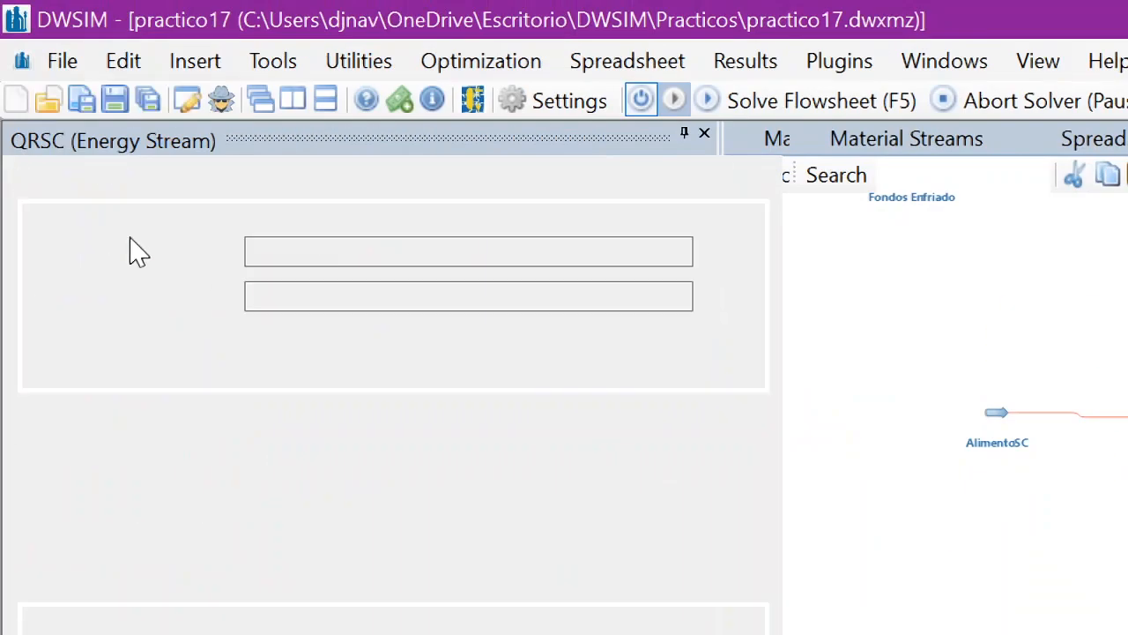
# - Rename the bottoms material stream of TSC-100 FondosSC
pyautogui.moveTo(375, 246); pyautogui.dragTo(200, 252)
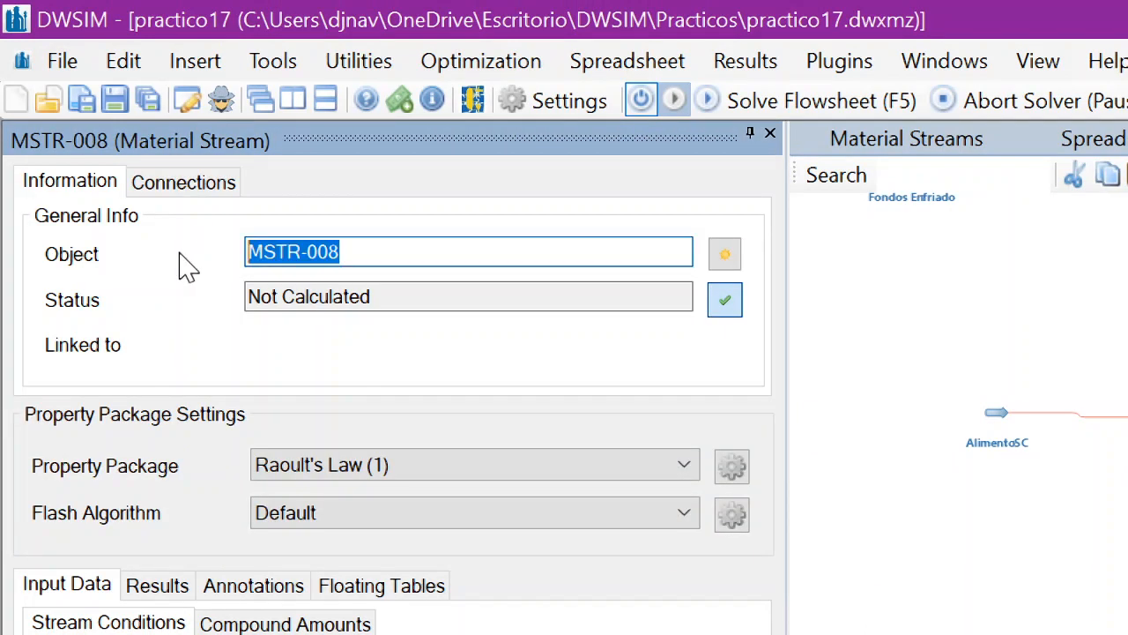
pyautogui.write('Fondos')
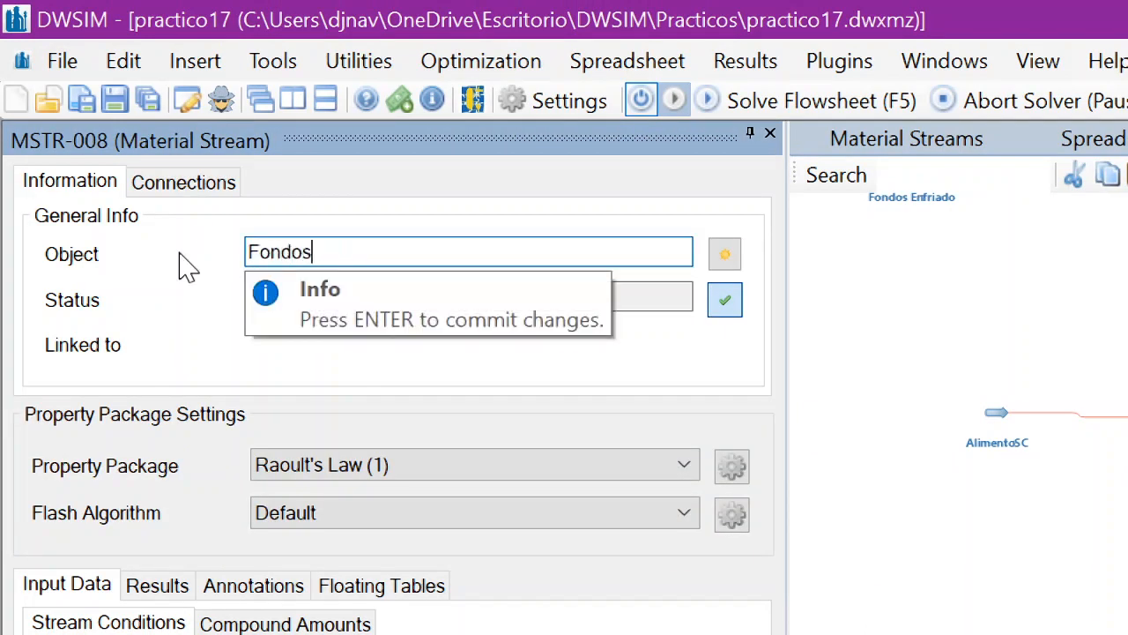
pyautogui.write('SC')
pyautogui.press('Return')
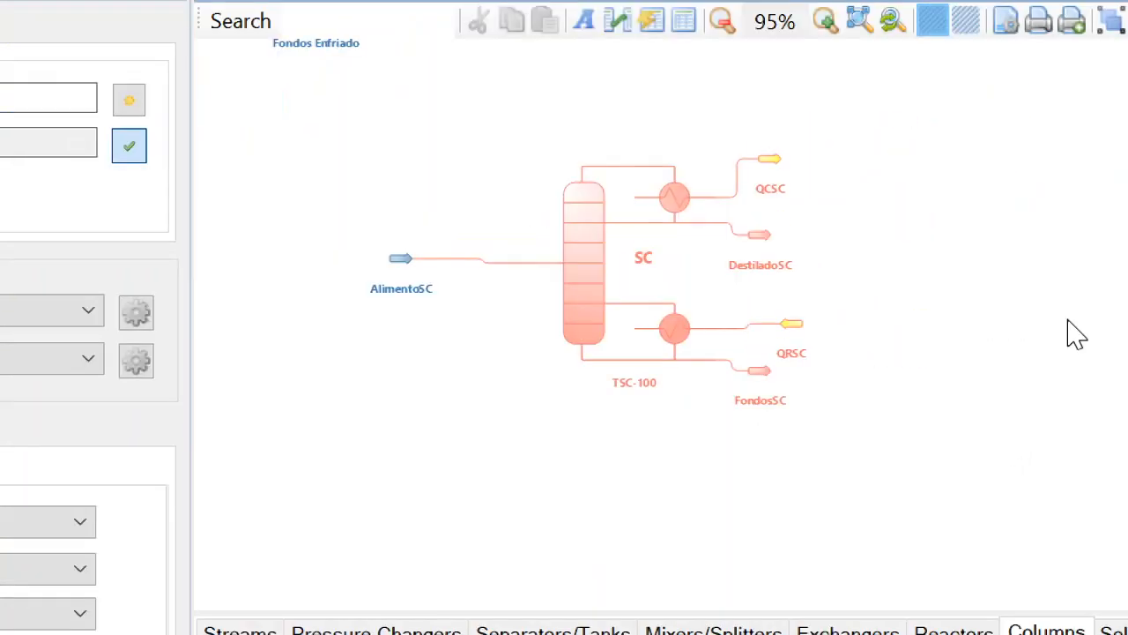
# - Insert a master property table and place it in the empty area to the right of column TSC-100
pyautogui.moveTo(1068, 319); pyautogui.dragTo(837, 359)
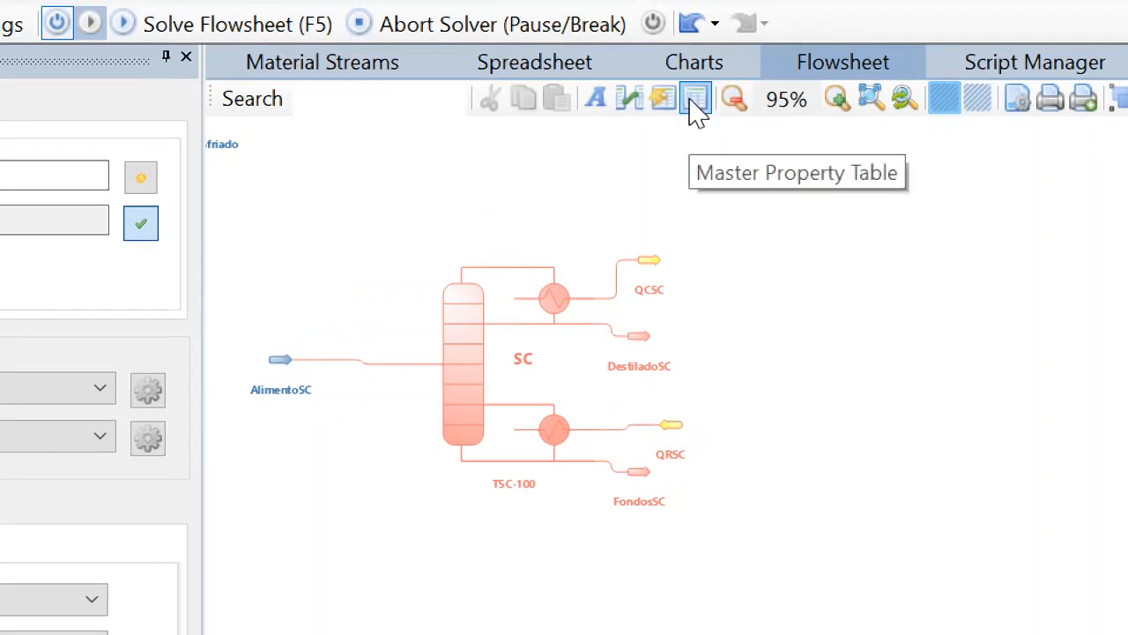
pyautogui.click(694, 102)
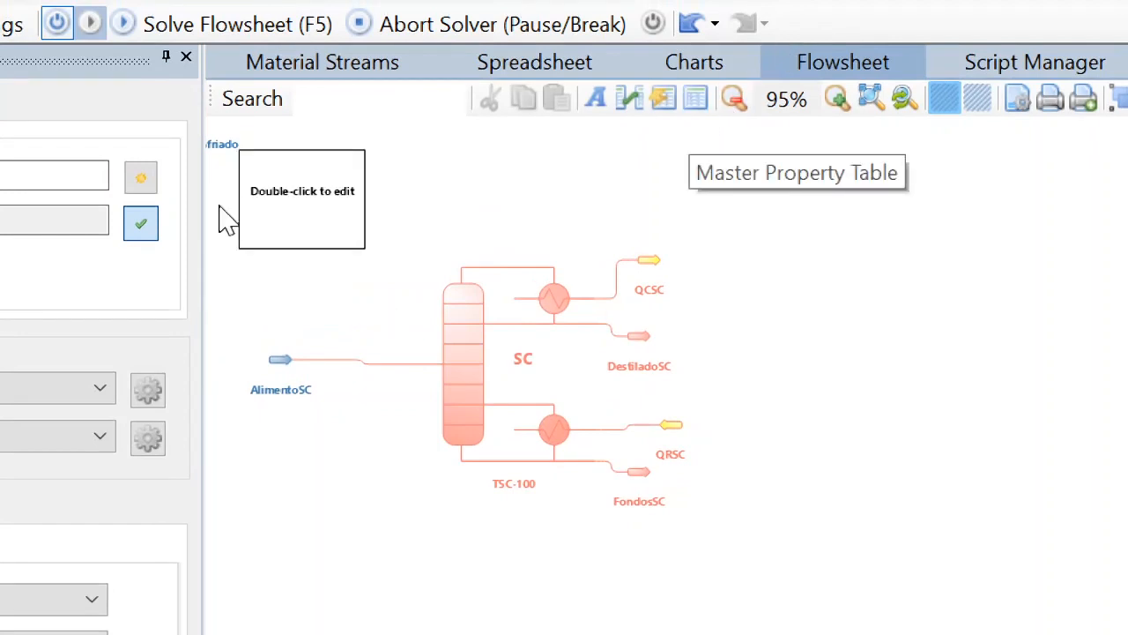
pyautogui.moveTo(324, 201); pyautogui.dragTo(957, 355)
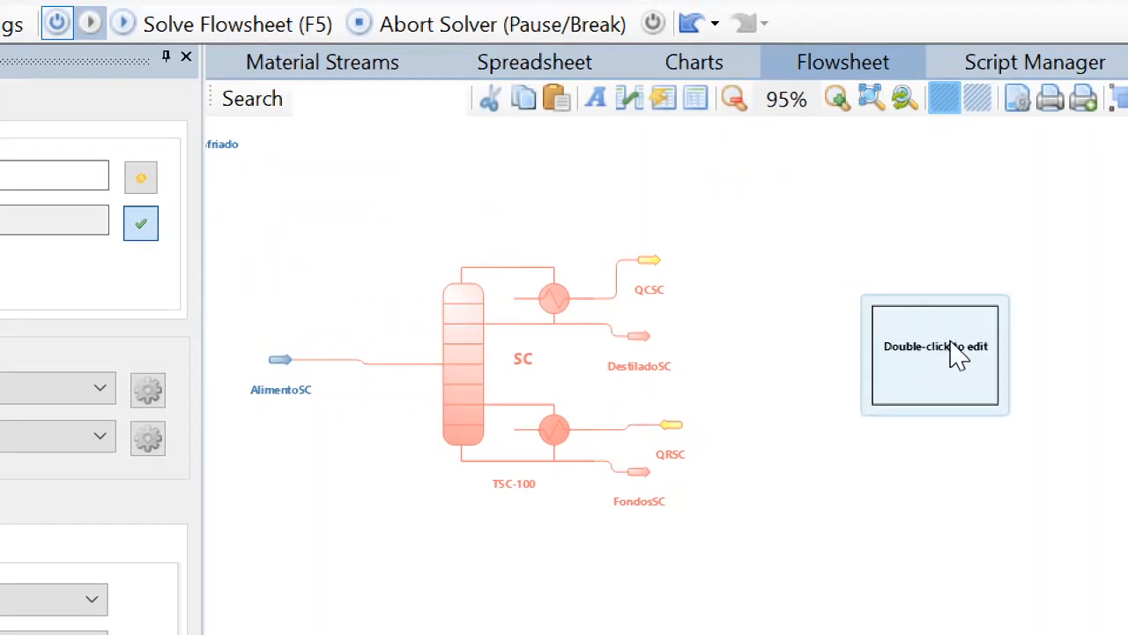
# - Configure the master property table with FondosSC, DestiladoSC and AlimentoSC, displaying temperature, pressure, molar flow and the mixture molar fractions of benzene and toluene
pyautogui.doubleClick(957, 355)
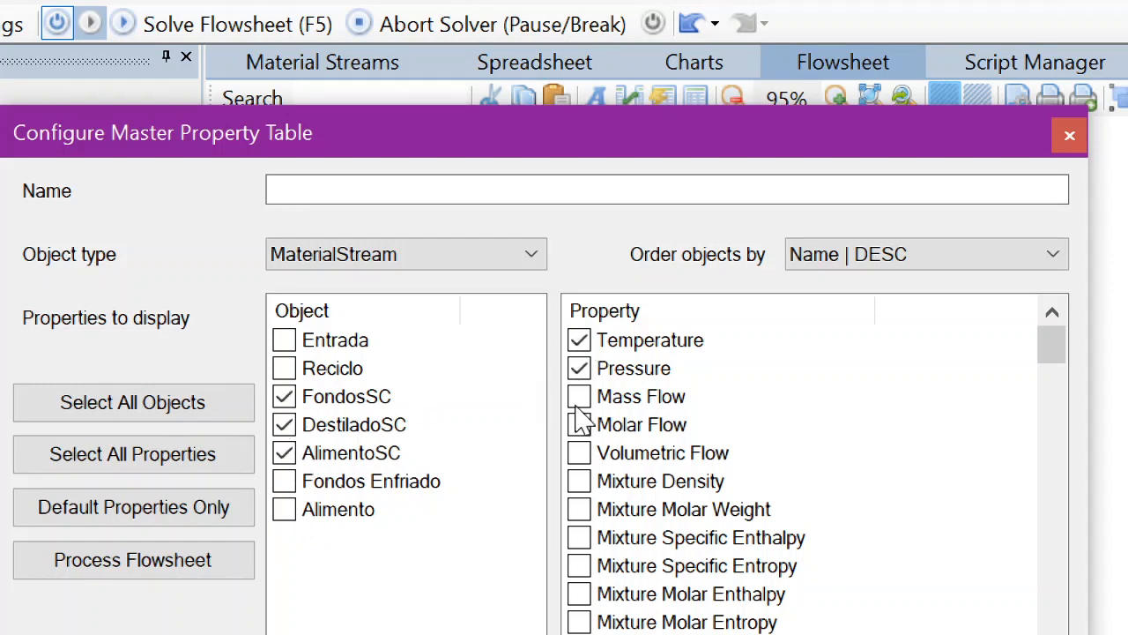
pyautogui.moveTo(876, 311); pyautogui.dragTo(946, 311)
pyautogui.moveTo(1050, 347); pyautogui.dragTo(1037, 571)
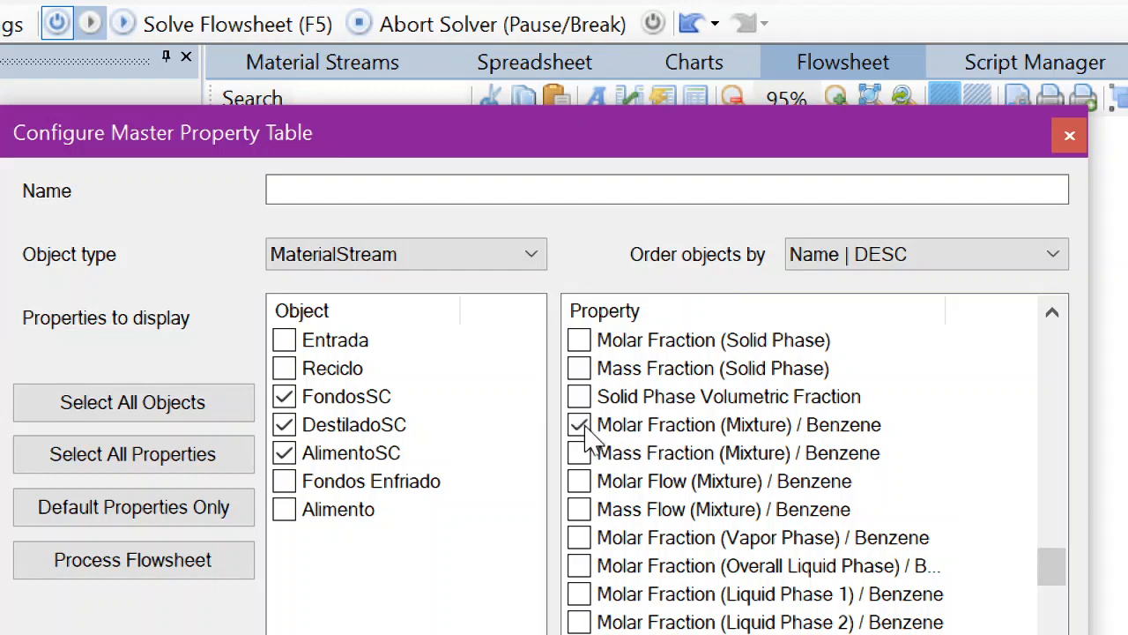
pyautogui.moveTo(1058, 555); pyautogui.dragTo(995, 591)
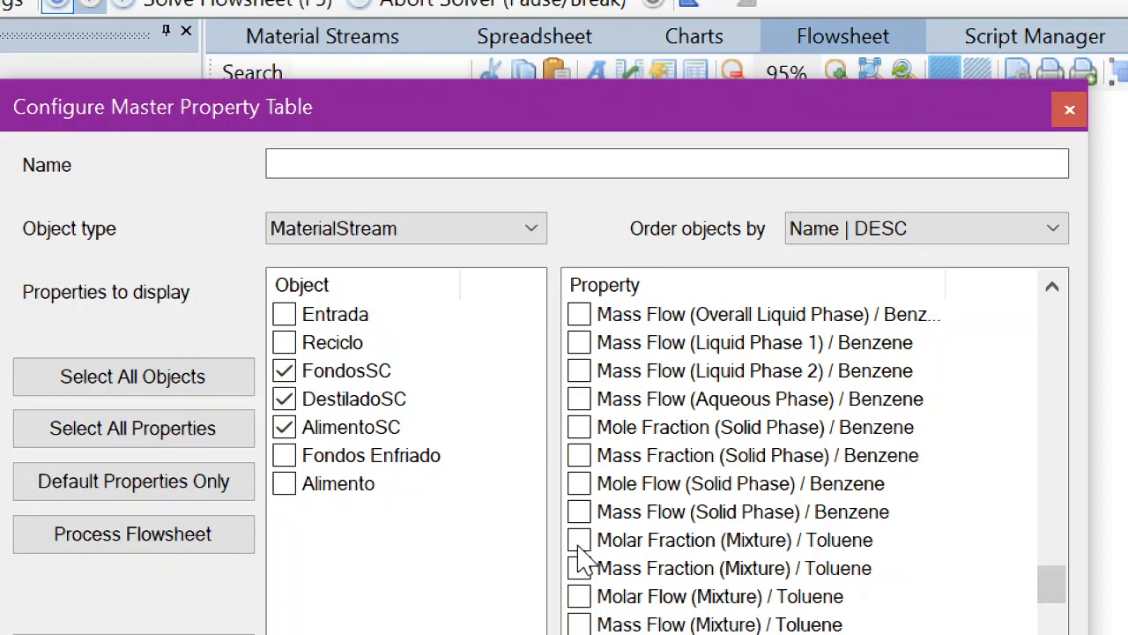
pyautogui.click(1070, 110)
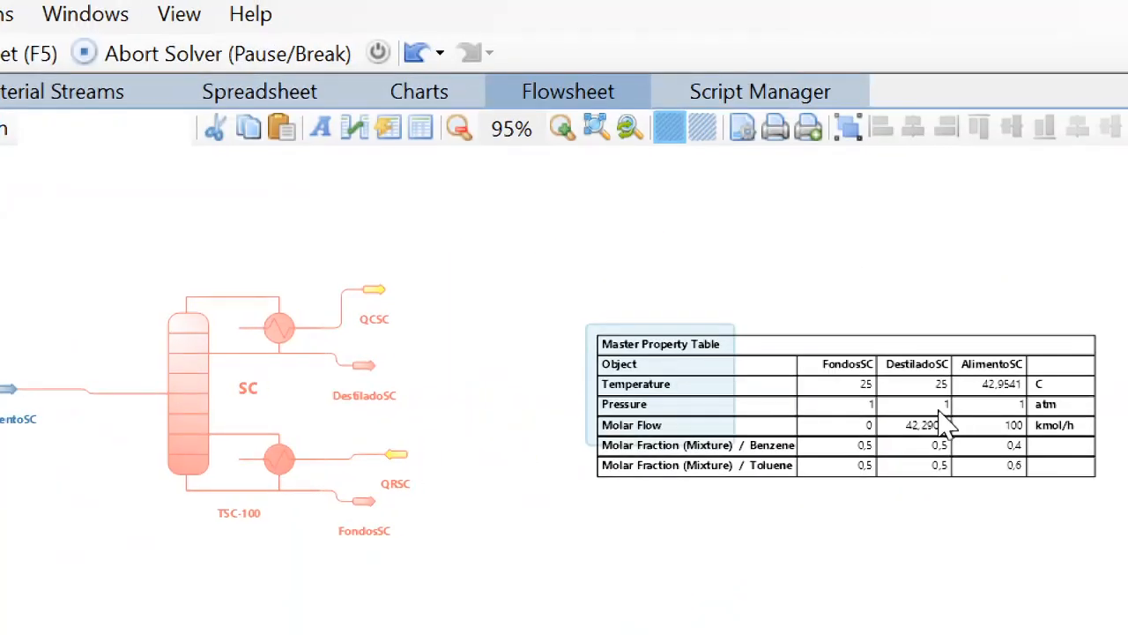
pyautogui.moveTo(970, 413); pyautogui.dragTo(938, 410)
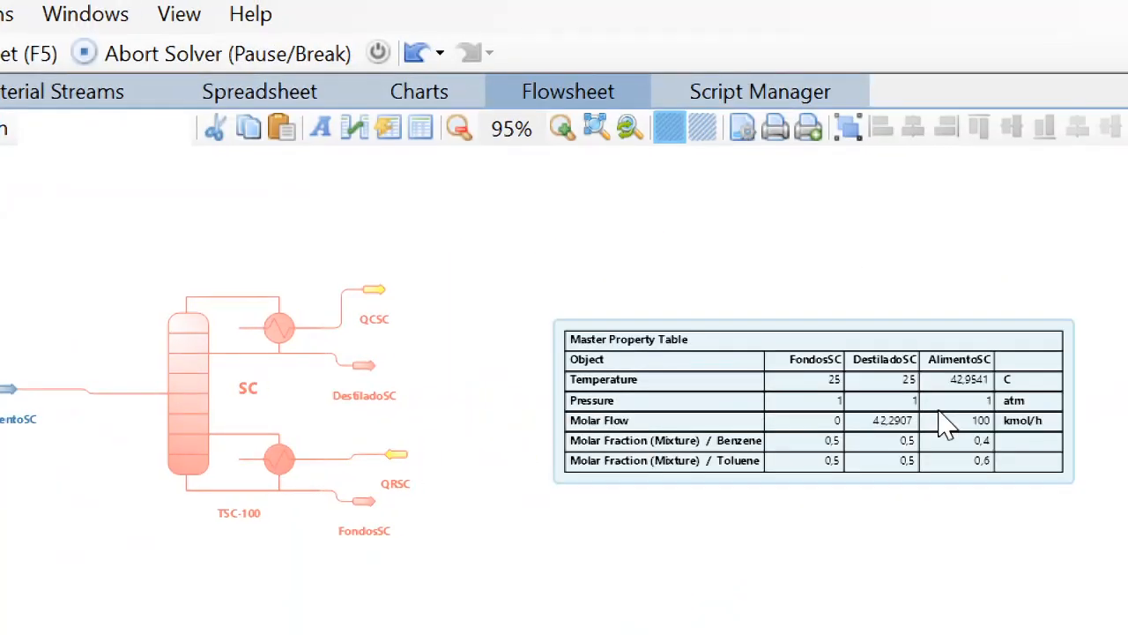
pyautogui.click(836, 529)
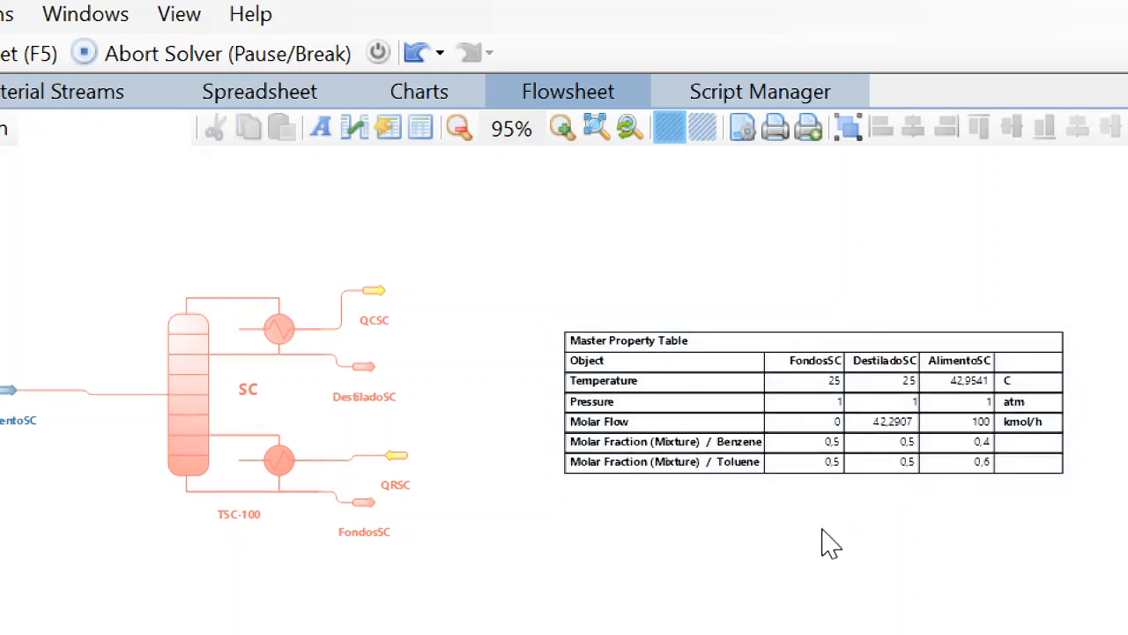
# - Set benzene as the light key compound and toluene as the heavy key compound of column TSC-100
pyautogui.click(189, 419)
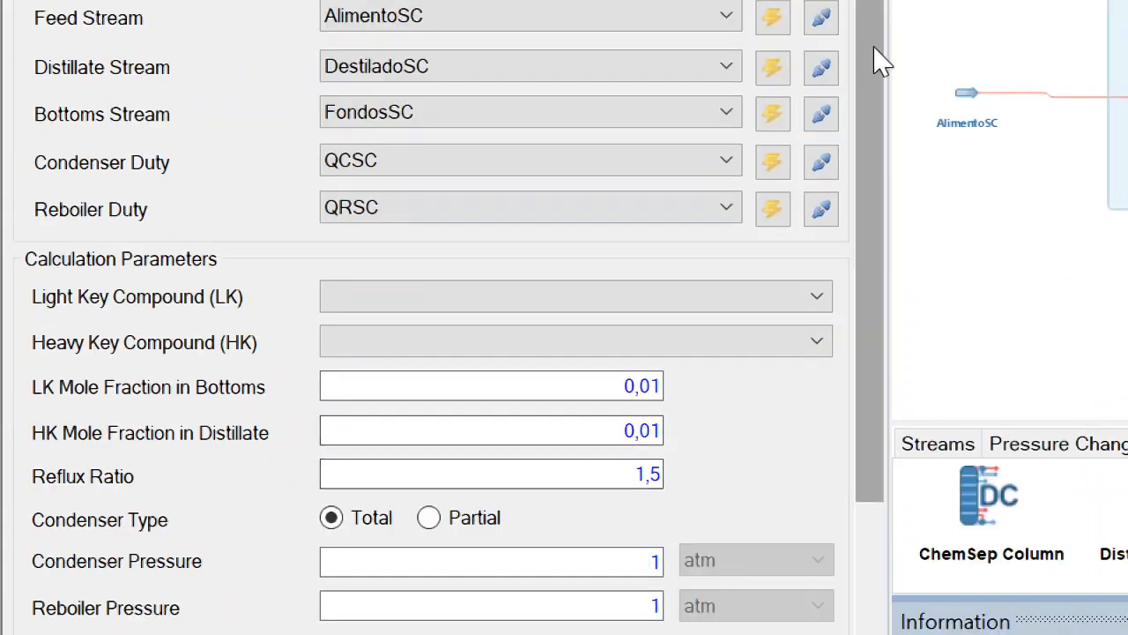
pyautogui.moveTo(879, 221); pyautogui.dragTo(873, 360)
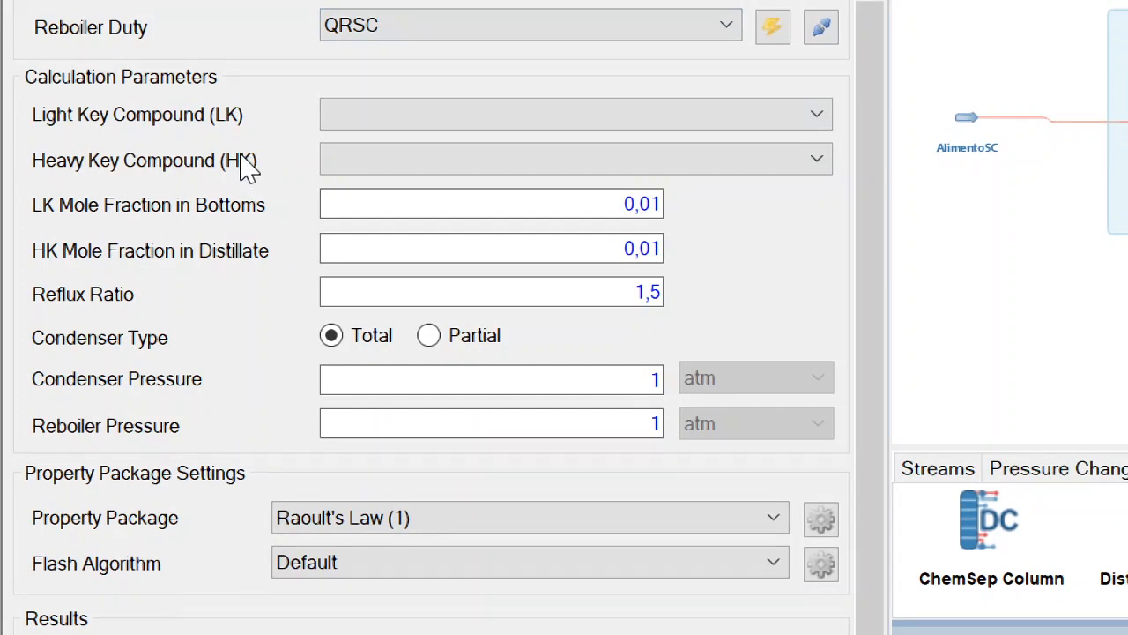
pyautogui.click(393, 117)
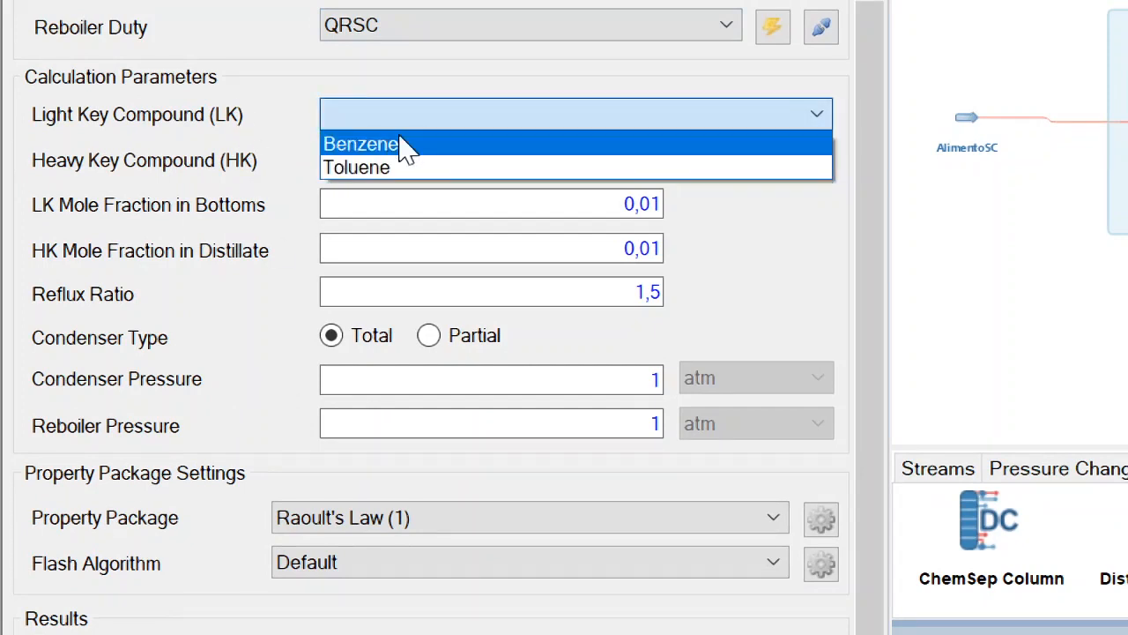
pyautogui.click(401, 146)
pyautogui.click(403, 161)
pyautogui.click(385, 210)
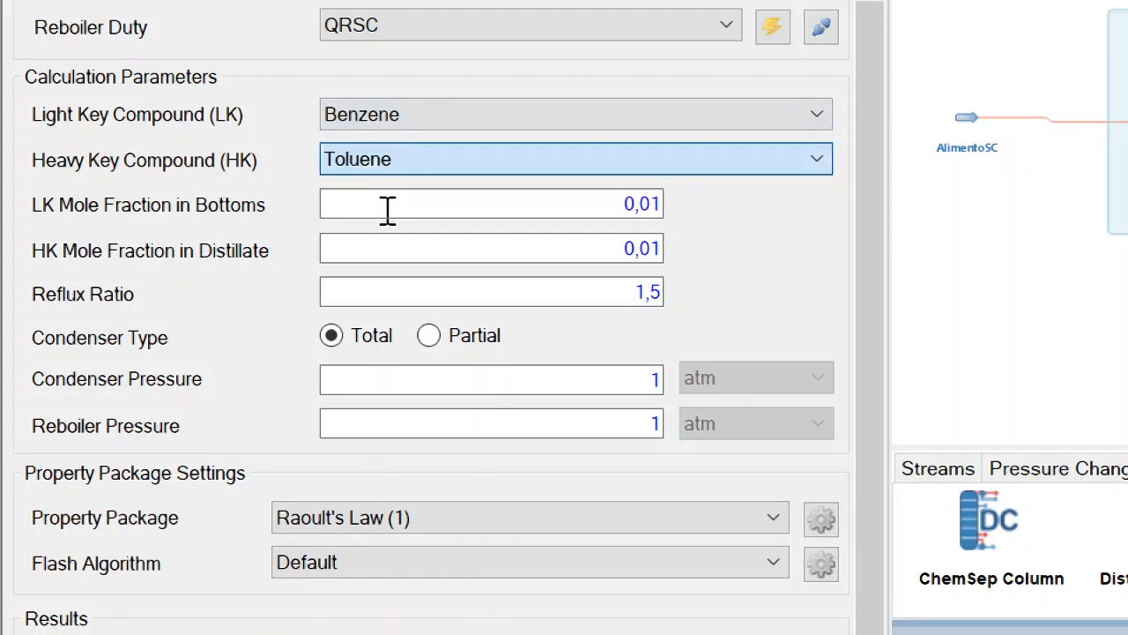
# - Set both the light key mole fraction in the bottoms and the heavy key mole fraction in the distillate to 0,001
pyautogui.click(648, 204)
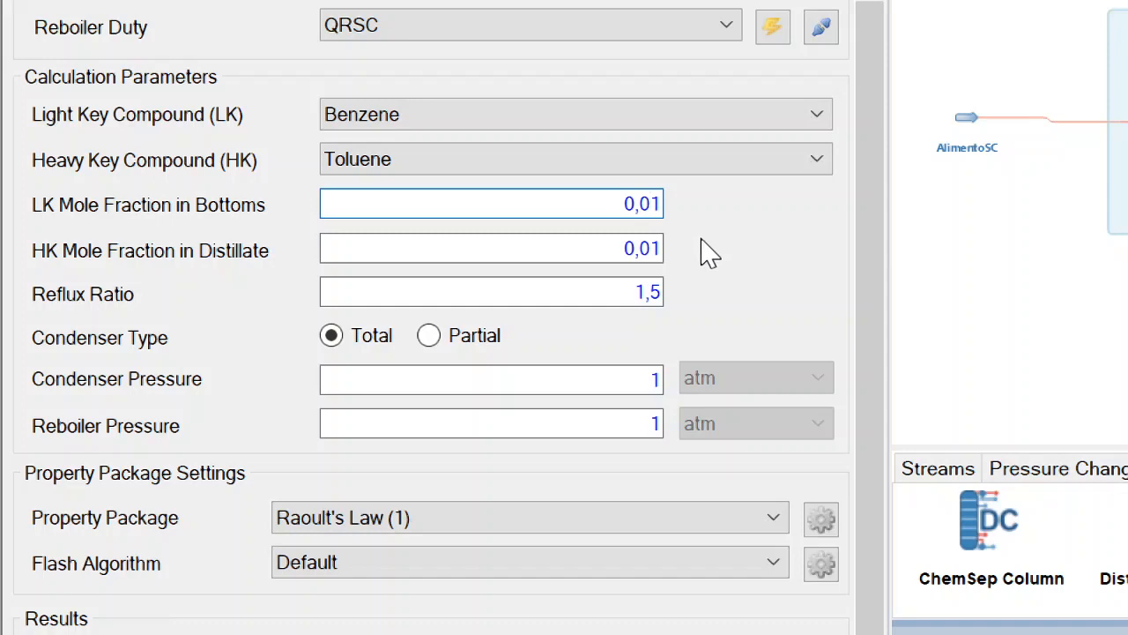
pyautogui.write('0')
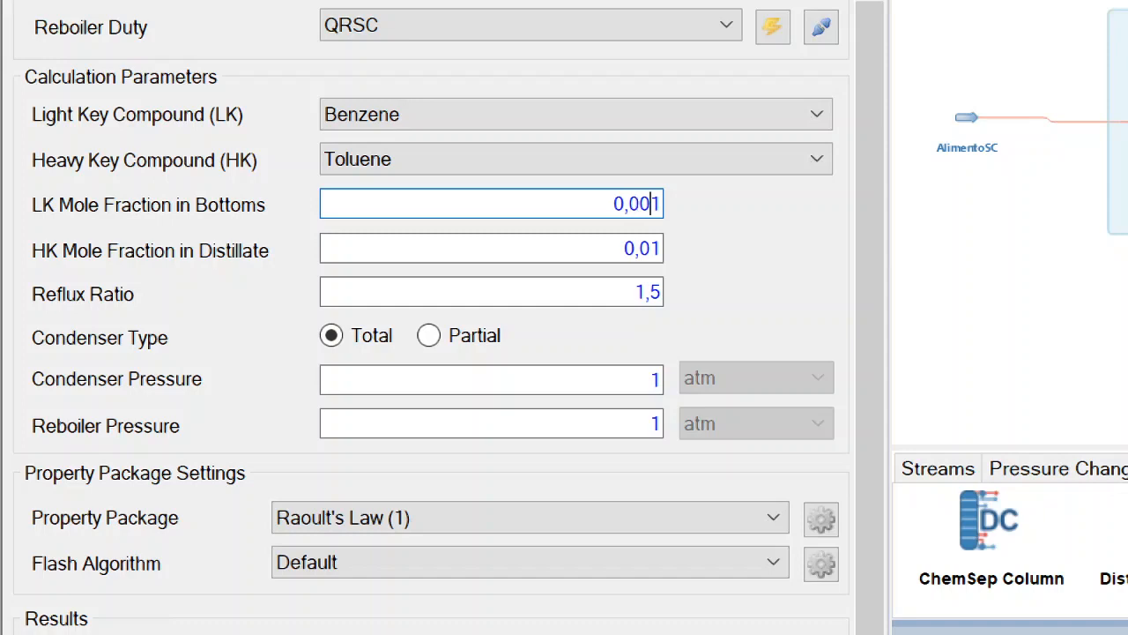
pyautogui.click(661, 205)
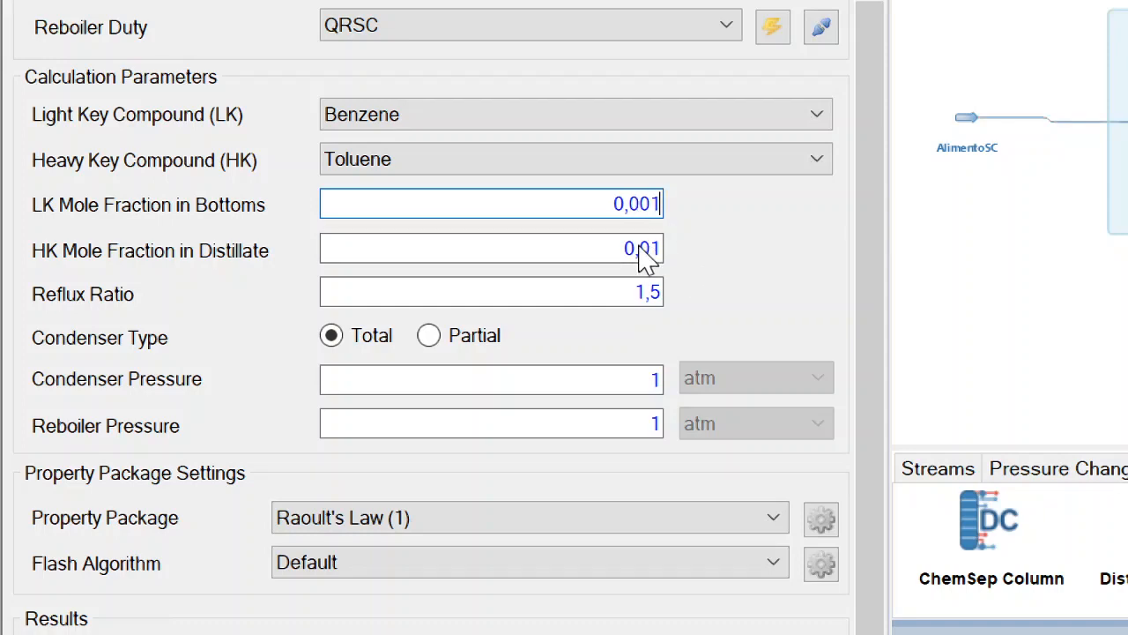
pyautogui.click(652, 248)
pyautogui.write('0')
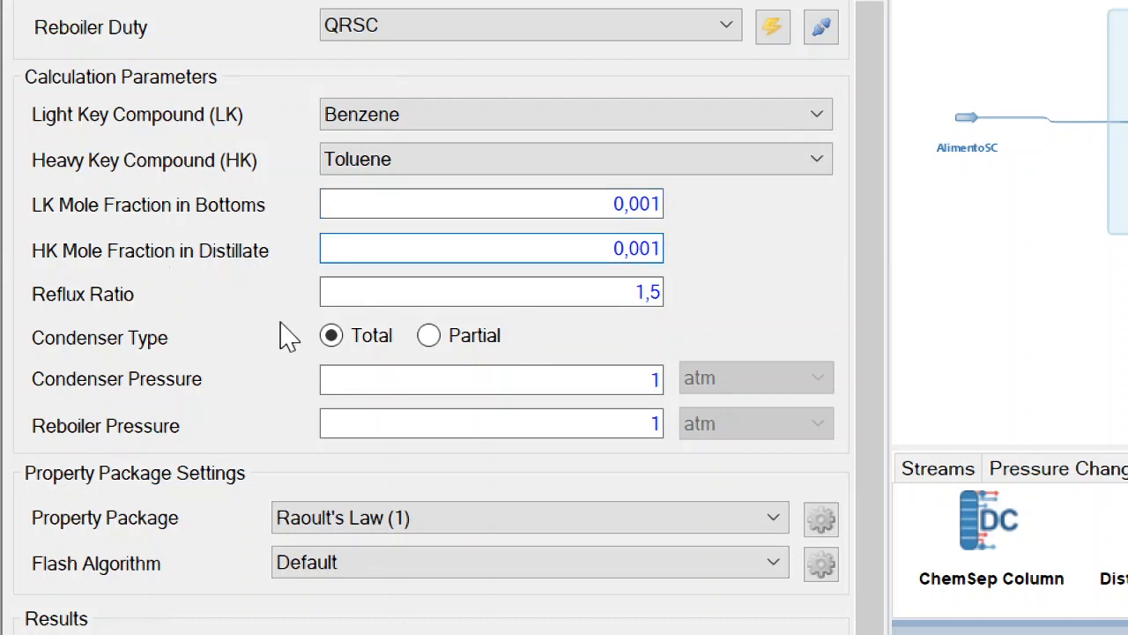
# - Set the reboiler pressure of column TSC-100 to 1,1 atm
pyautogui.click(649, 383)
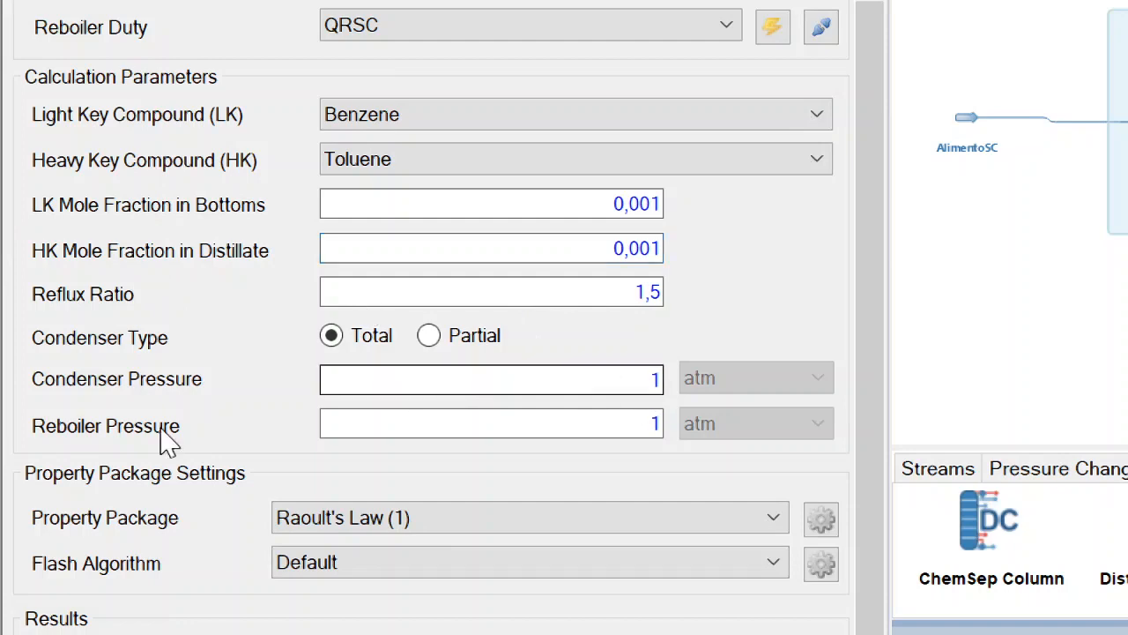
pyautogui.click(652, 425)
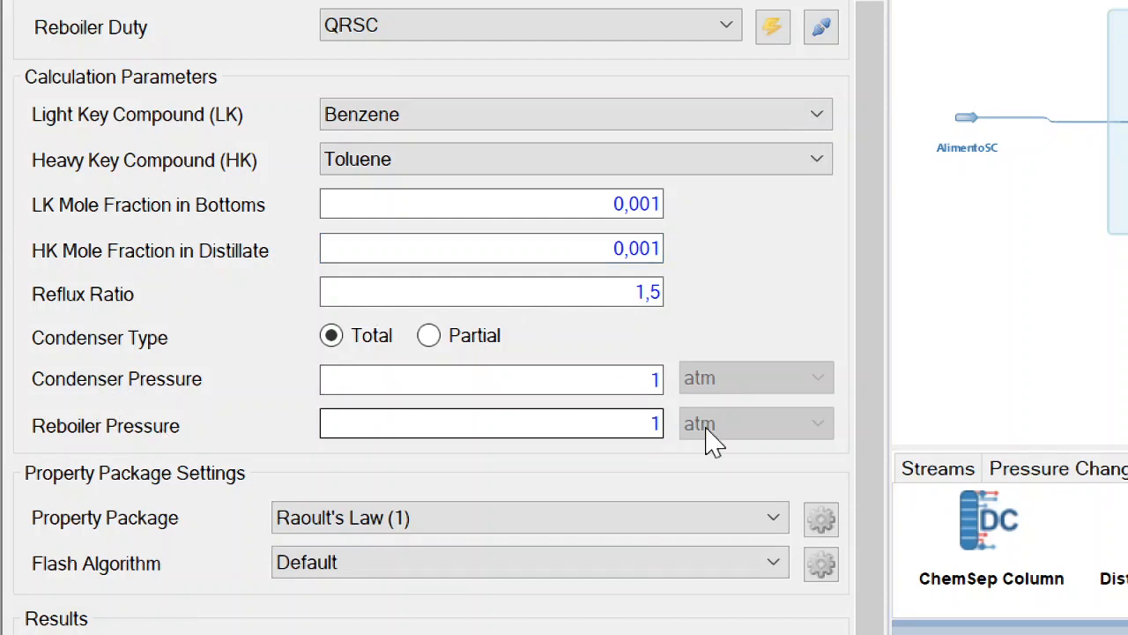
pyautogui.doubleClick(656, 427)
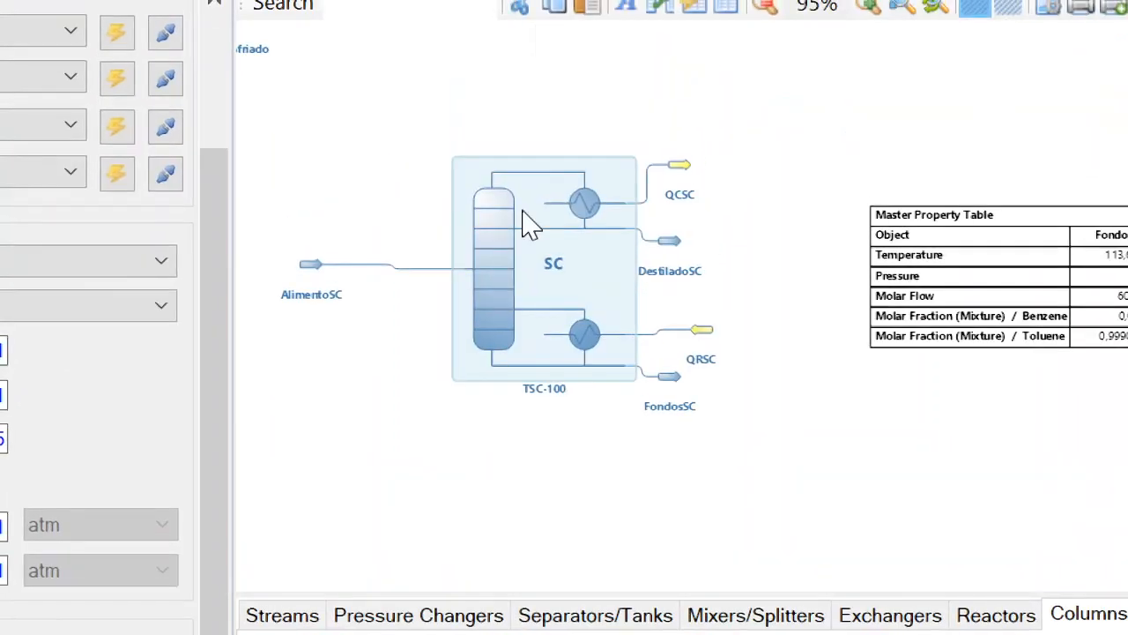
# - Order the streams in the master property table by Name | ASC
pyautogui.moveTo(547, 236)
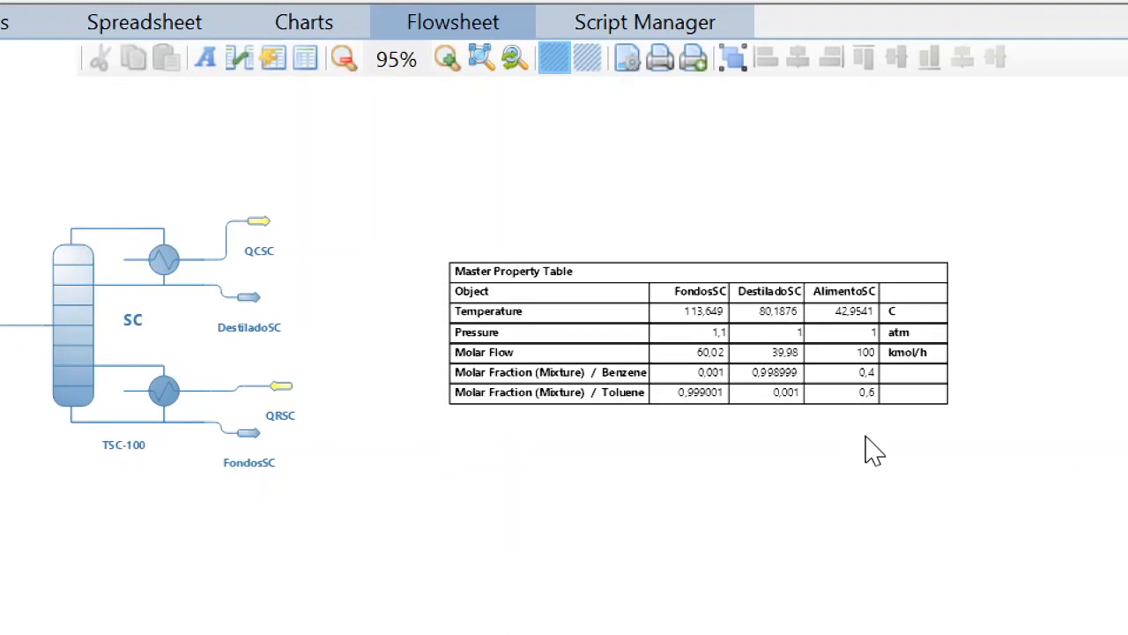
pyautogui.click(860, 406)
pyautogui.scroll(3, 771, 499)
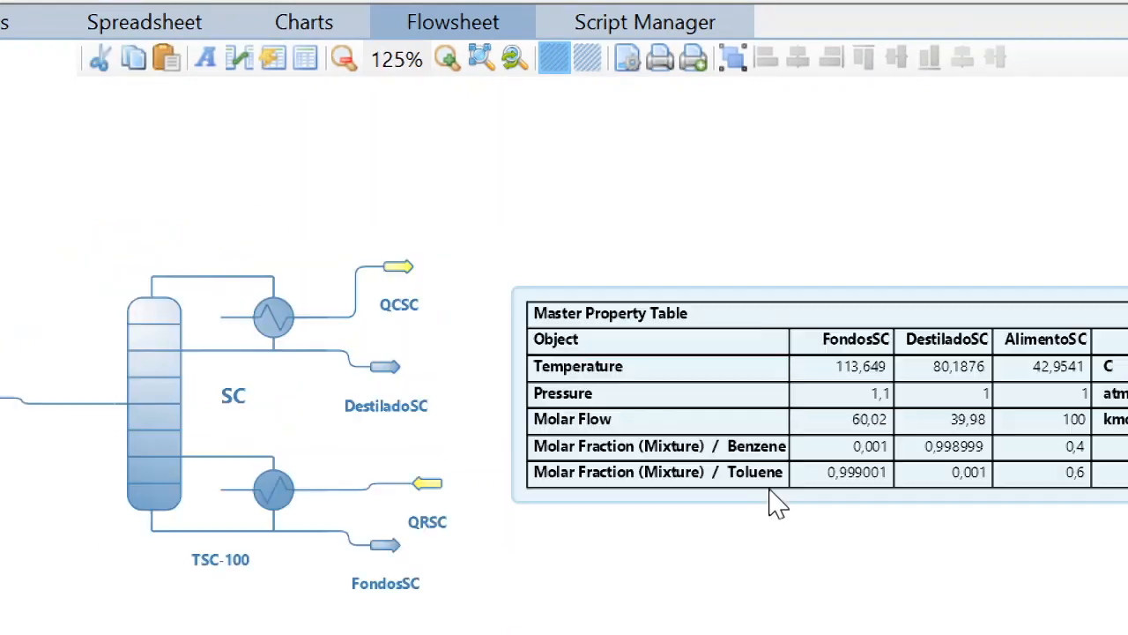
pyautogui.moveTo(760, 546); pyautogui.dragTo(590, 476)
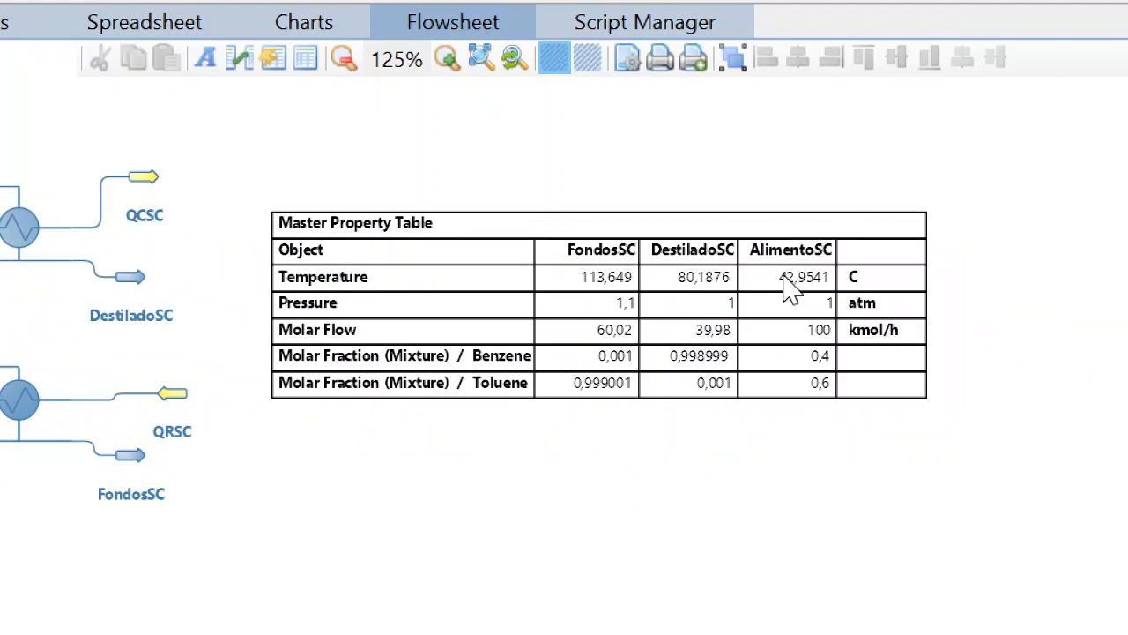
pyautogui.doubleClick(785, 309)
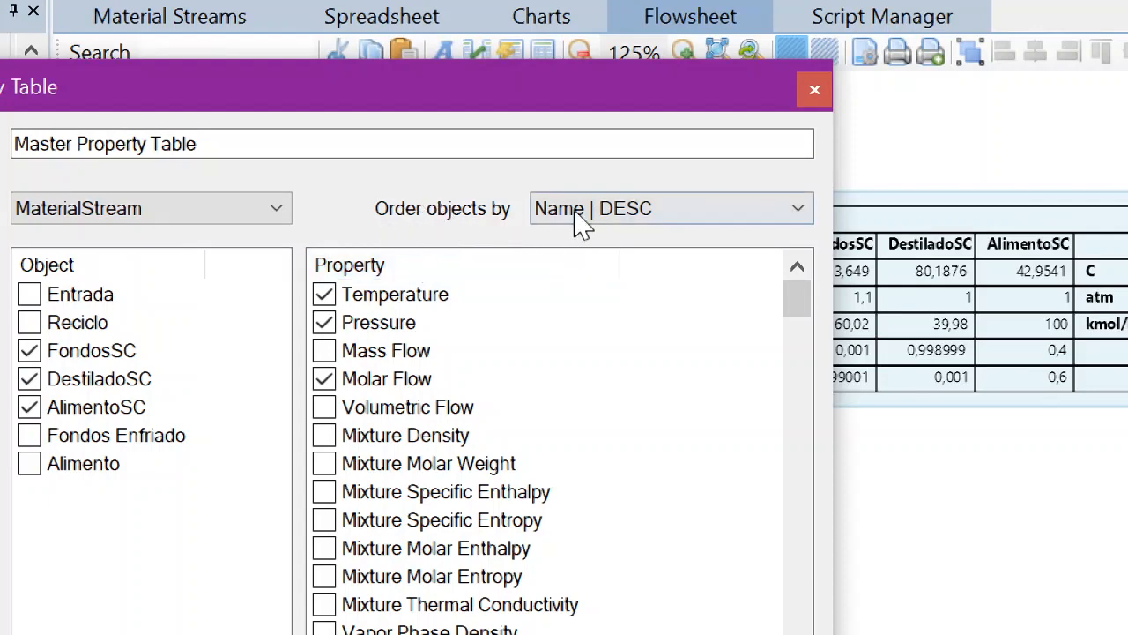
pyautogui.click(726, 208)
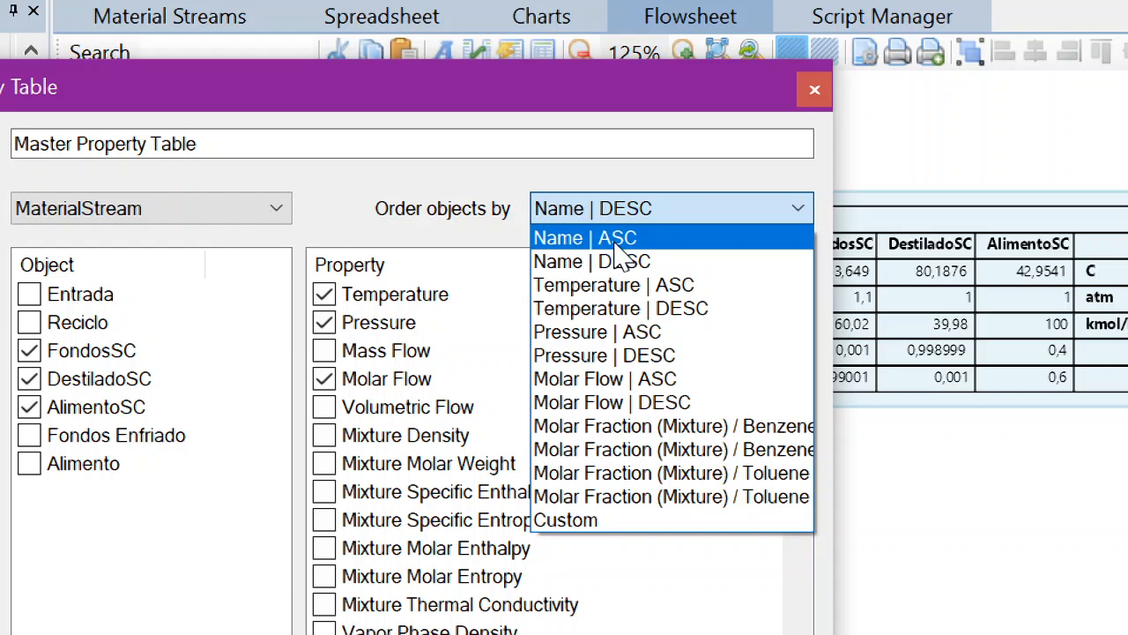
pyautogui.click(617, 247)
pyautogui.click(812, 92)
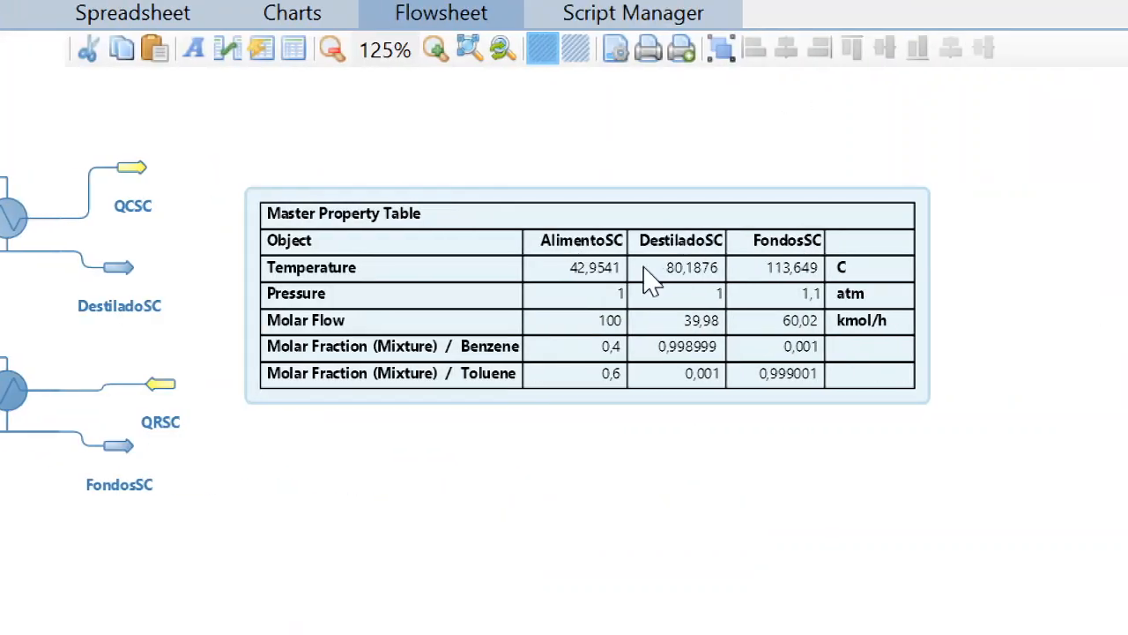
# - Examine the calculated results of column TSC-100, including minimum reflux ratio, number of stages, optimal feed stage and duties
pyautogui.click(639, 434)
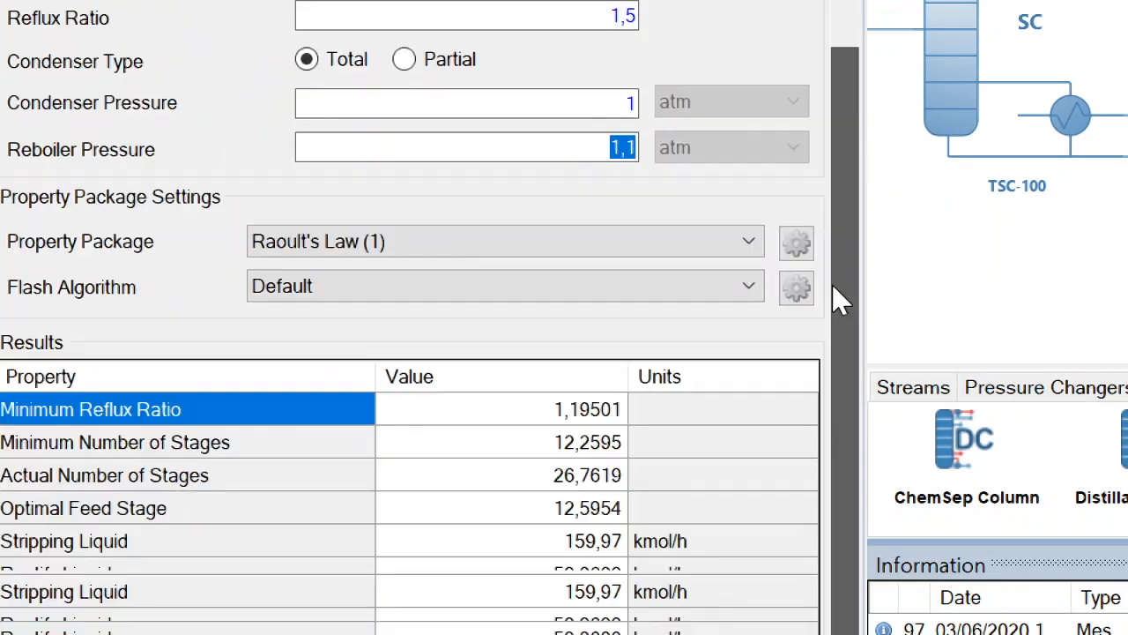
pyautogui.moveTo(833, 287); pyautogui.dragTo(808, 382)
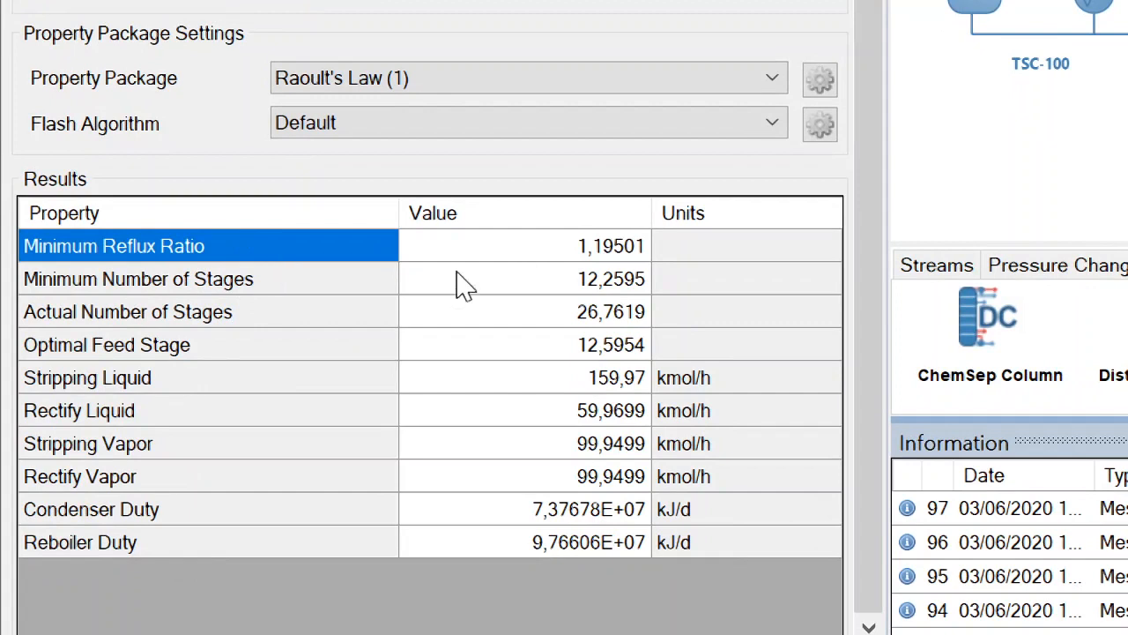
# - Read the minimum and actual number of stages and the optimal feed stage in the results of column TSC-100
pyautogui.click(357, 287)
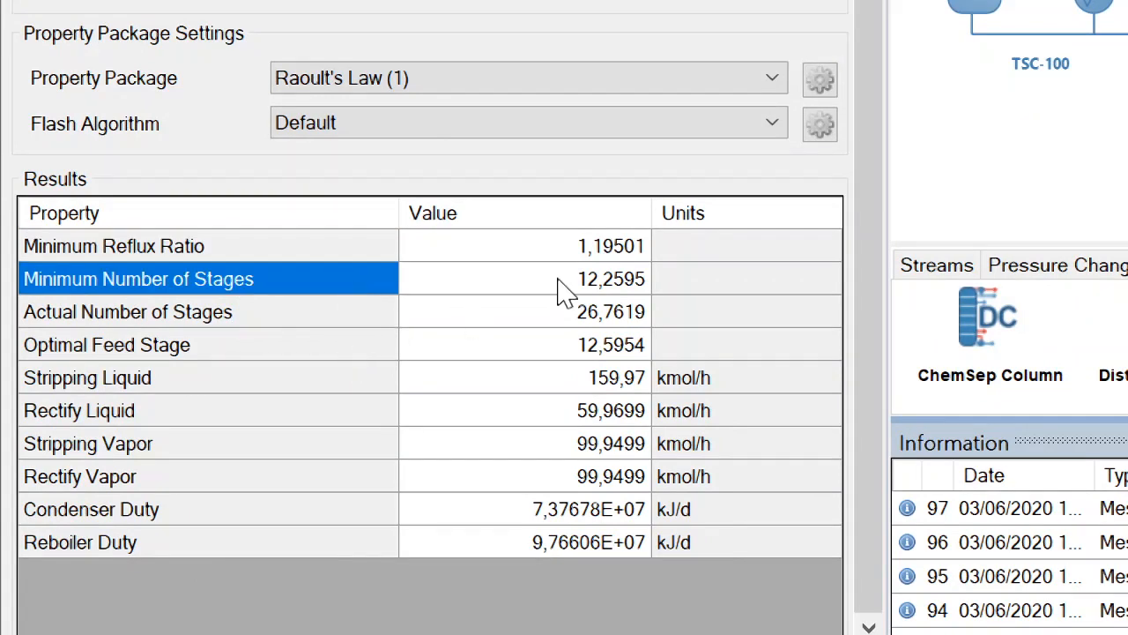
pyautogui.click(347, 316)
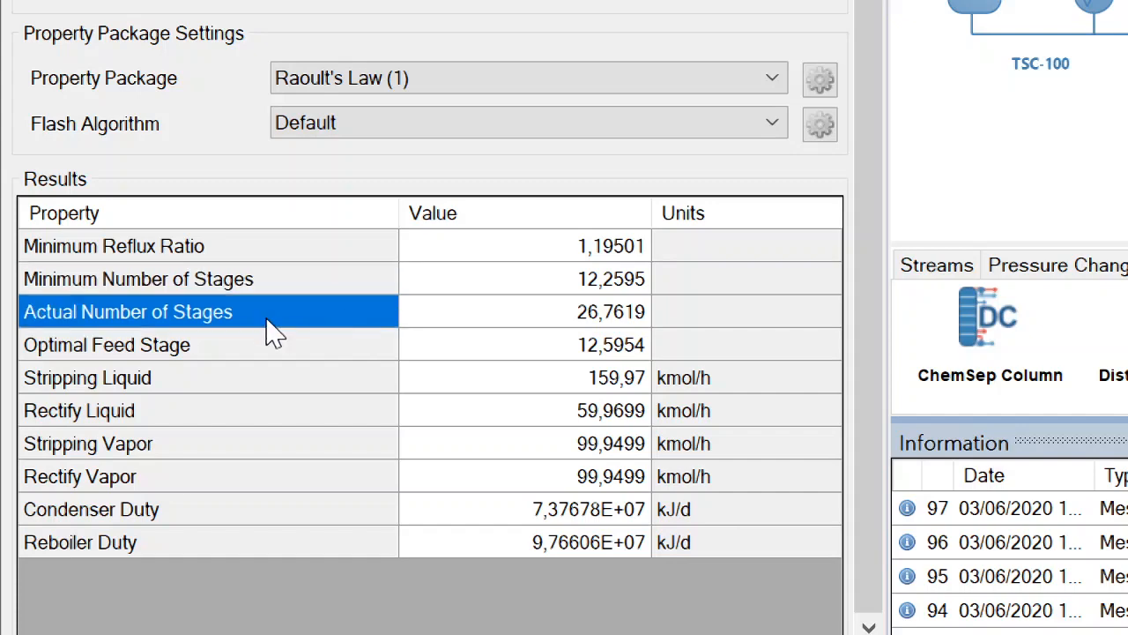
pyautogui.click(509, 317)
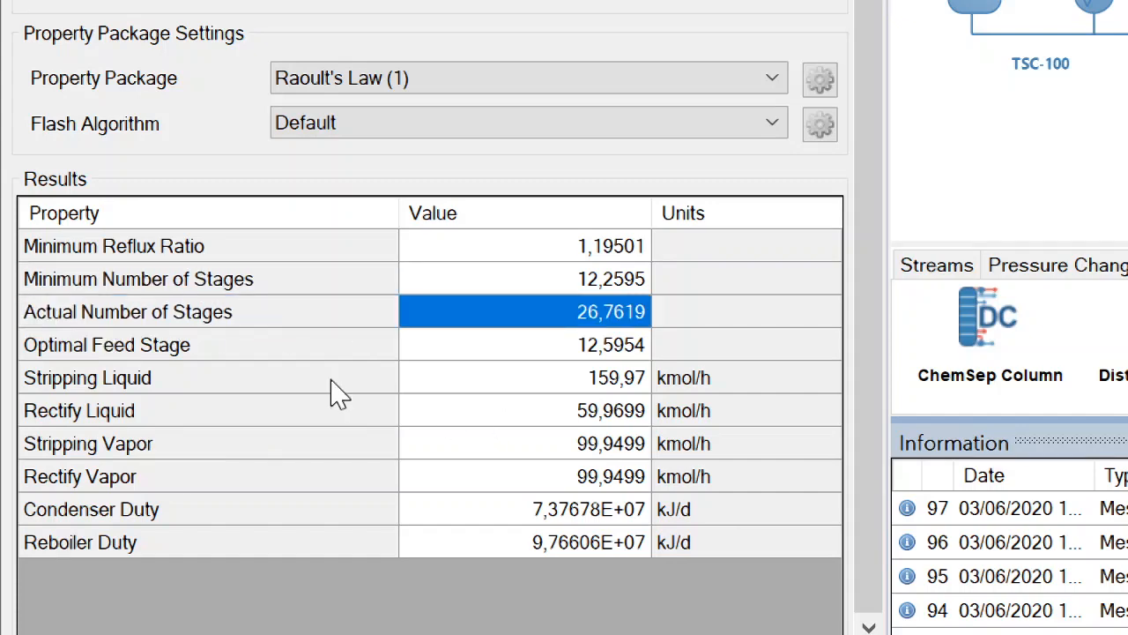
pyautogui.click(291, 344)
pyautogui.click(511, 346)
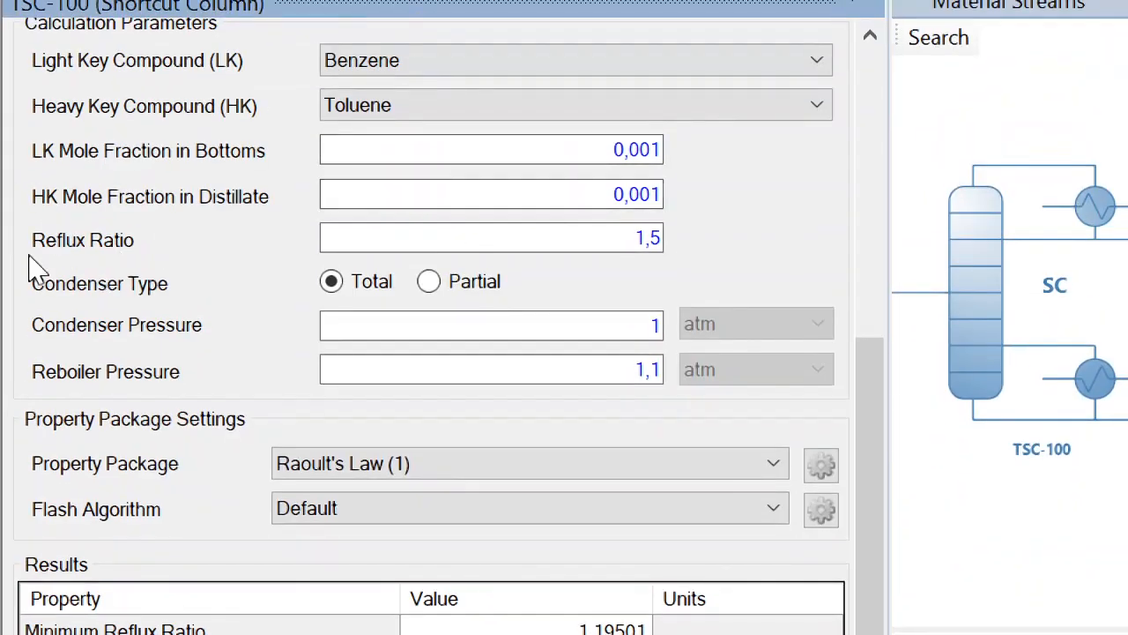
# - Set the reflux ratio of column TSC-100 to 1,75 and recalculate the column
pyautogui.moveTo(629, 236); pyautogui.dragTo(695, 237)
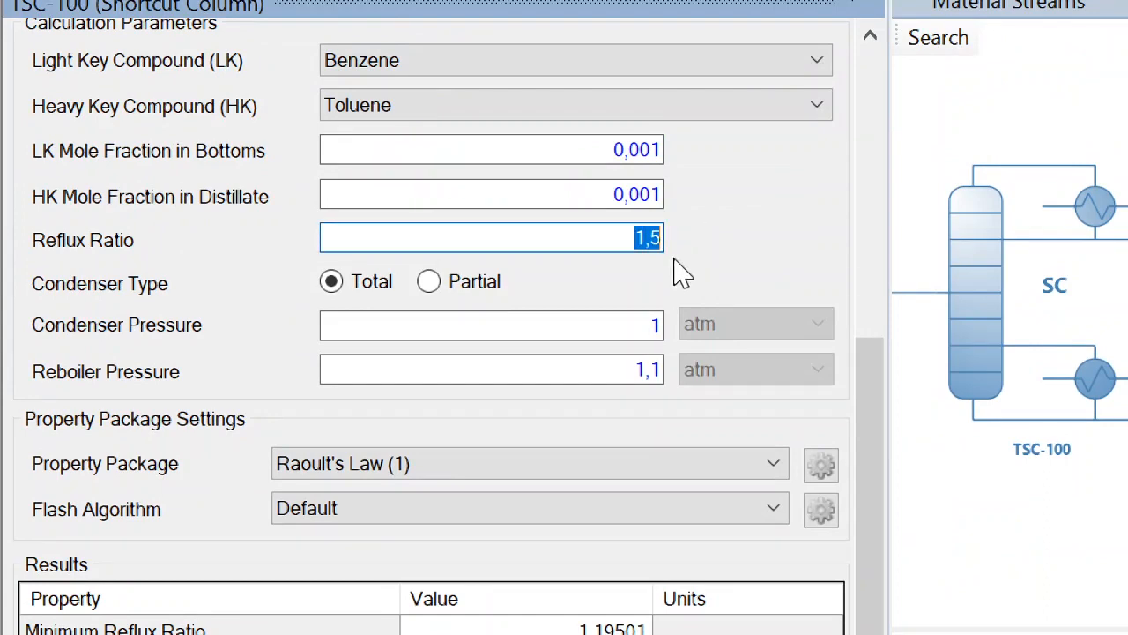
pyautogui.write('1,75')
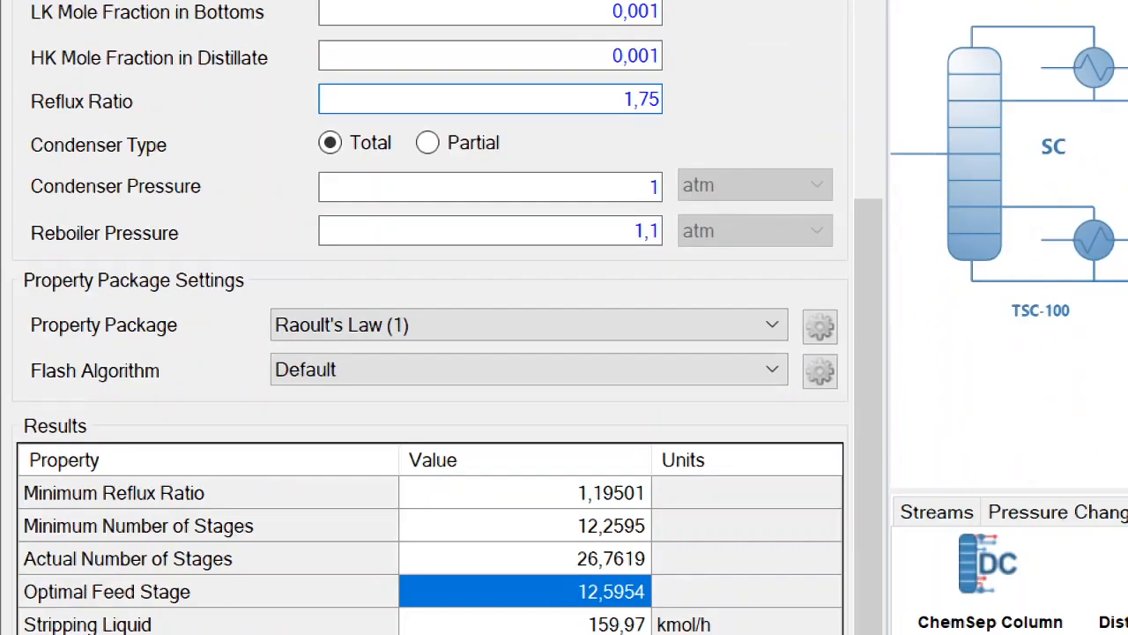
pyautogui.press('Return')
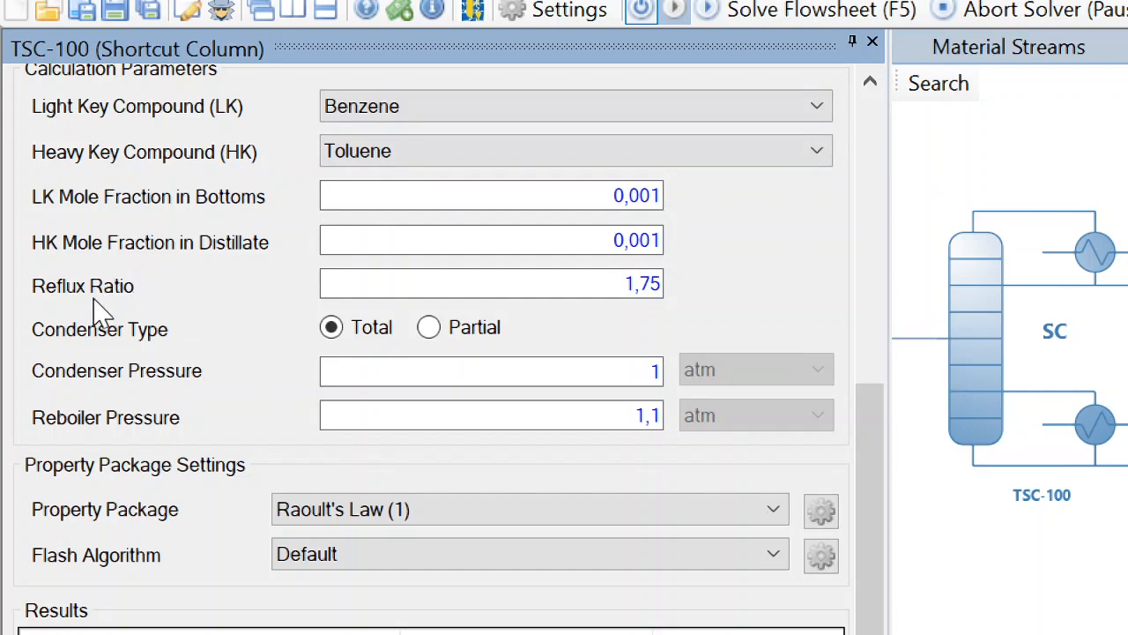
# - Review the recalculated actual number of stages and optimal feed stage of column TSC-100
pyautogui.click(638, 284)
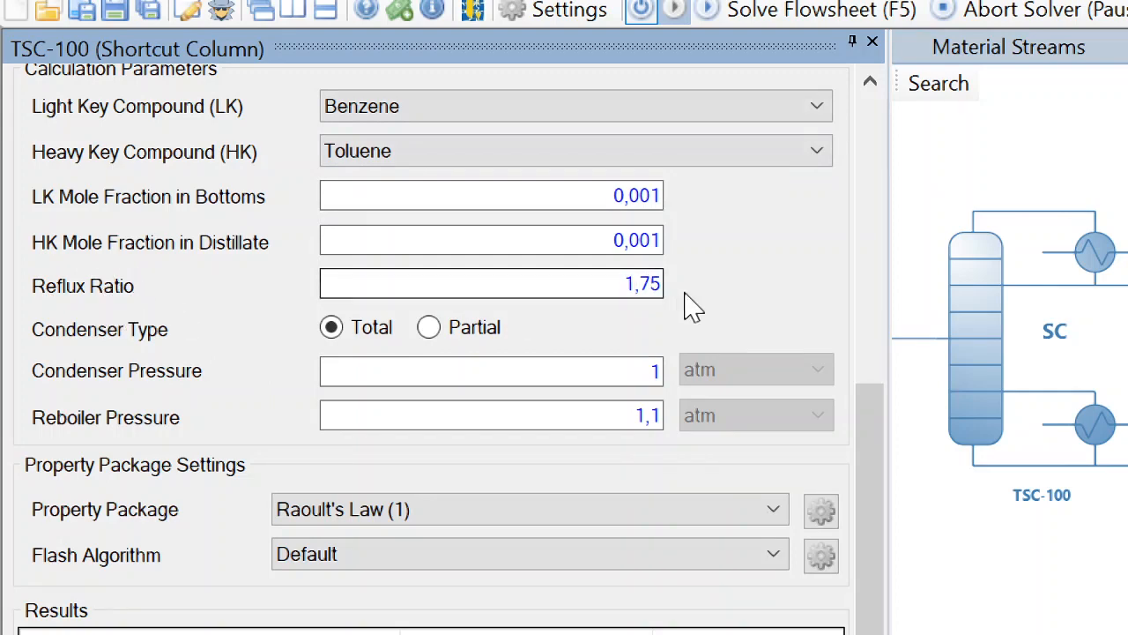
pyautogui.scroll(-5, 415, 529)
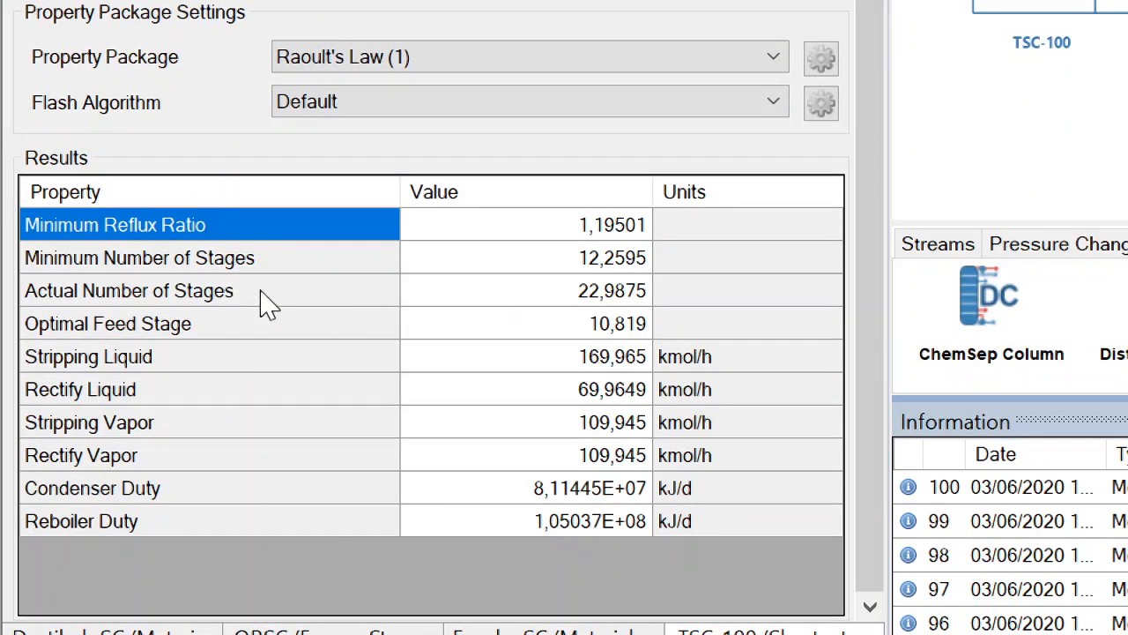
pyautogui.click(510, 294)
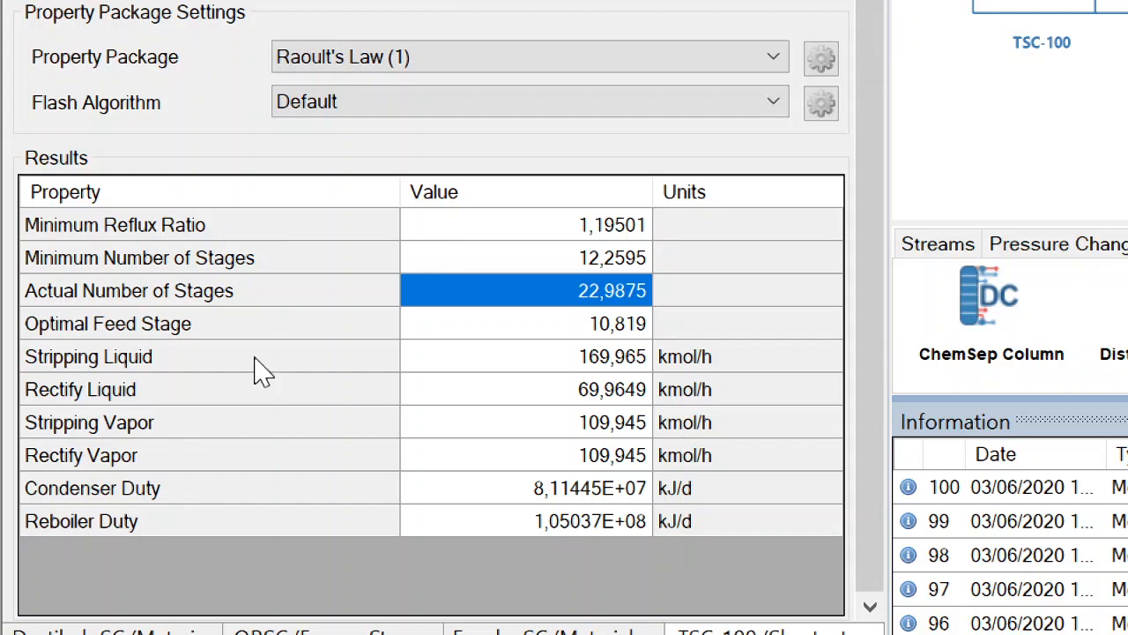
pyautogui.click(239, 323)
pyautogui.click(499, 333)
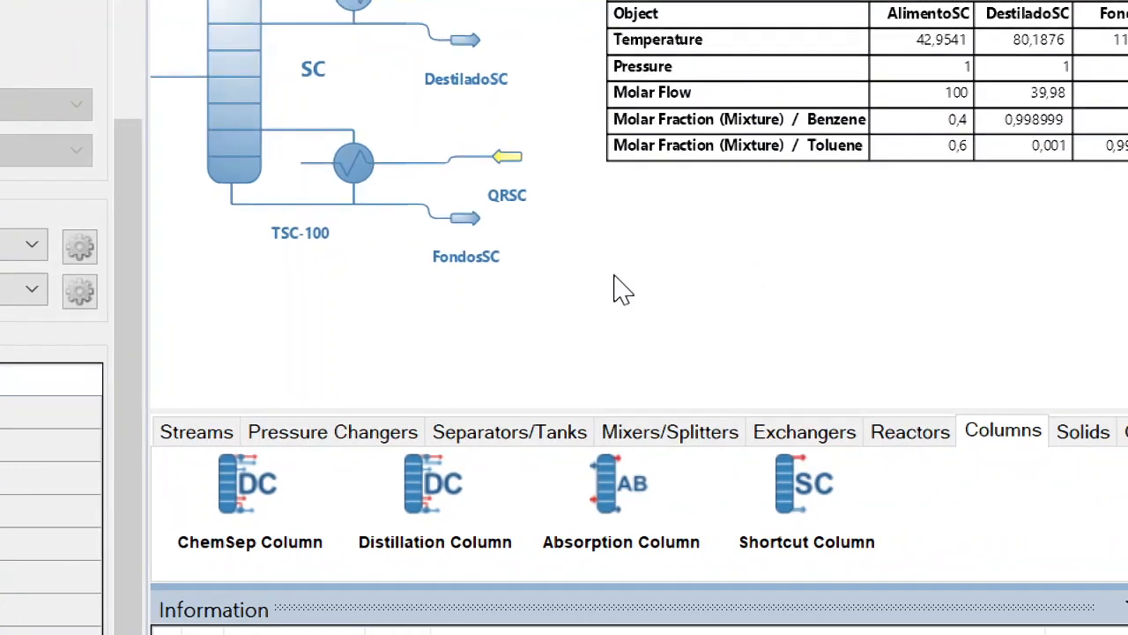
# - Add a rigorous Distillation Column to the flowsheet beside the Alimento stream, above the shortcut column
pyautogui.moveTo(615, 275); pyautogui.dragTo(810, 304)
pyautogui.scroll(-5, 816, 303)
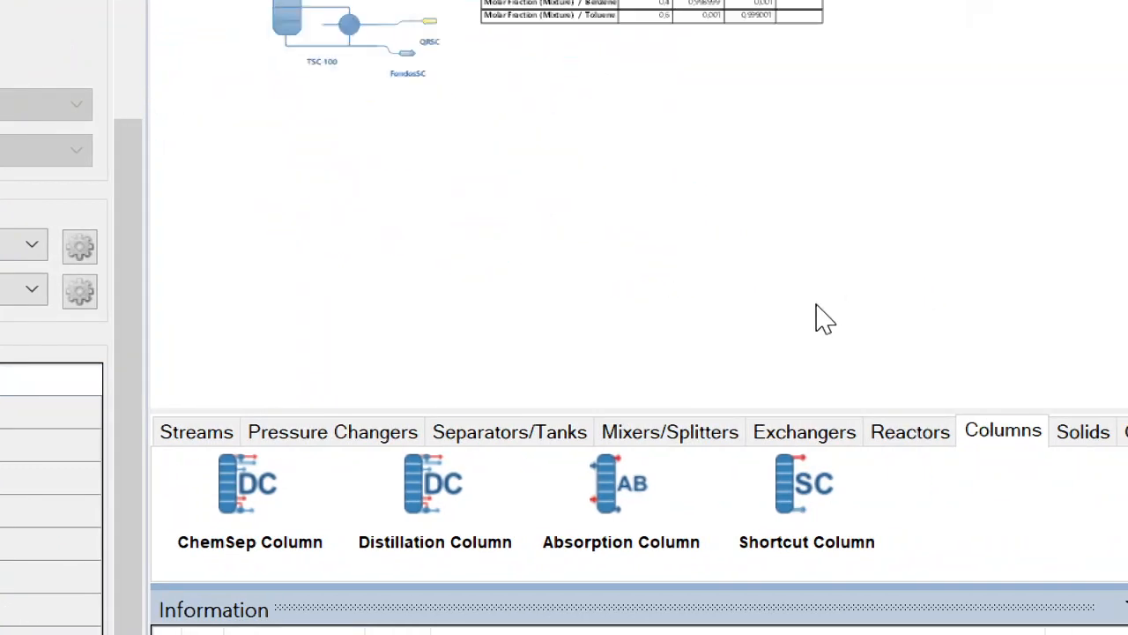
pyautogui.moveTo(449, 46); pyautogui.dragTo(847, 323)
pyautogui.scroll(3, 801, 109)
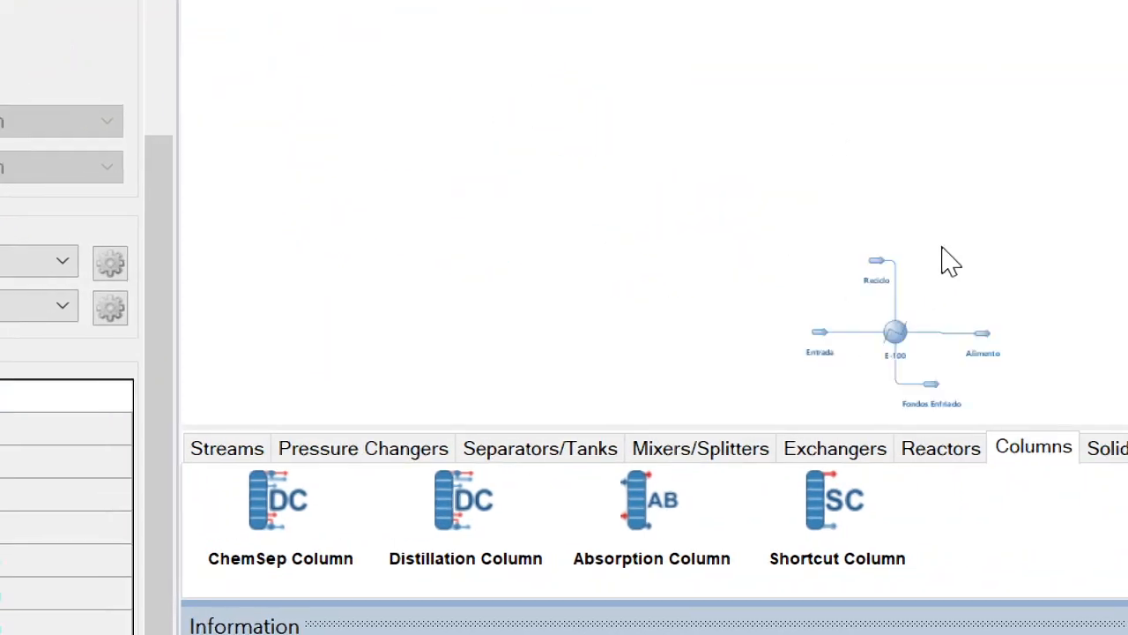
pyautogui.moveTo(914, 232); pyautogui.dragTo(411, 48)
pyautogui.scroll(3, 672, 259)
pyautogui.moveTo(791, 268); pyautogui.dragTo(664, 133)
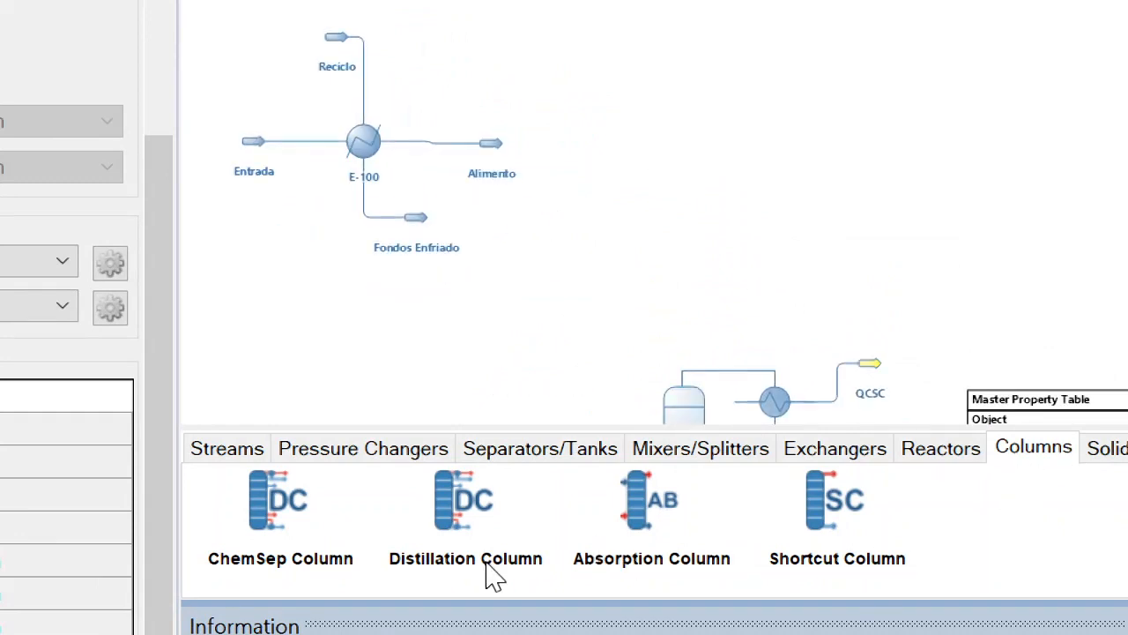
pyautogui.moveTo(453, 524); pyautogui.dragTo(627, 128)
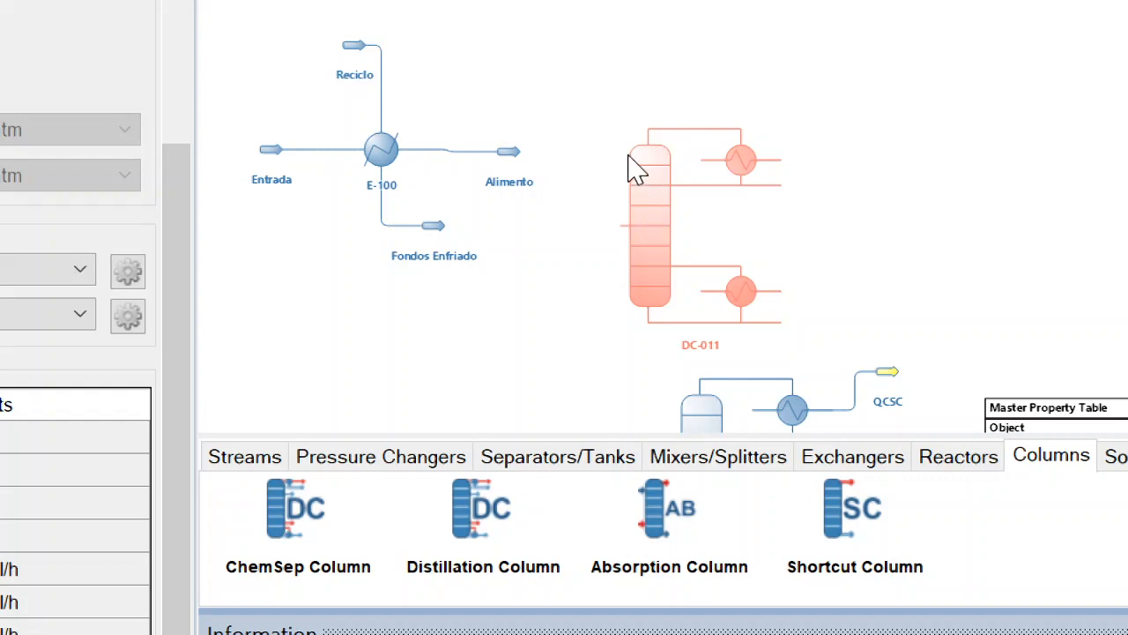
pyautogui.moveTo(636, 237); pyautogui.dragTo(619, 182)
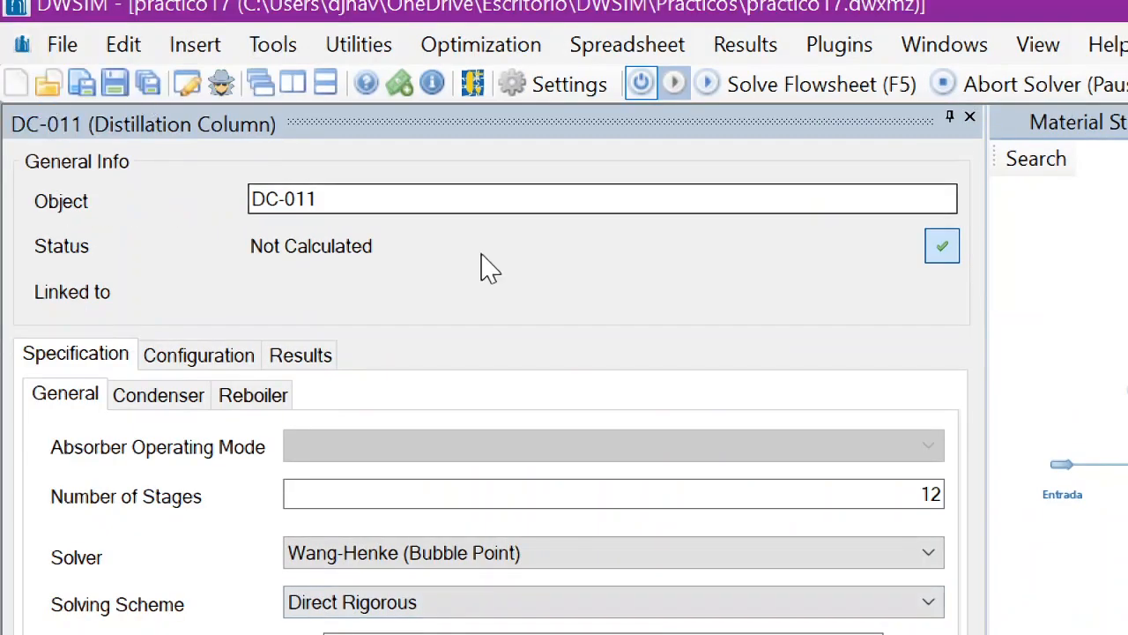
# - Rename the new distillation column as T-100
pyautogui.moveTo(389, 195); pyautogui.dragTo(251, 207)
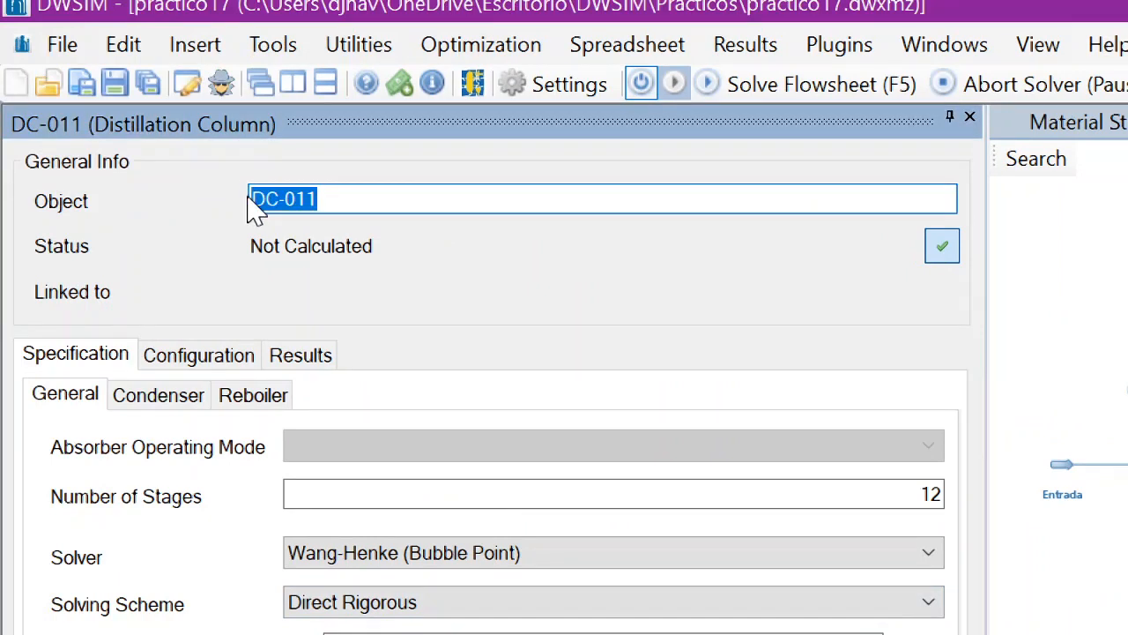
pyautogui.write('T-100')
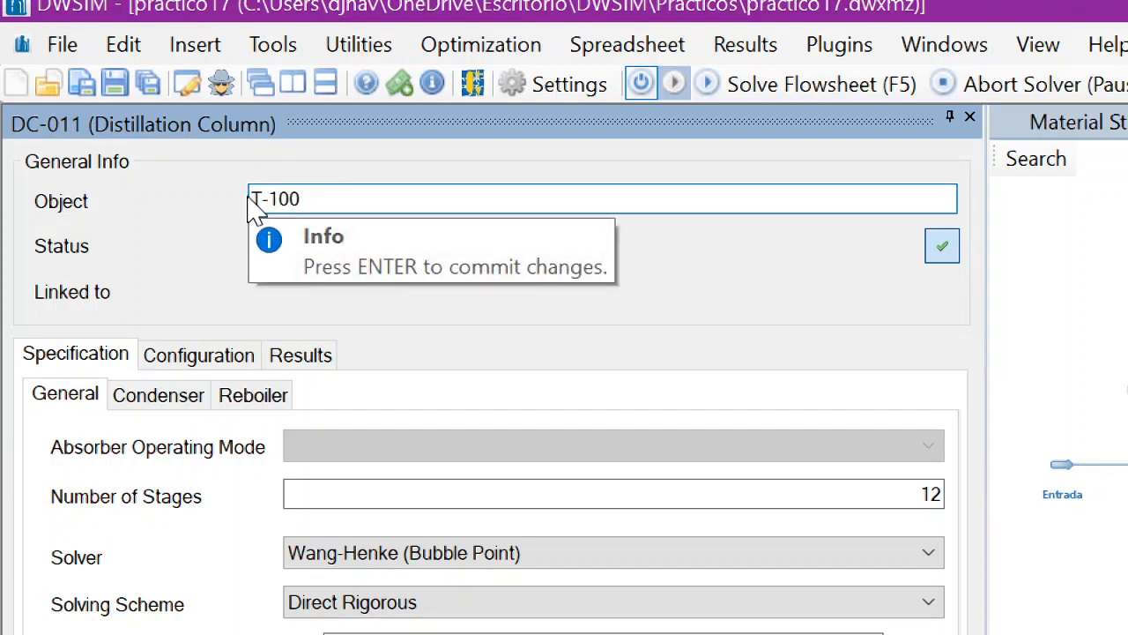
pyautogui.press('Return')
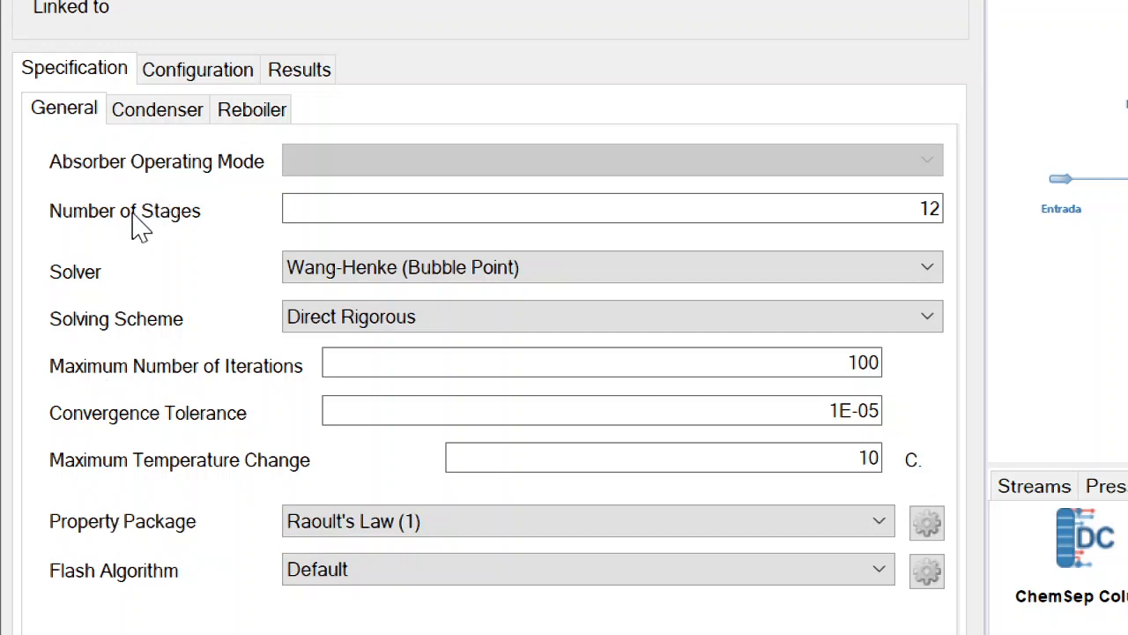
# - Set the number of stages of column T-100 to 24
pyautogui.doubleClick(941, 206)
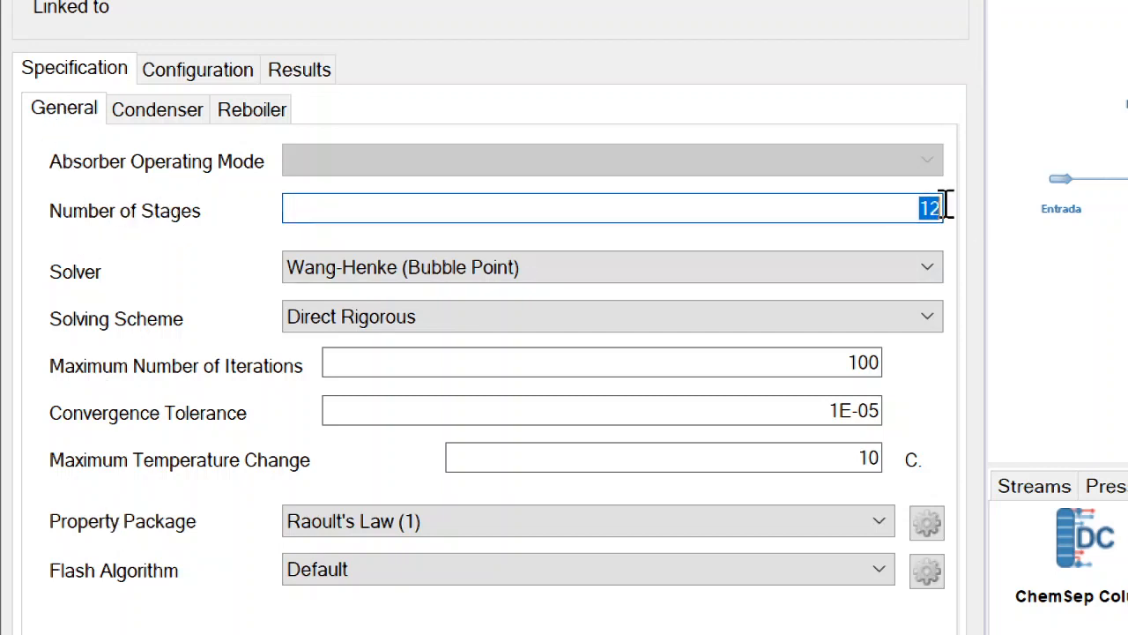
pyautogui.write('2')
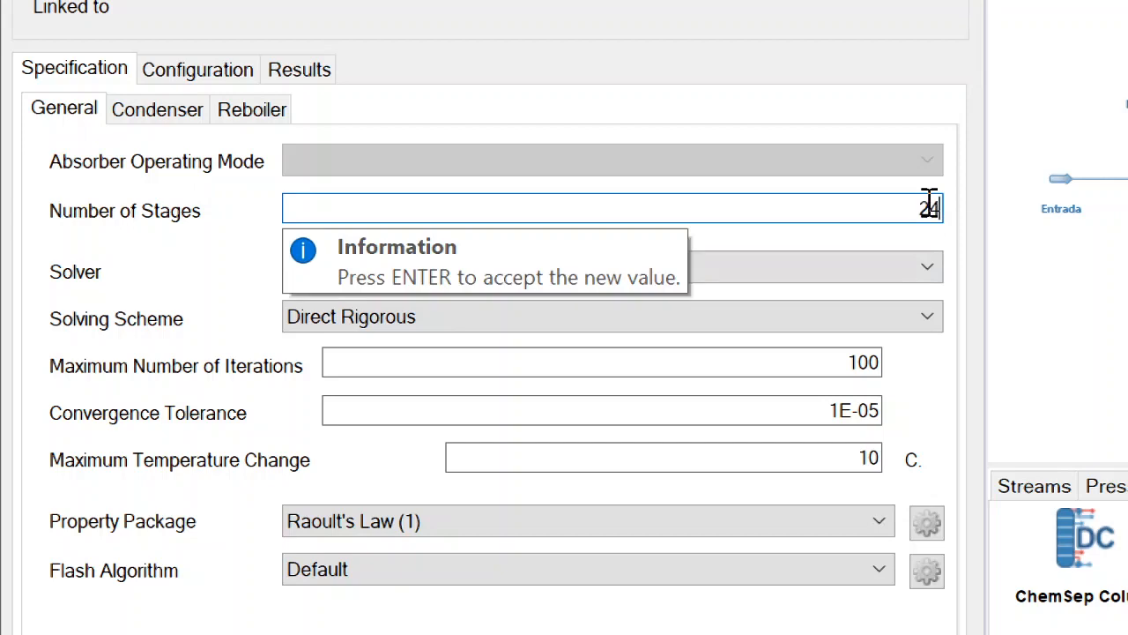
pyautogui.write('4')
pyautogui.press('Return')
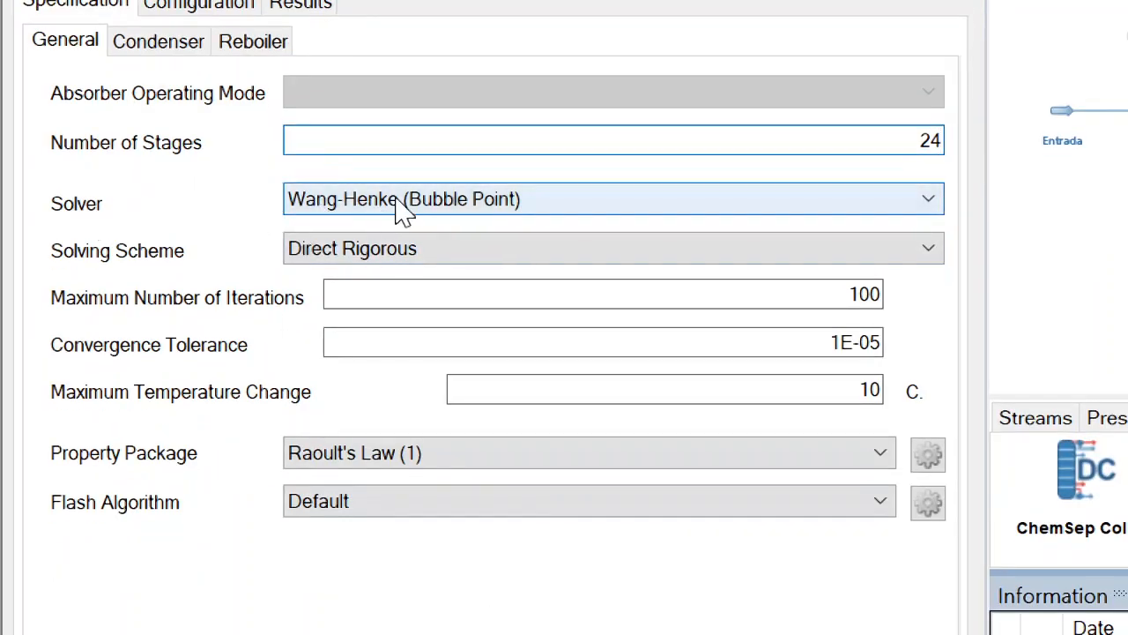
# - Choose the Wang-Henke (Bubble Point) solver for column T-100 with the solving scheme Ideal K first, then Rigorous
pyautogui.click(931, 201)
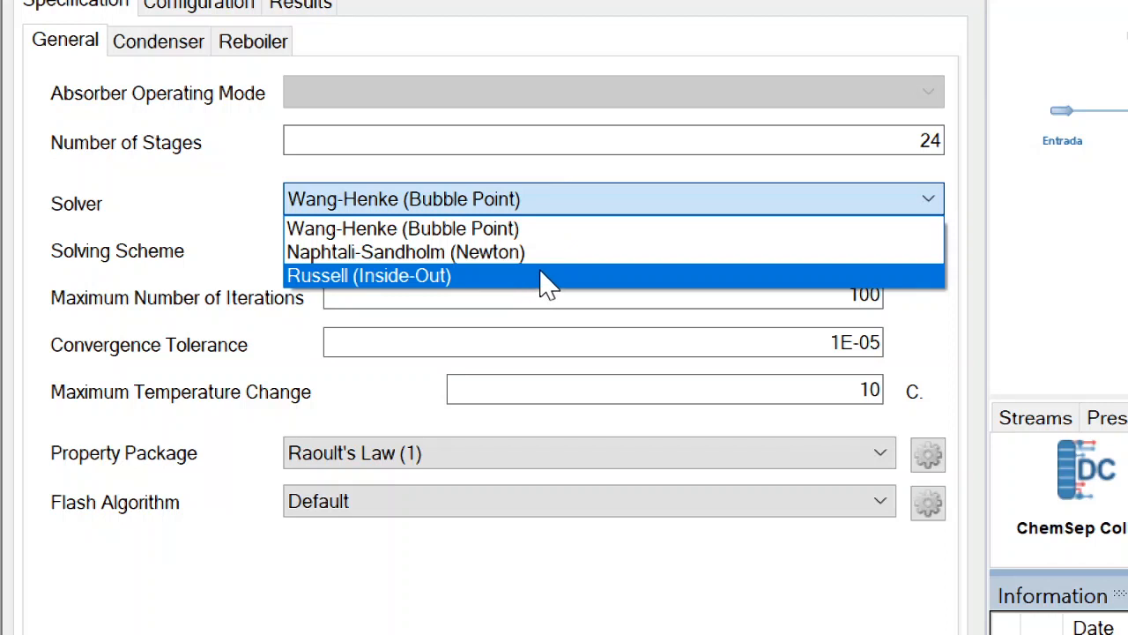
pyautogui.click(549, 230)
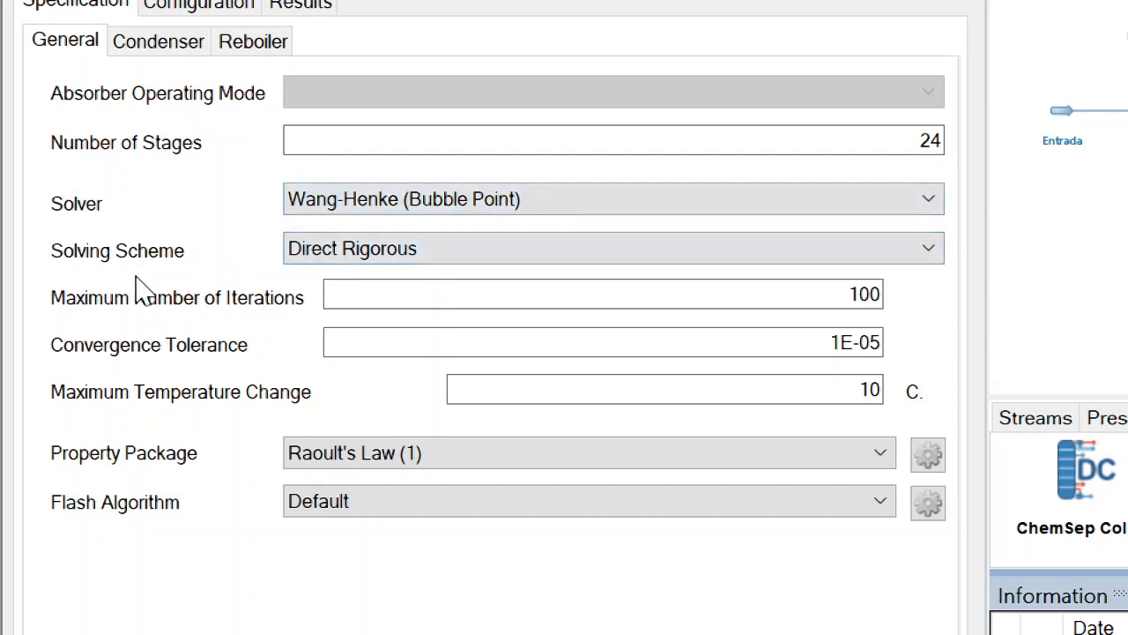
pyautogui.click(685, 252)
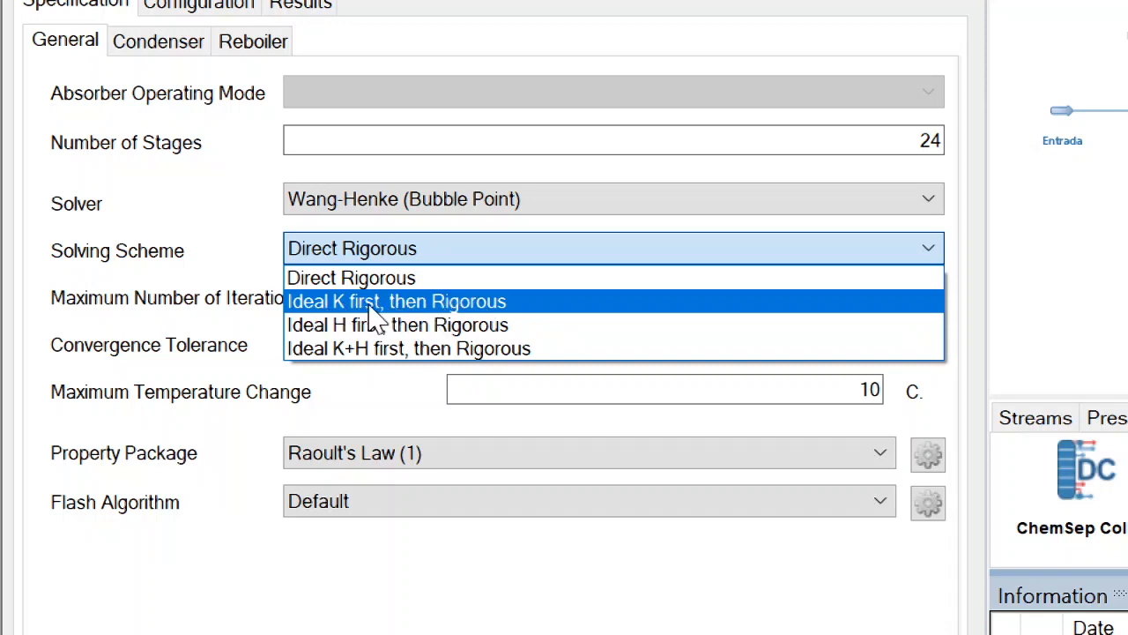
pyautogui.click(333, 304)
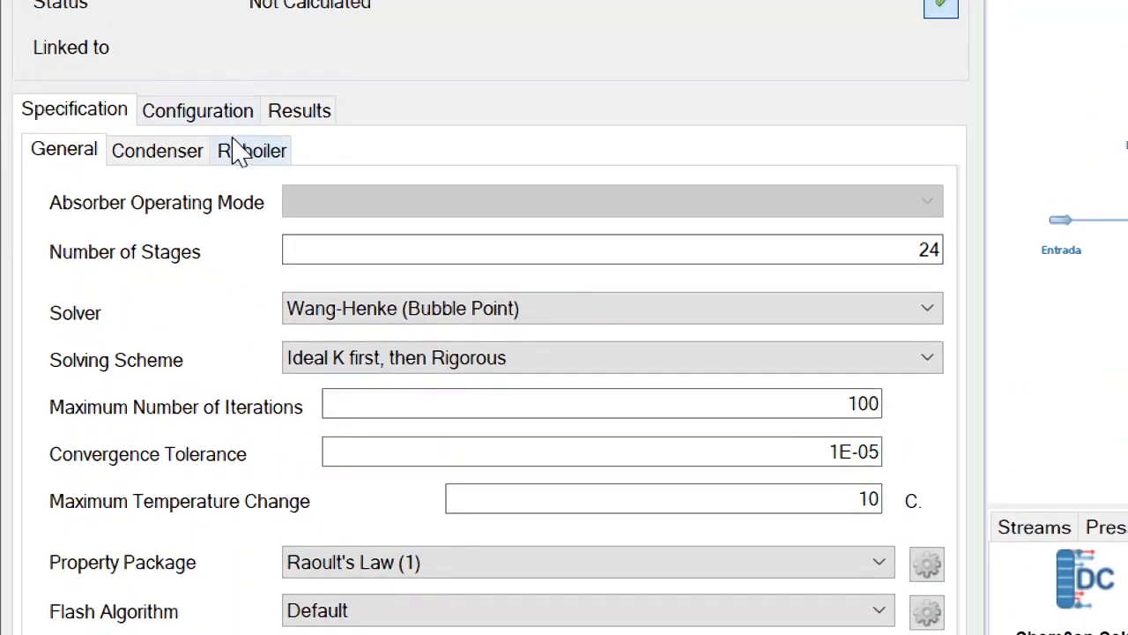
# - Specify a Total condenser for column T-100 with a condenser pressure of 1 atm
pyautogui.click(165, 141)
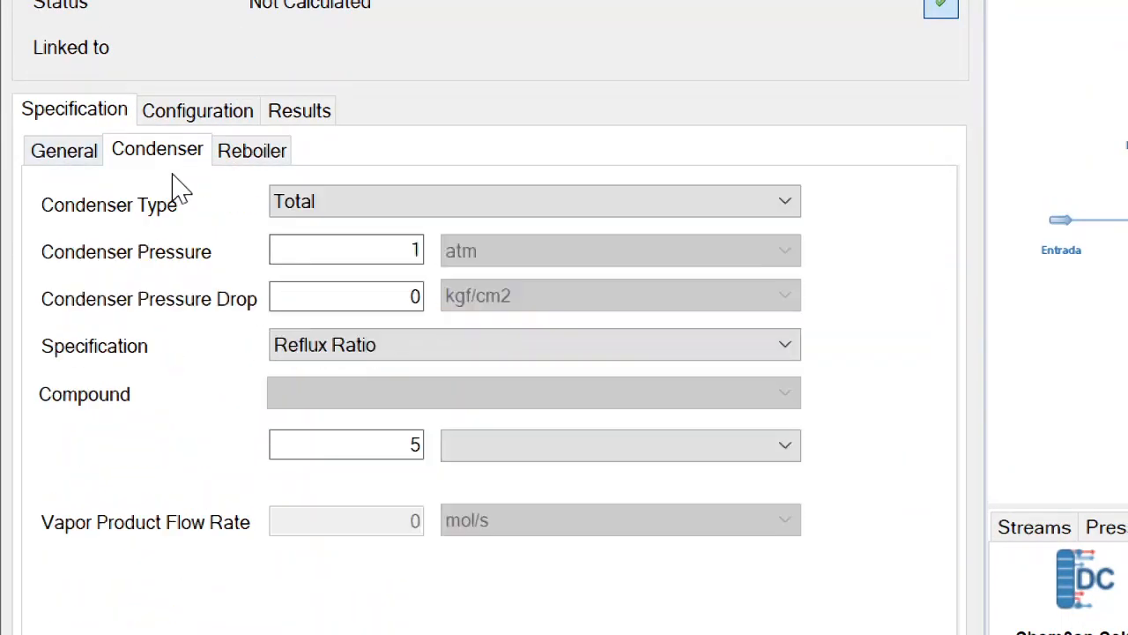
pyautogui.click(775, 210)
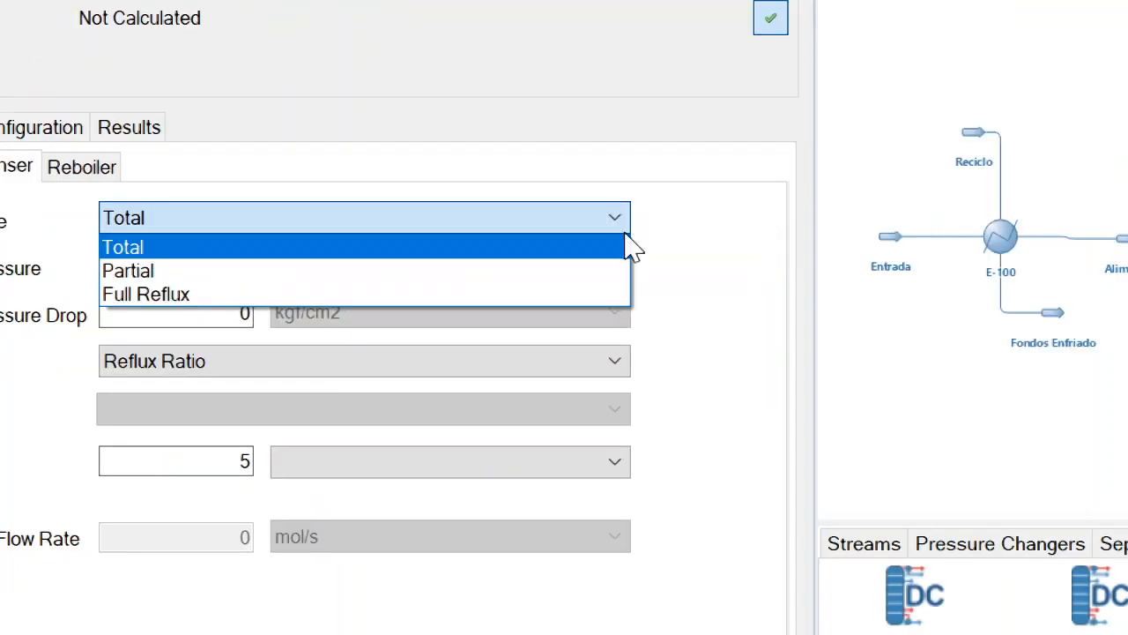
pyautogui.click(921, 194)
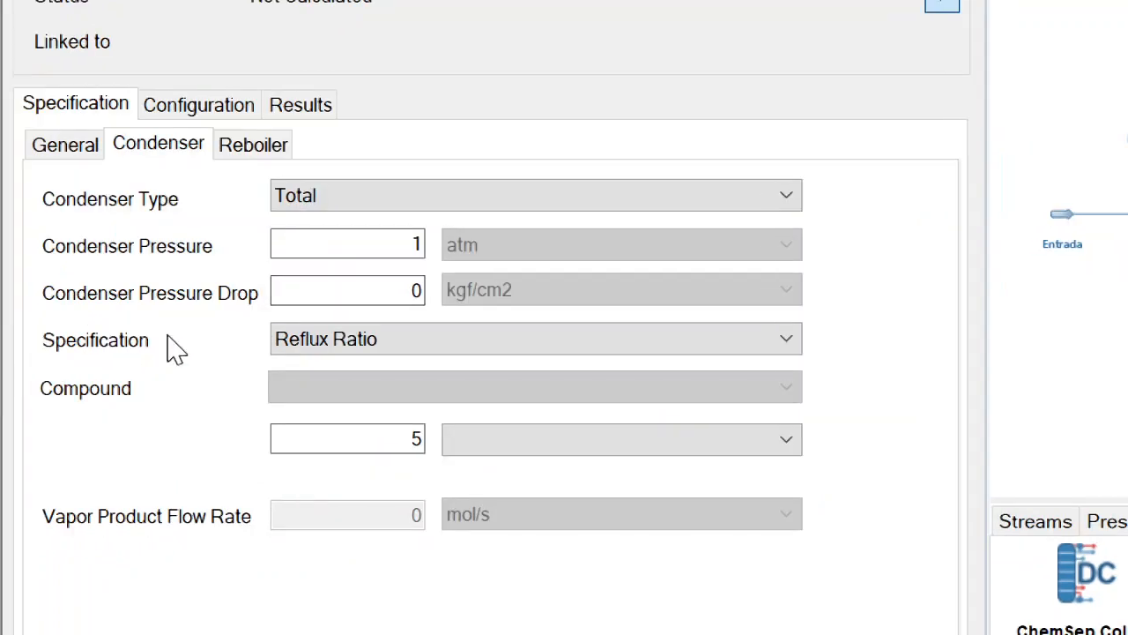
pyautogui.click(419, 245)
pyautogui.press('BackSpace')
pyautogui.write('1')
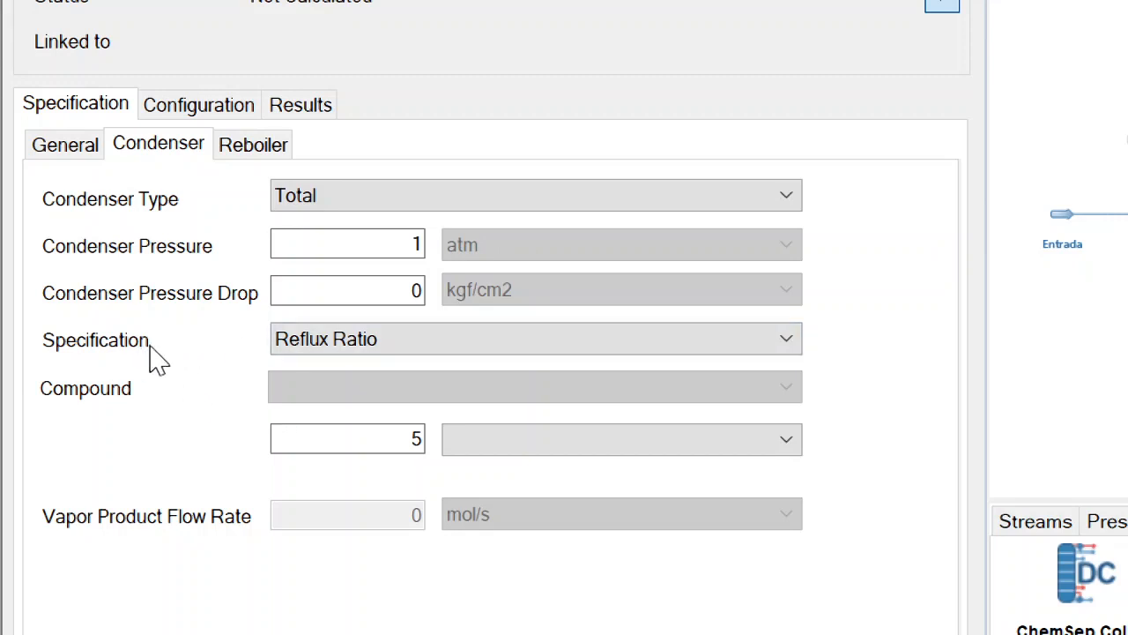
# - Use Reflux Ratio as the condenser specification of column T-100 and set its value to 1,75
pyautogui.click(801, 347)
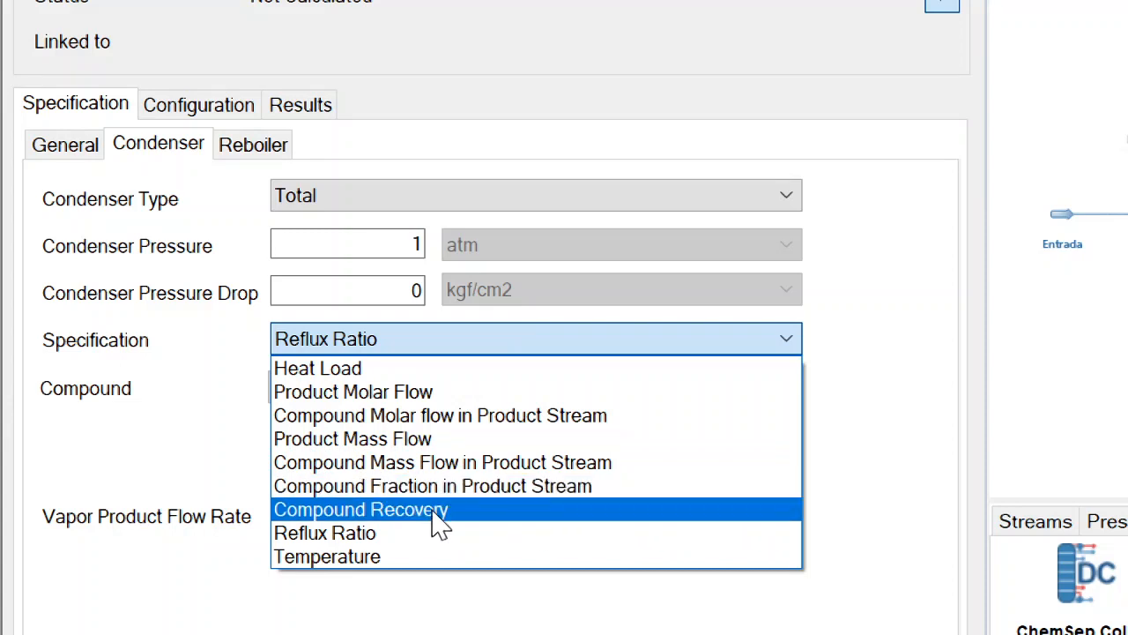
pyautogui.click(335, 533)
pyautogui.click(410, 438)
pyautogui.moveTo(411, 437); pyautogui.dragTo(439, 438)
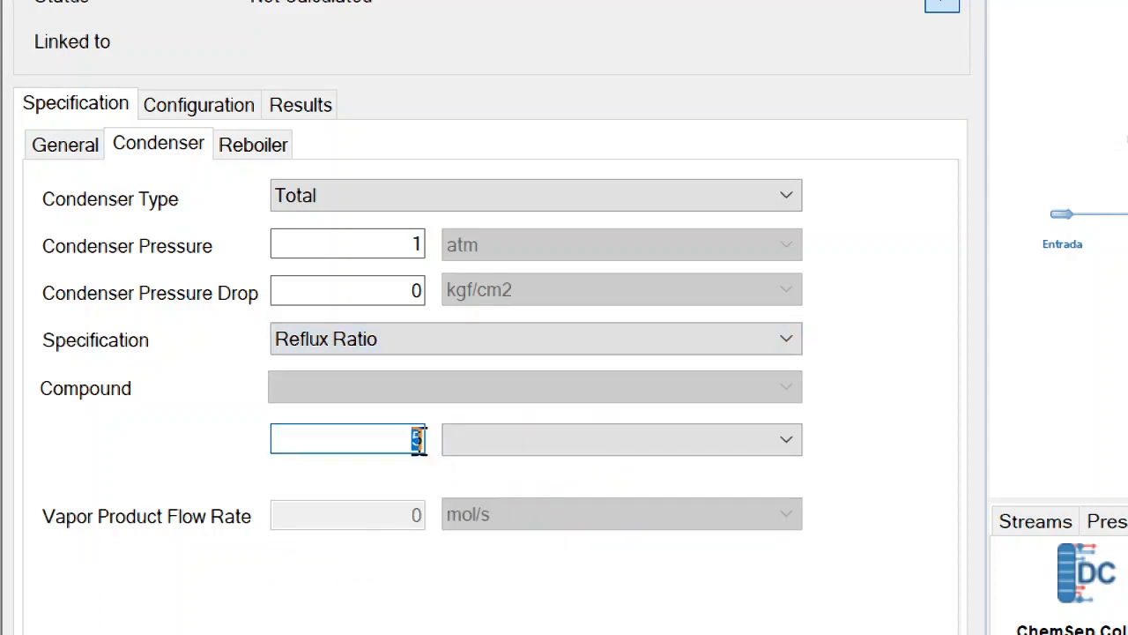
pyautogui.write('1,7')
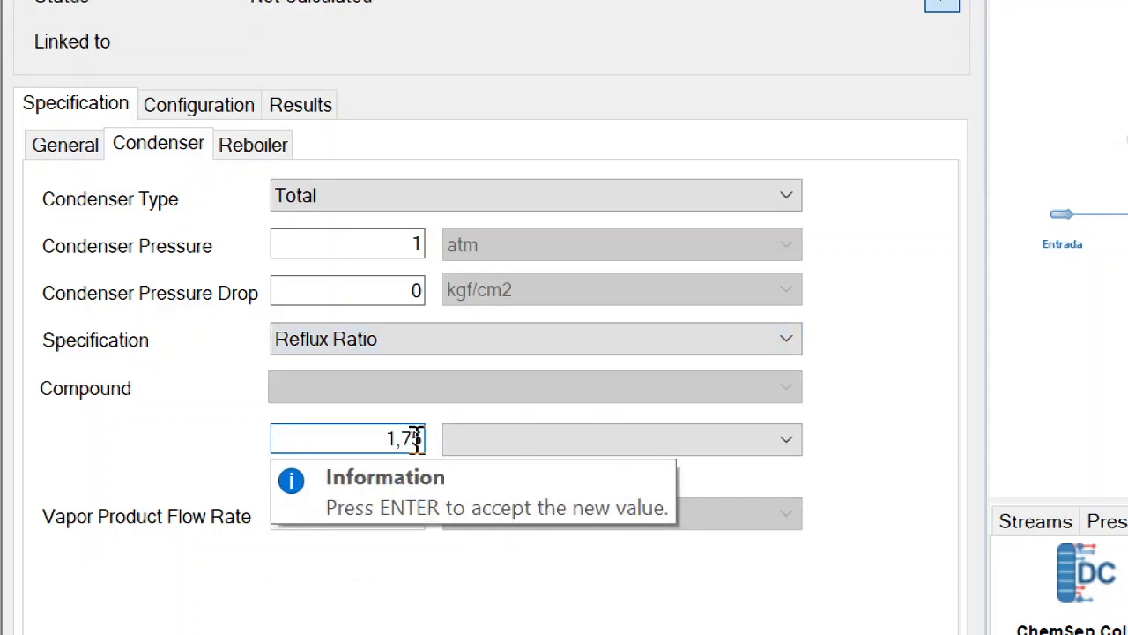
pyautogui.write('5')
pyautogui.press('Return')
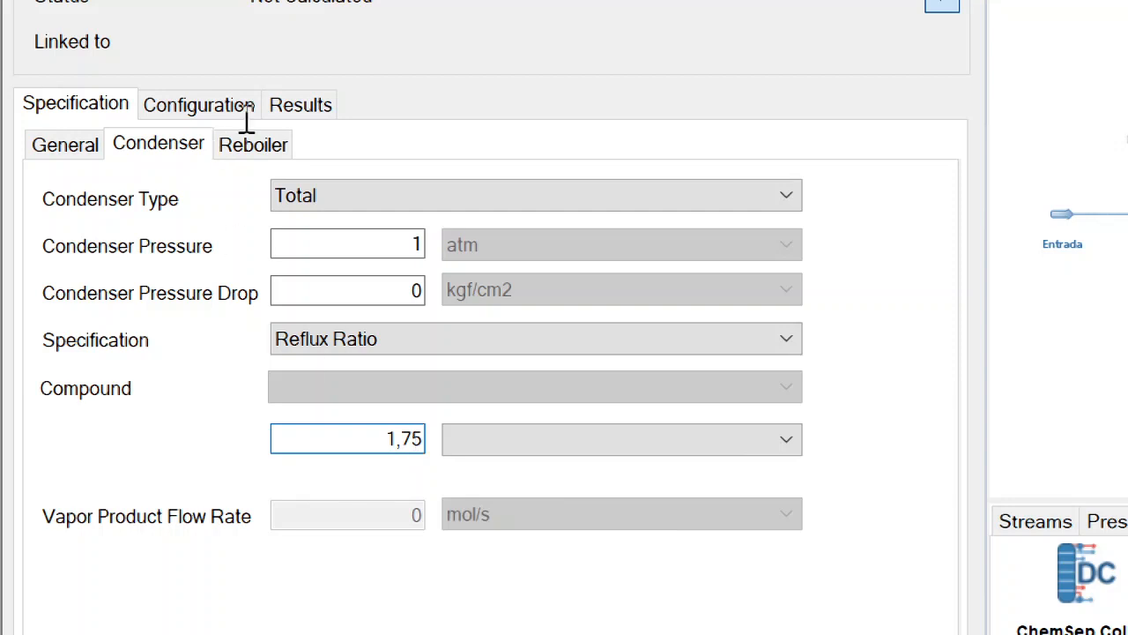
# - Set the reboiler pressure of column T-100 to 1,1 atm
pyautogui.click(257, 150)
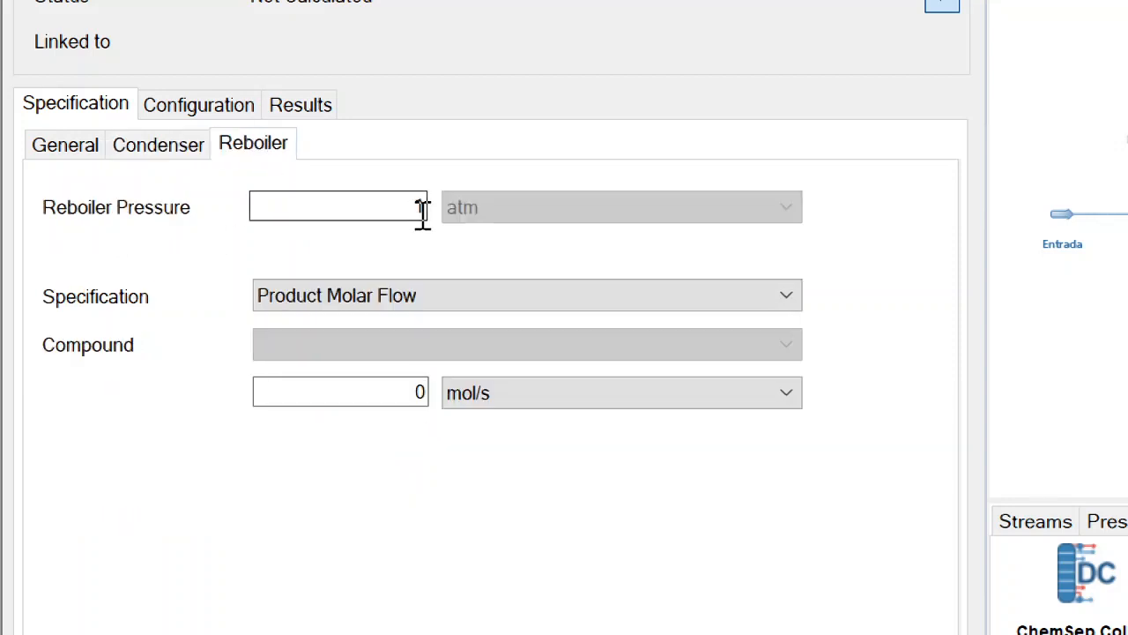
pyautogui.doubleClick(422, 208)
pyautogui.write('1,1')
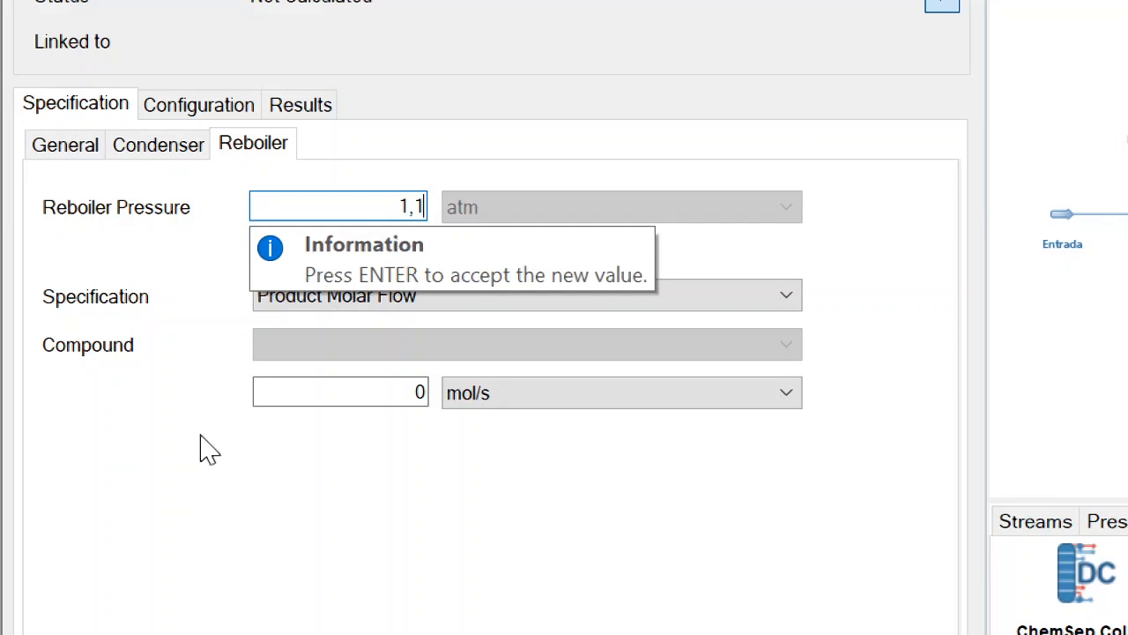
pyautogui.press('Return')
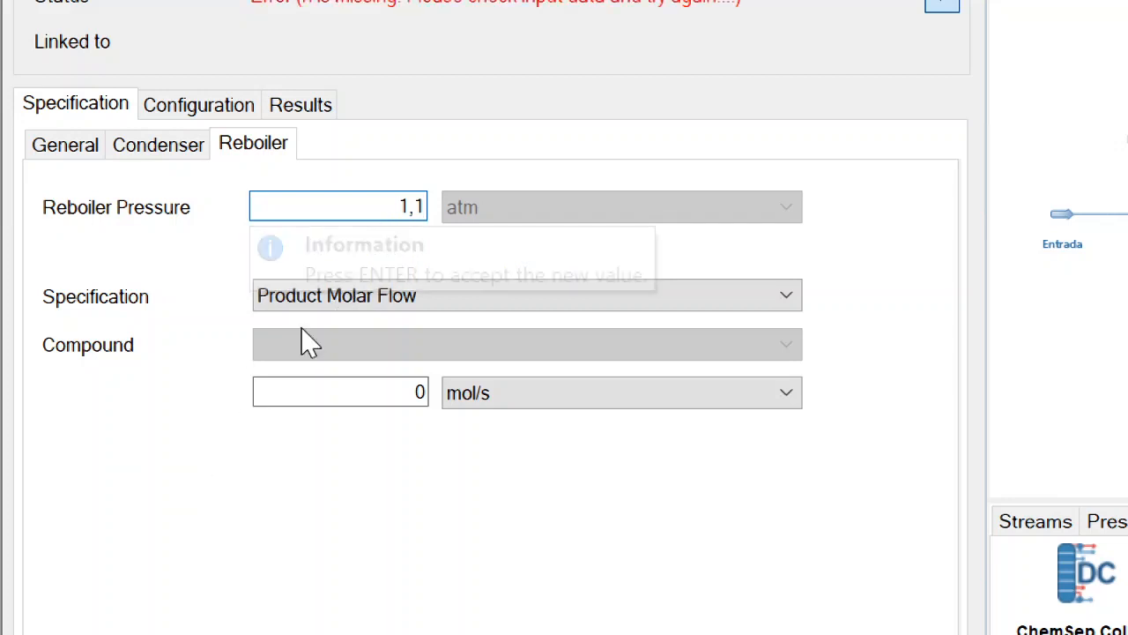
# - Specify the reboiler of column T-100 by Product Molar Flow with a value of 60 kmol/h
pyautogui.click(377, 304)
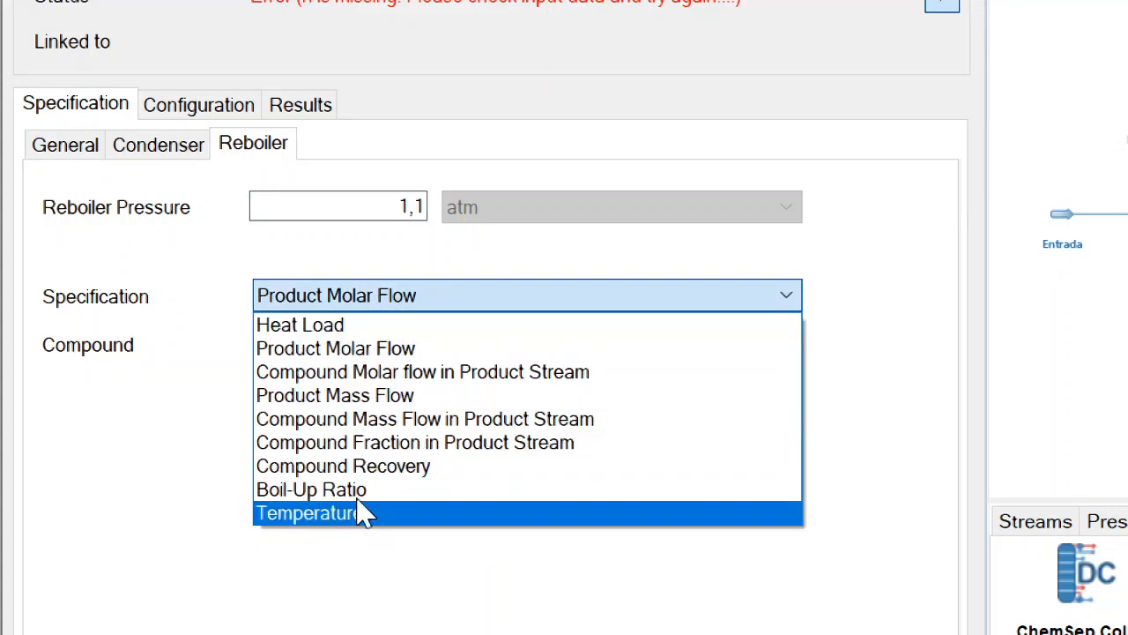
pyautogui.click(212, 336)
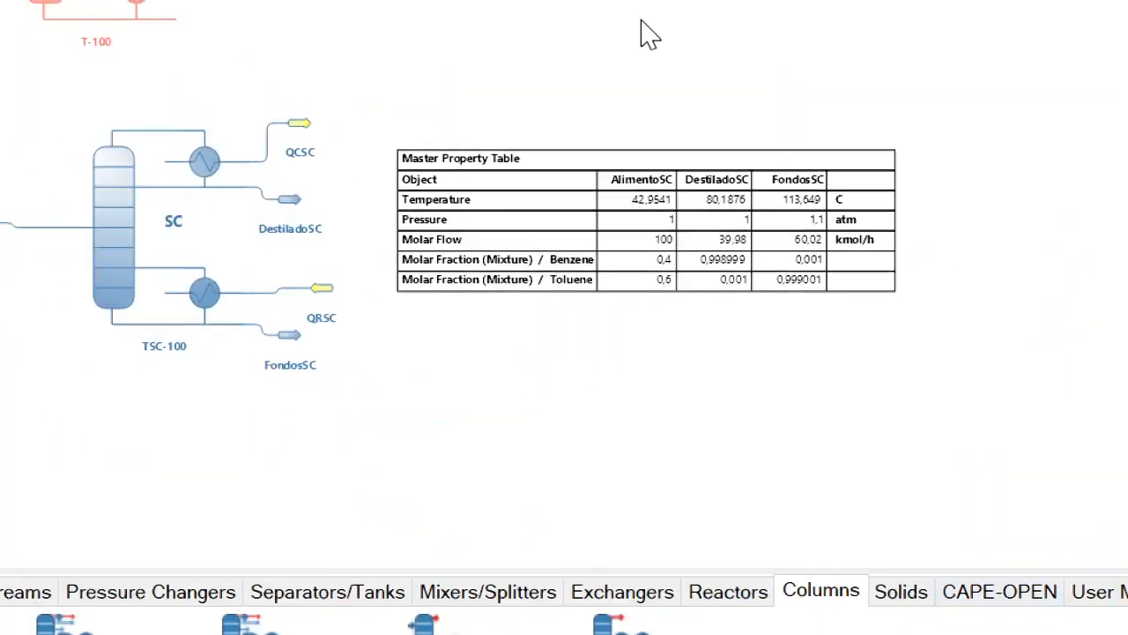
pyautogui.moveTo(641, 20); pyautogui.dragTo(651, 57)
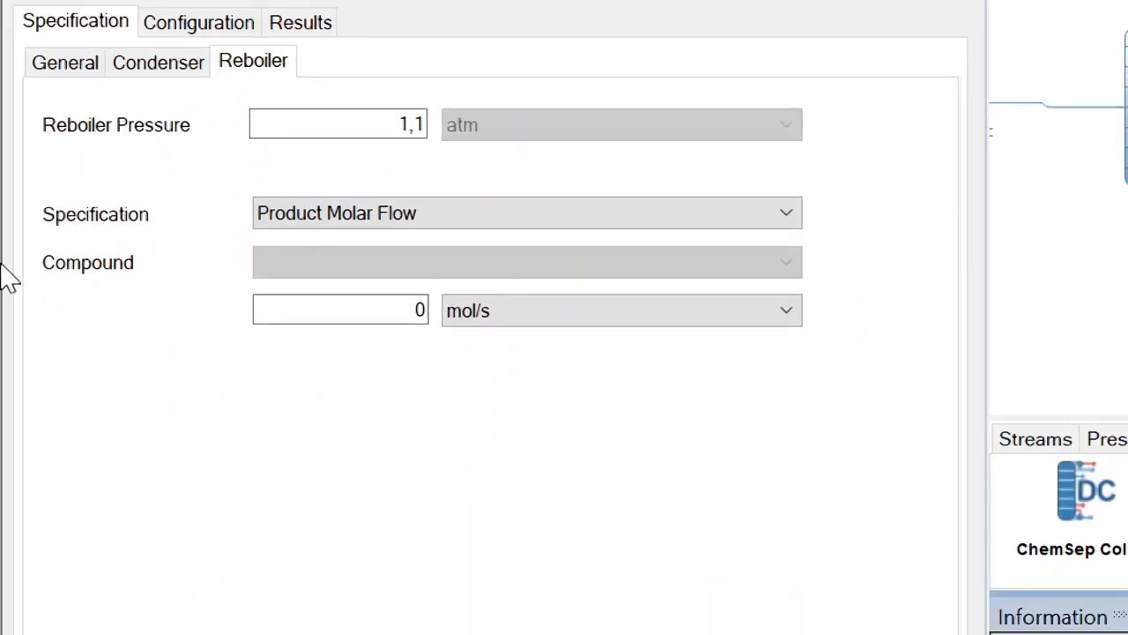
pyautogui.doubleClick(414, 312)
pyautogui.write('60')
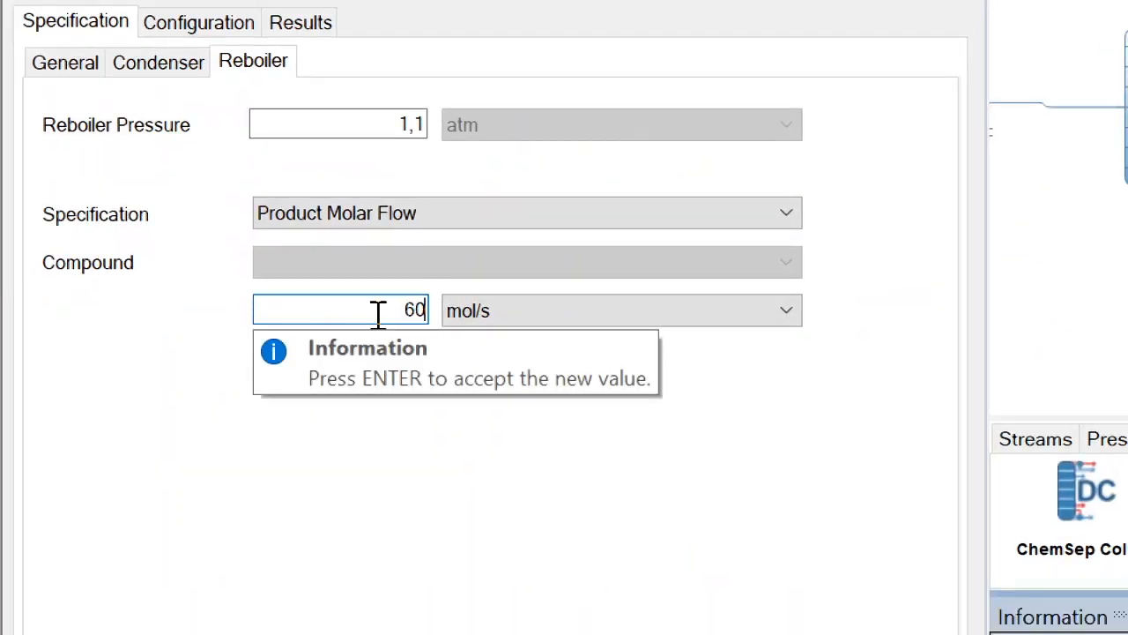
pyautogui.click(511, 315)
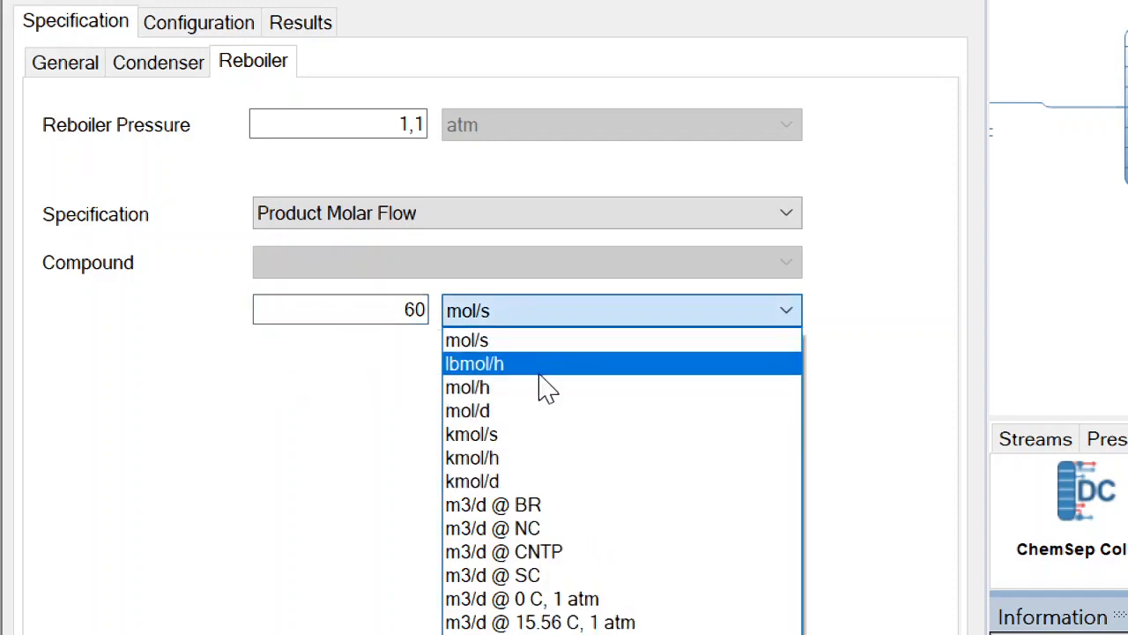
pyautogui.click(499, 460)
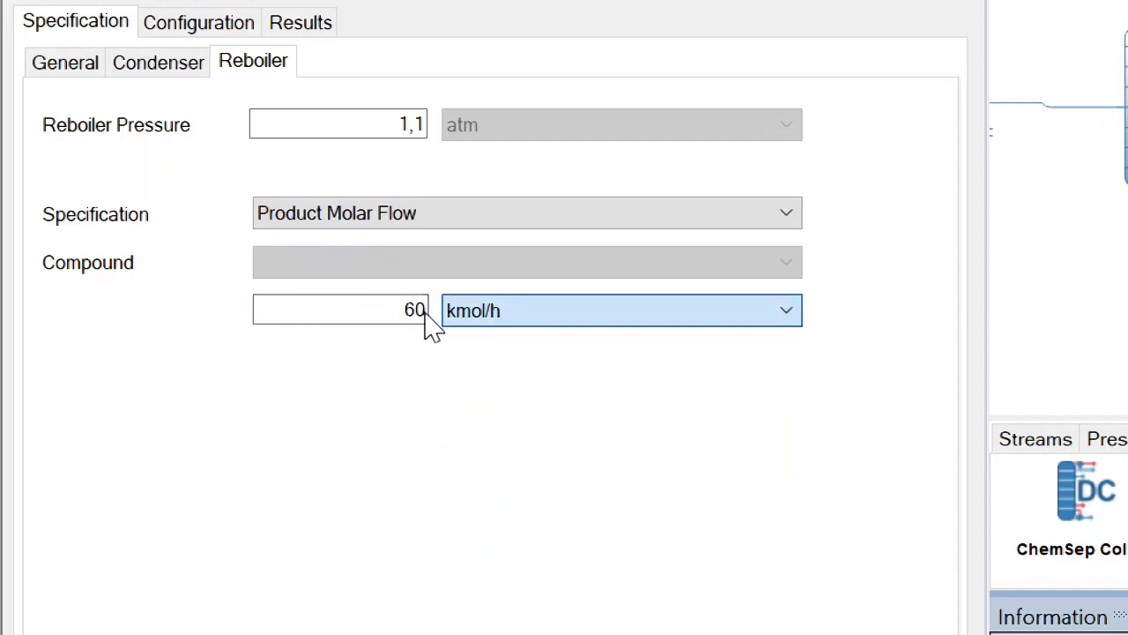
pyautogui.click(426, 310)
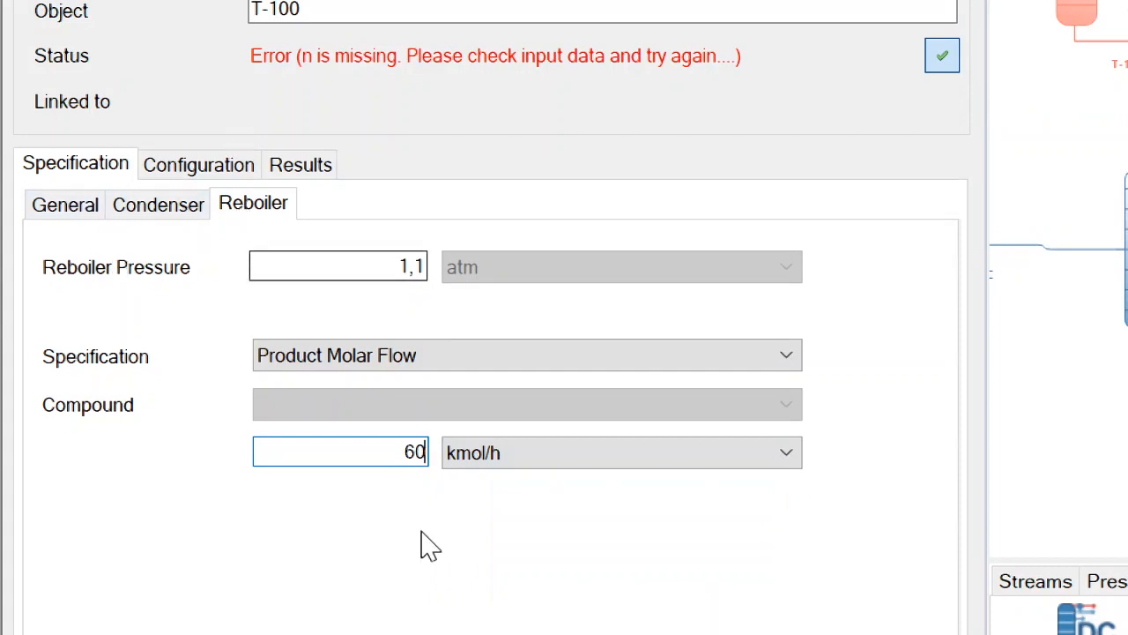
# - Open the feed connections of column T-100 and bring up the material stream choices for Column Feed Port #5
pyautogui.click(195, 168)
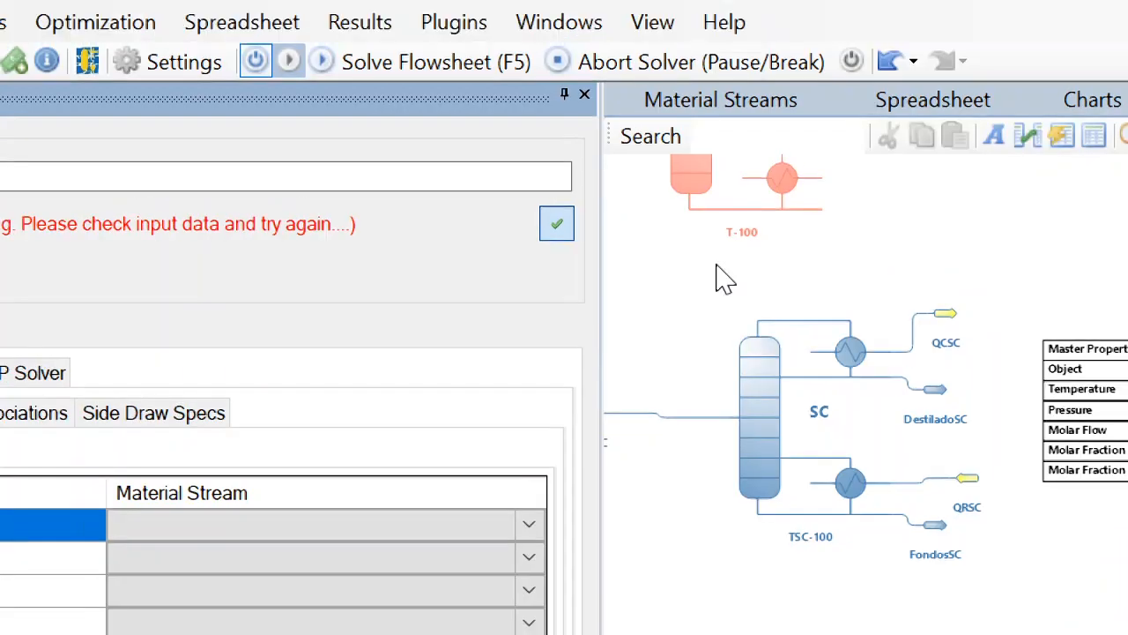
pyautogui.scroll(5, 725, 277)
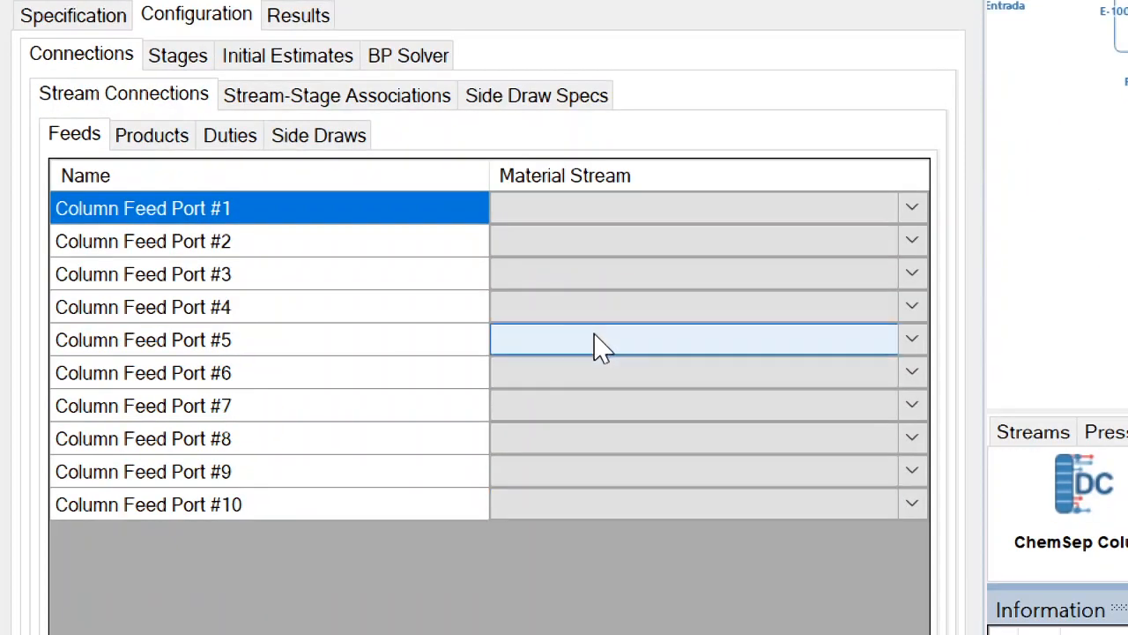
pyautogui.click(602, 346)
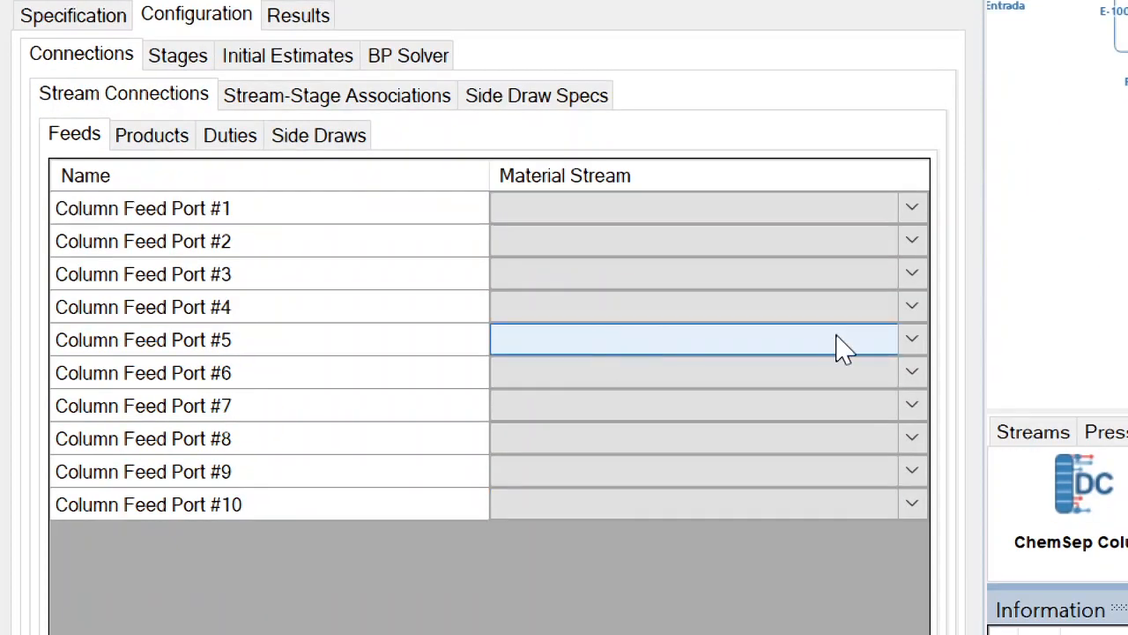
pyautogui.click(912, 344)
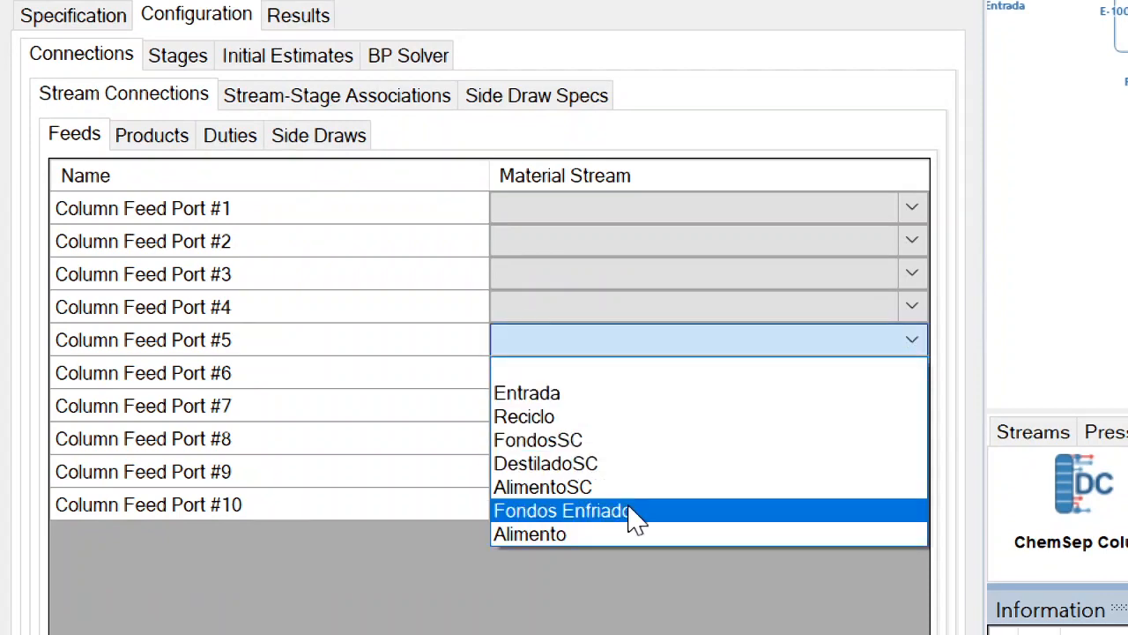